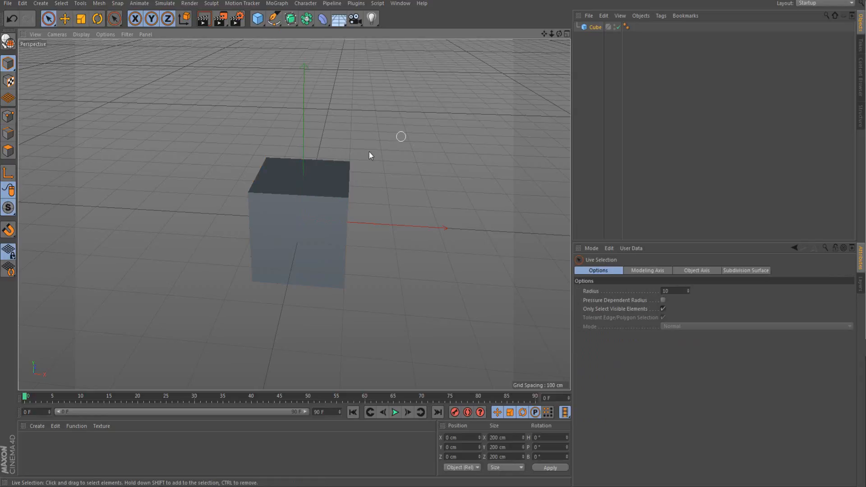
Step: Select the cube and stretch it to about 635 cm in X and 620 cm in Z
alt+drag(419, 171, 282, 201)
click(282, 203)
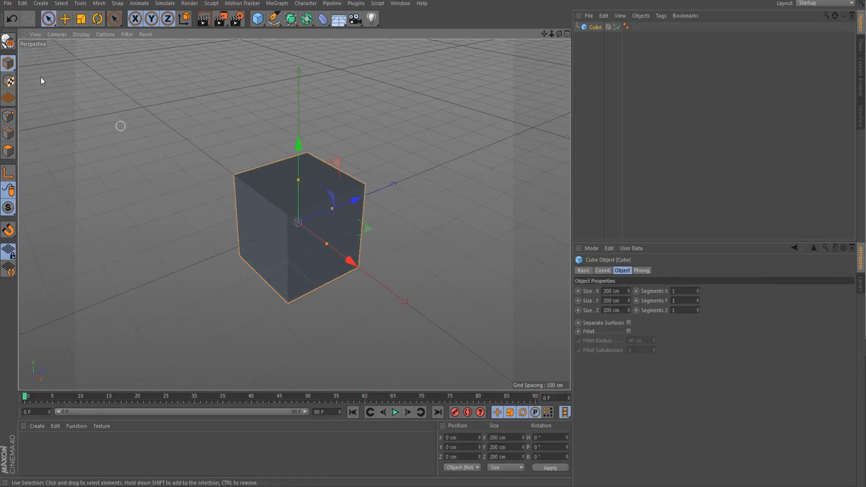
drag(332, 208, 393, 177)
drag(325, 246, 345, 279)
key(ctrl+z)
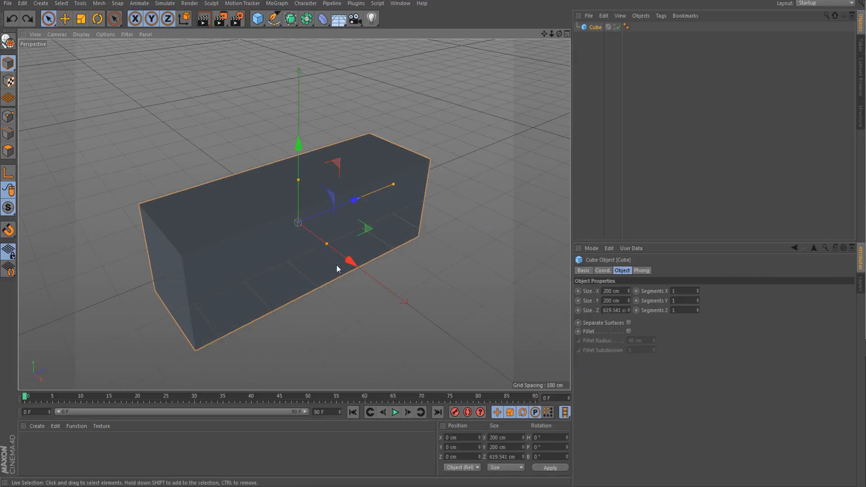
drag(327, 245, 399, 317)
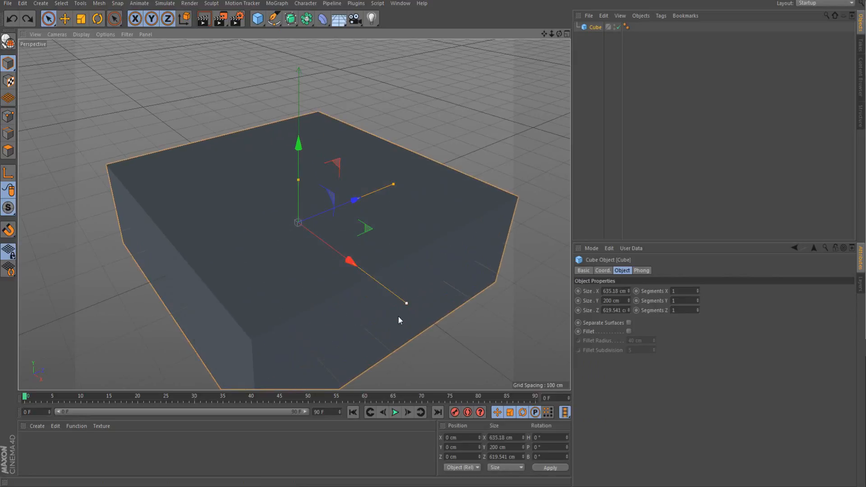
Step: Set the perspective view's display mode to Gouraud Shading (Lines)
alt+right_drag(317, 212, 284, 229)
alt+drag(283, 230, 359, 229)
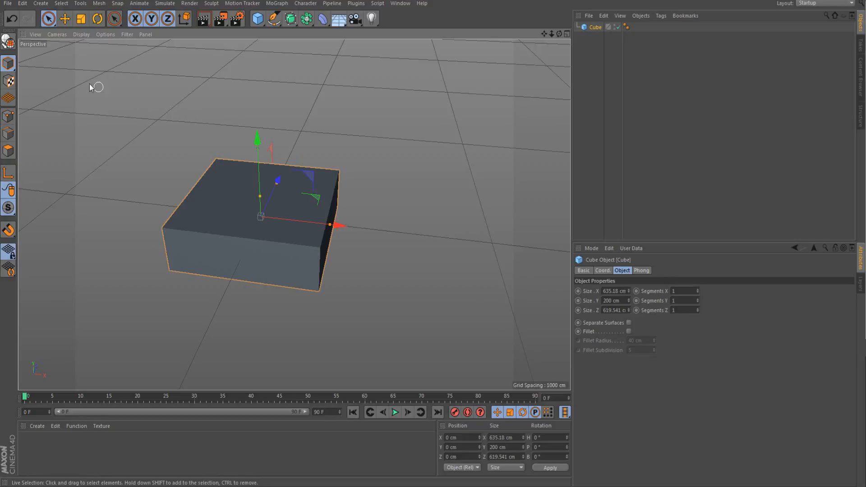
click(105, 34)
mouse_move(79, 36)
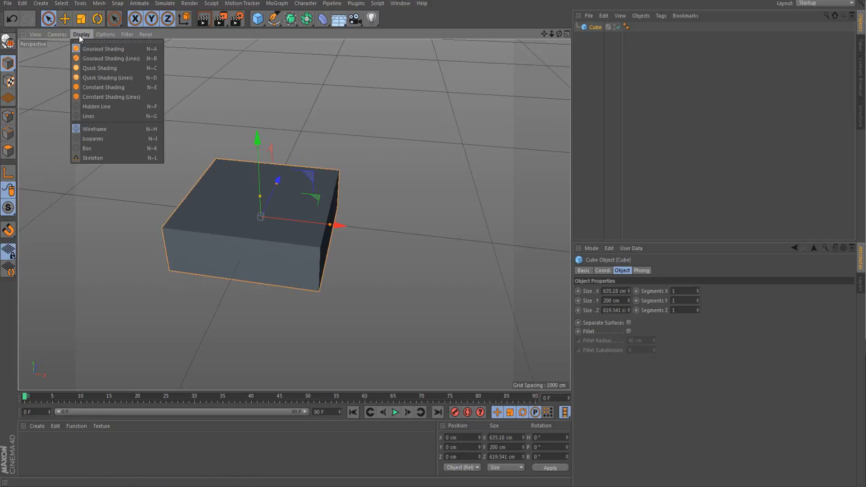
click(100, 62)
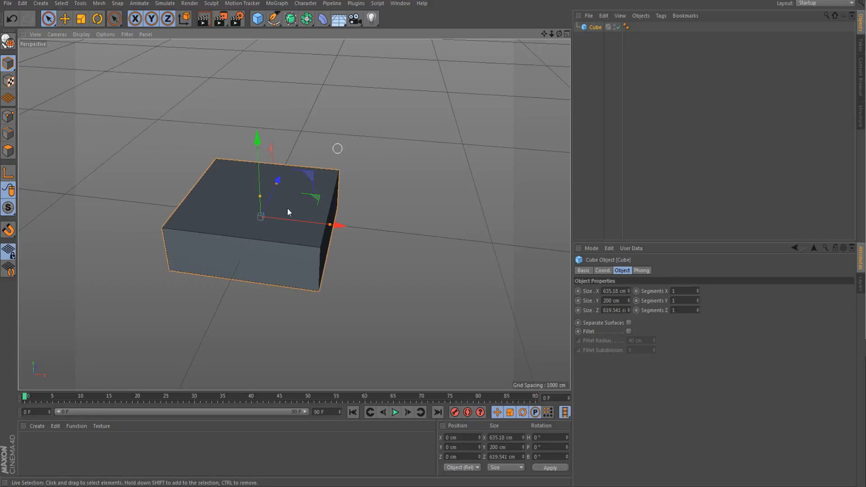
Step: Set the cube's segments to 3 in X and 3 in Z
scroll(243, 239, up, 5)
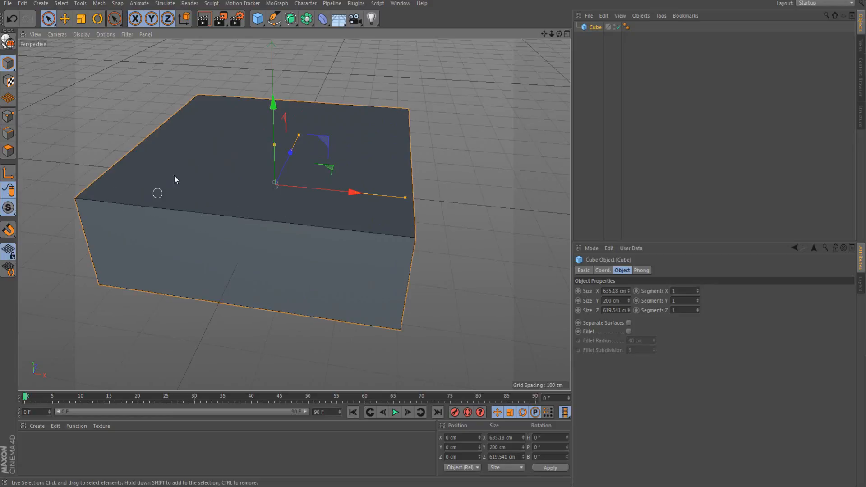
click(698, 290)
click(699, 290)
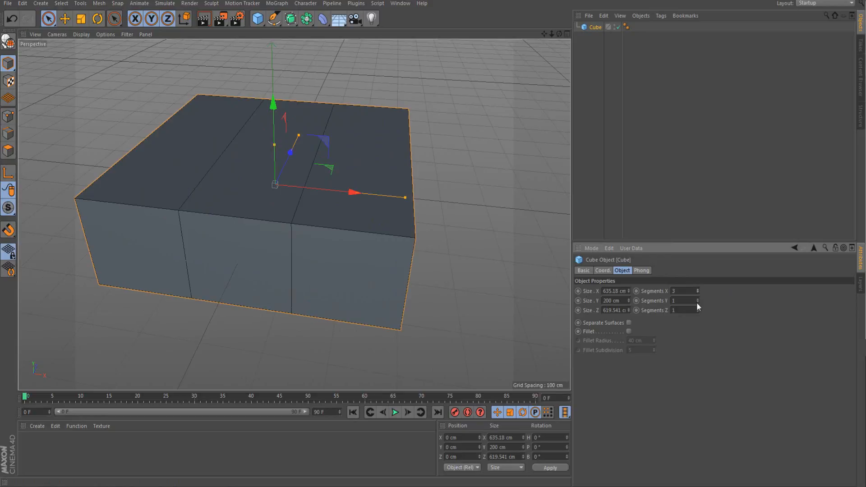
click(698, 308)
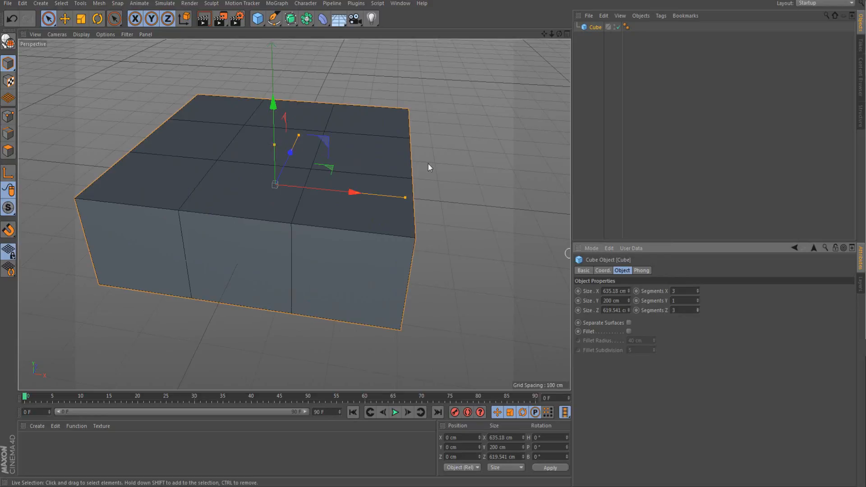
Step: Convert the cube into an editable polygon object
alt+drag(428, 164, 343, 162)
scroll(328, 132, down, 5)
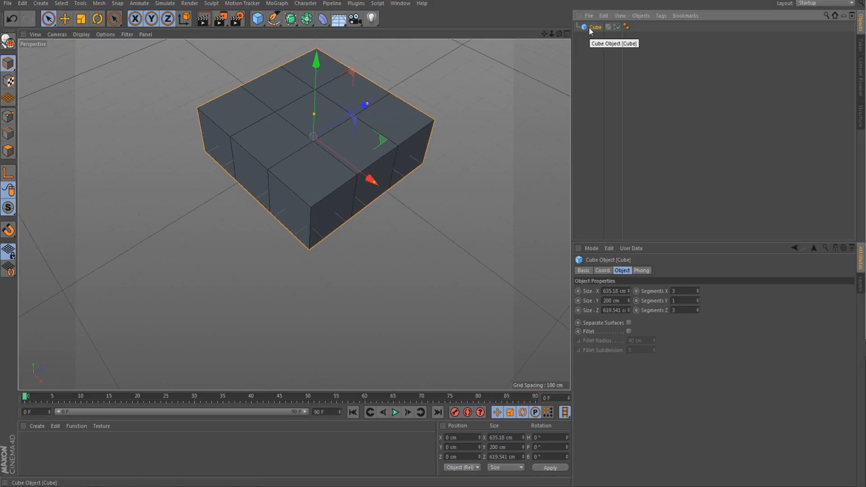
key(c)
Step: Switch to edge mode and select one inner edge on the top of the box
alt+drag(467, 151, 299, 156)
scroll(299, 156, up, 2)
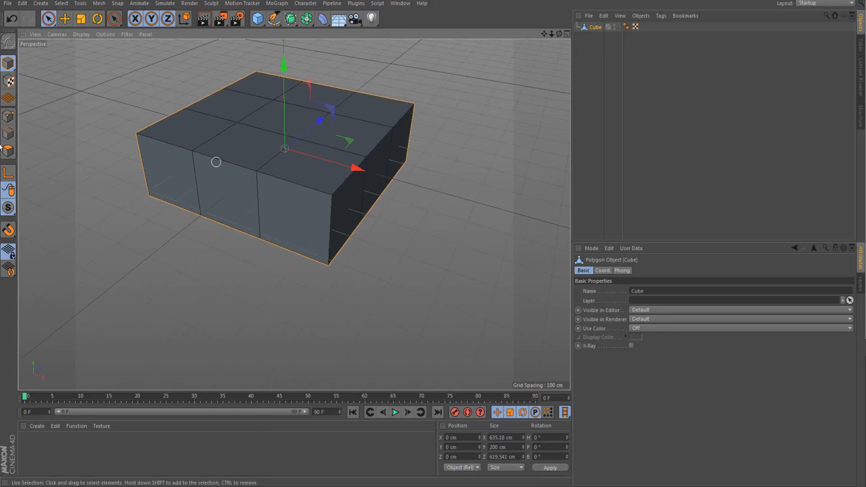
click(8, 133)
click(309, 145)
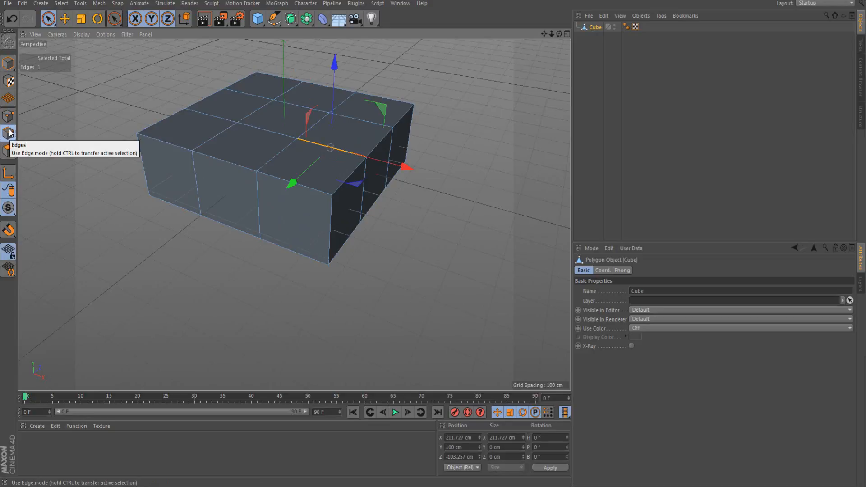
Step: Select two adjoining inner edges on the top of the box and activate the Slide tool
right_click(335, 150)
click(334, 145)
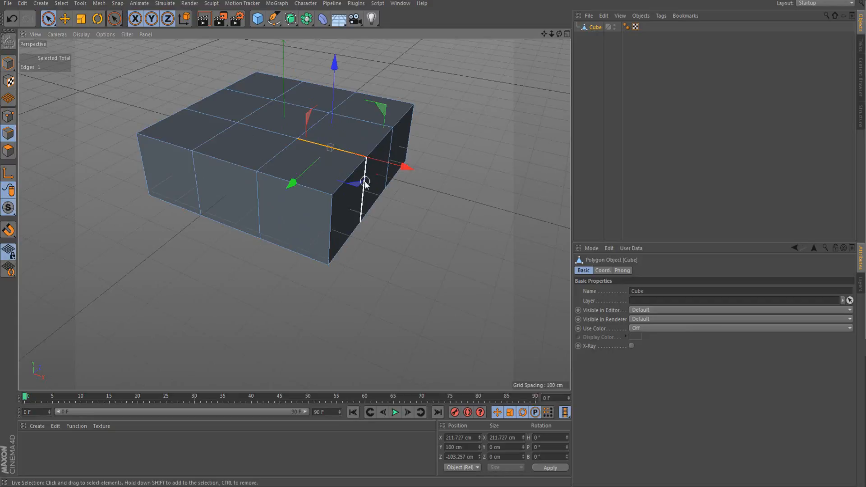
click(464, 153)
click(315, 142)
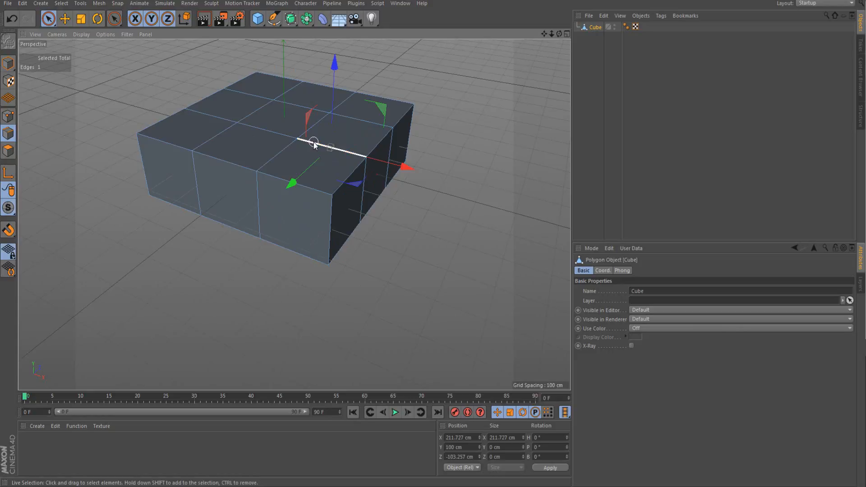
shift+click(280, 133)
right_click(248, 126)
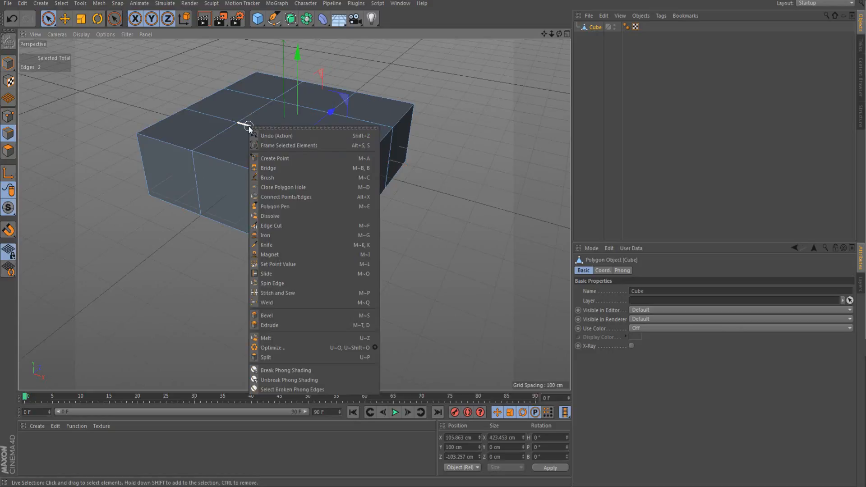
click(267, 274)
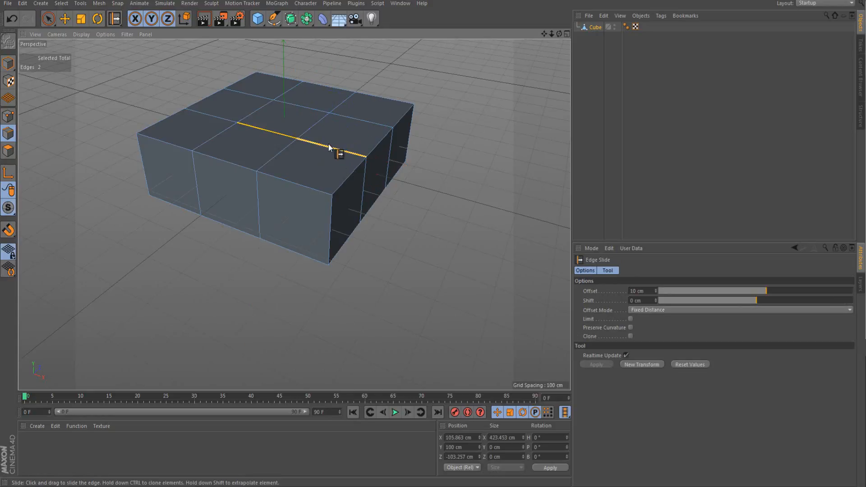
right_click(305, 152)
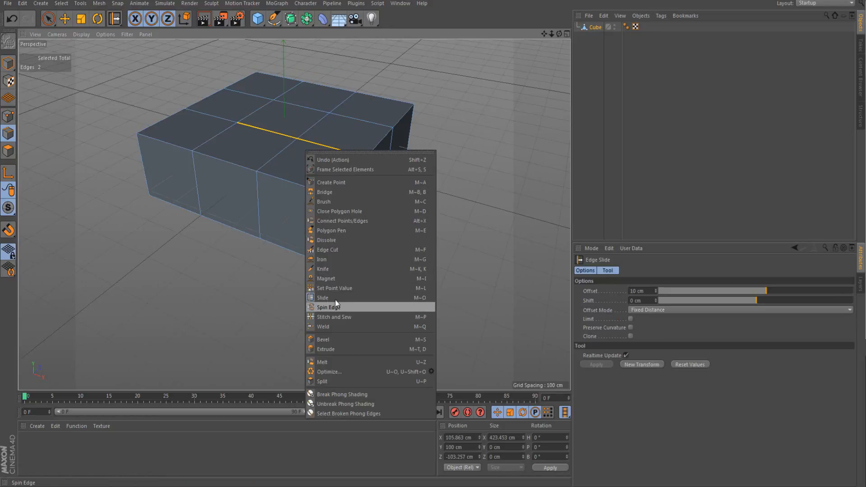
click(297, 172)
right_click(281, 129)
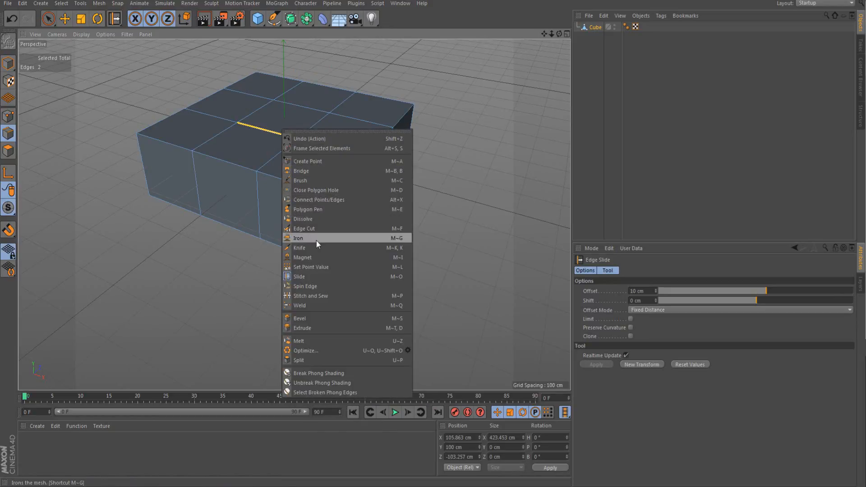
click(306, 278)
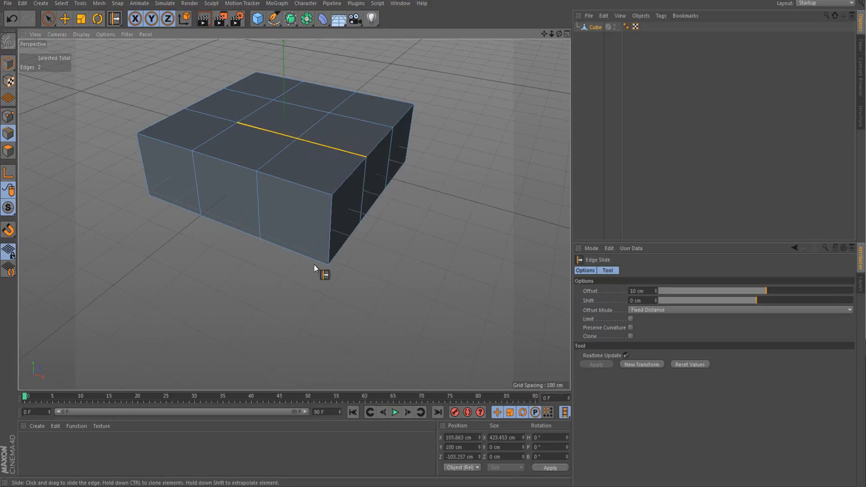
Step: Select the two edge loops running along X and scale them apart to about 371 cm in Z
click(339, 153)
double_click(339, 153)
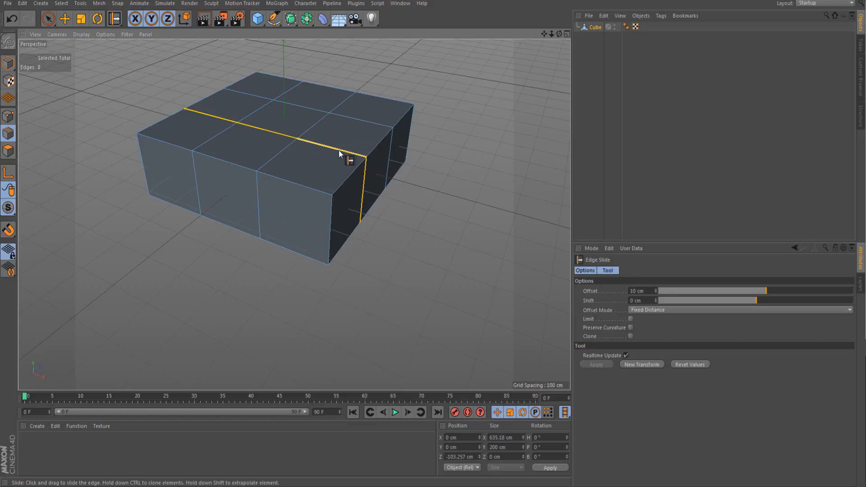
shift+double_click(378, 125)
key(t)
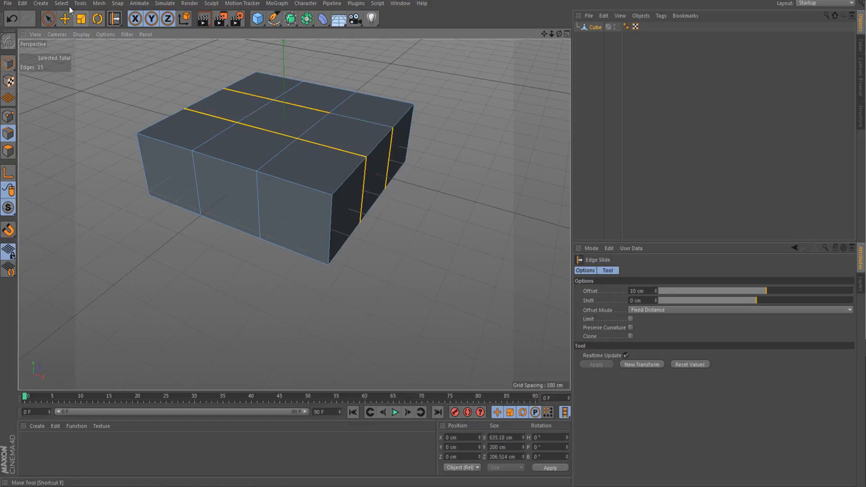
drag(322, 117, 346, 97)
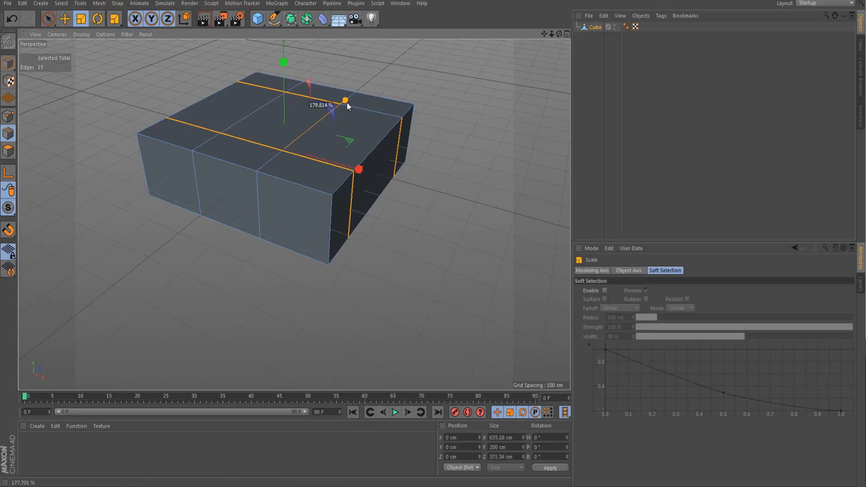
Step: Select the two edge loops running along Z and scale them apart to about 345 cm in X
double_click(228, 127)
shift+double_click(257, 177)
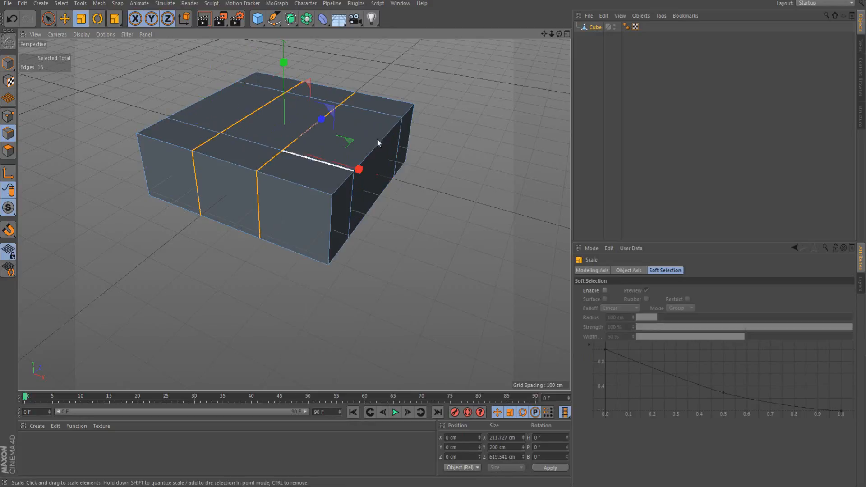
drag(359, 170, 436, 218)
alt+drag(319, 167, 339, 100)
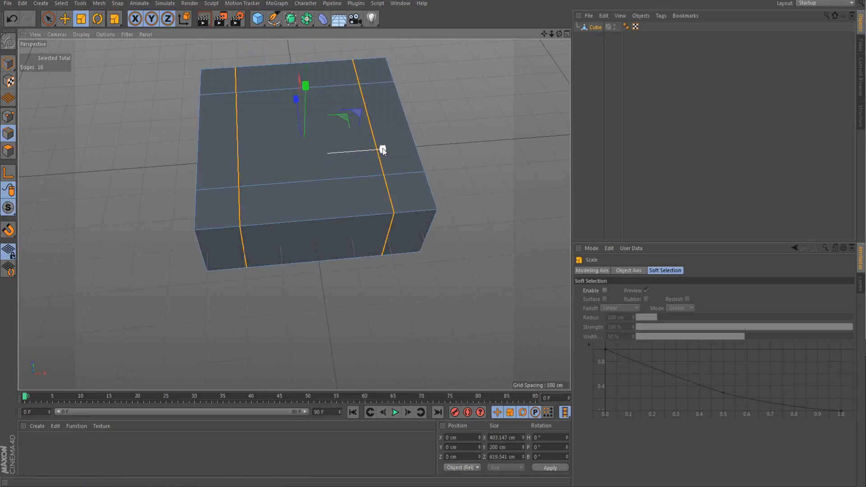
drag(383, 148, 372, 148)
Step: Reselect the two loops running along X, scale them closer together to about 341 cm in Z, and deselect them
click(316, 180)
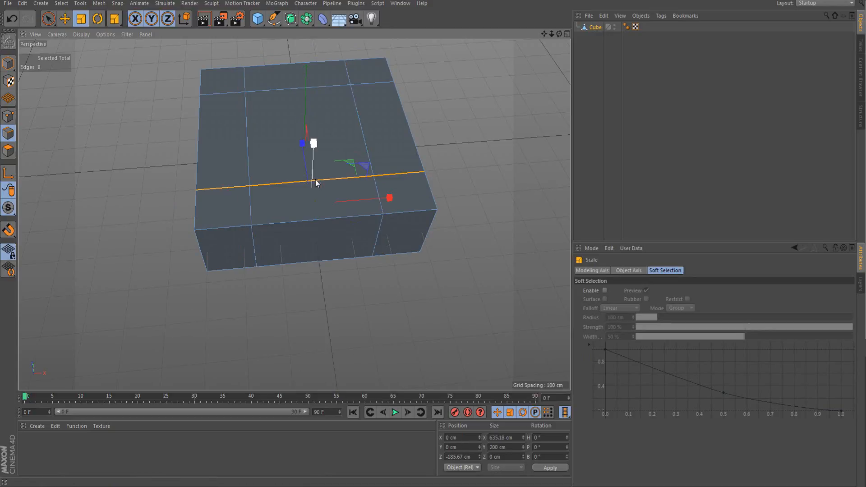
shift+click(302, 91)
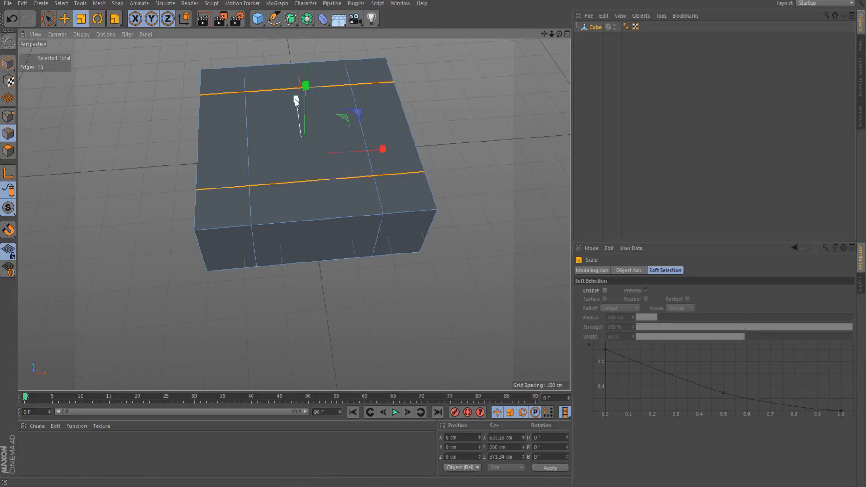
drag(302, 90, 299, 97)
alt+drag(521, 149, 469, 126)
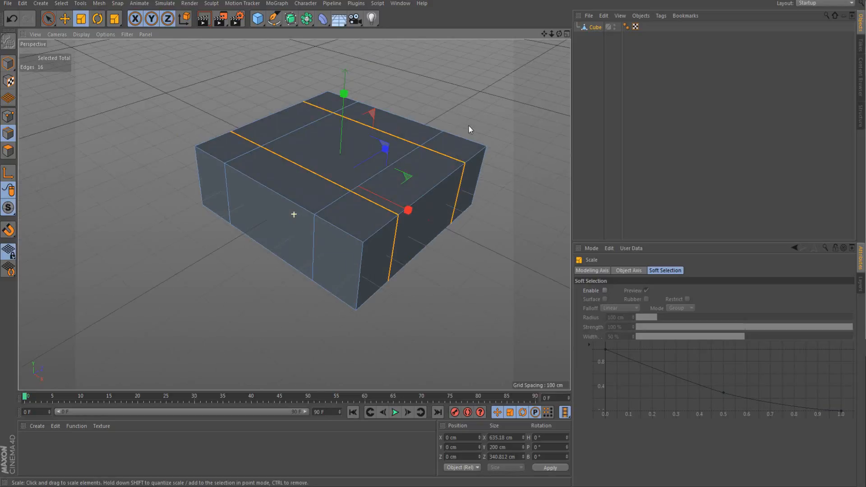
click(449, 98)
Step: In polygon mode, extrude the central top polygon straight down to about Y -16 cm to form a recess
scroll(183, 158, down, 2)
scroll(298, 155, up, 3)
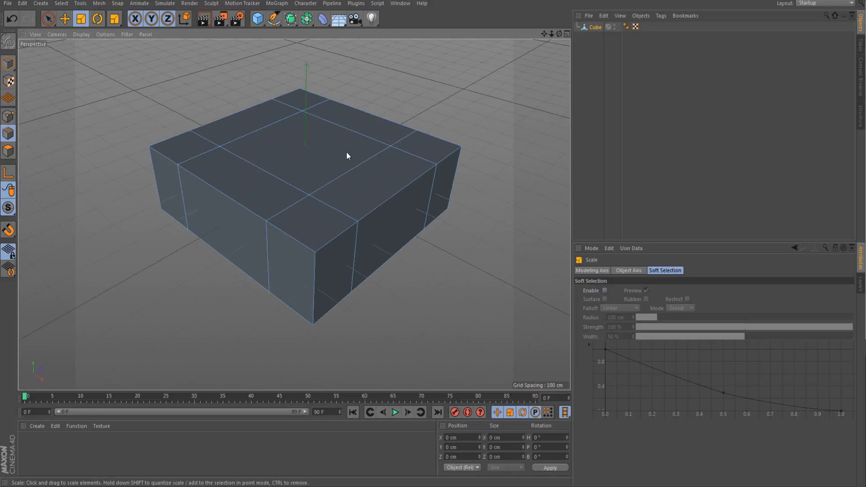
click(349, 171)
click(8, 150)
click(333, 150)
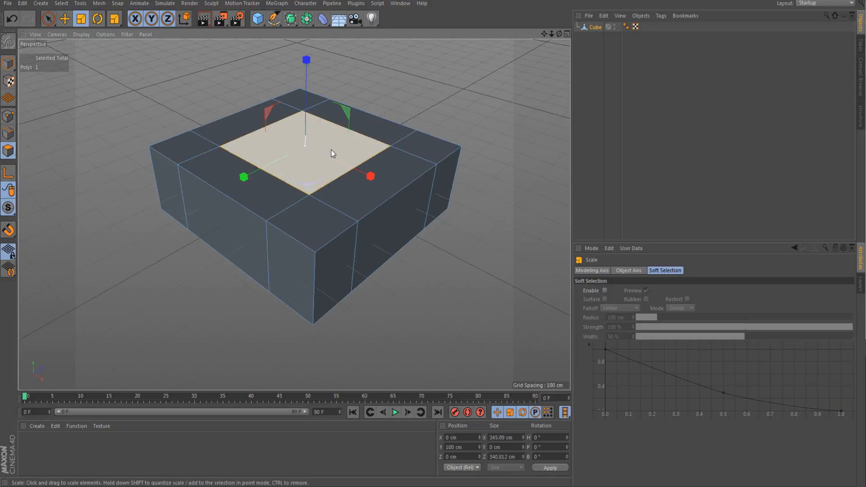
click(64, 19)
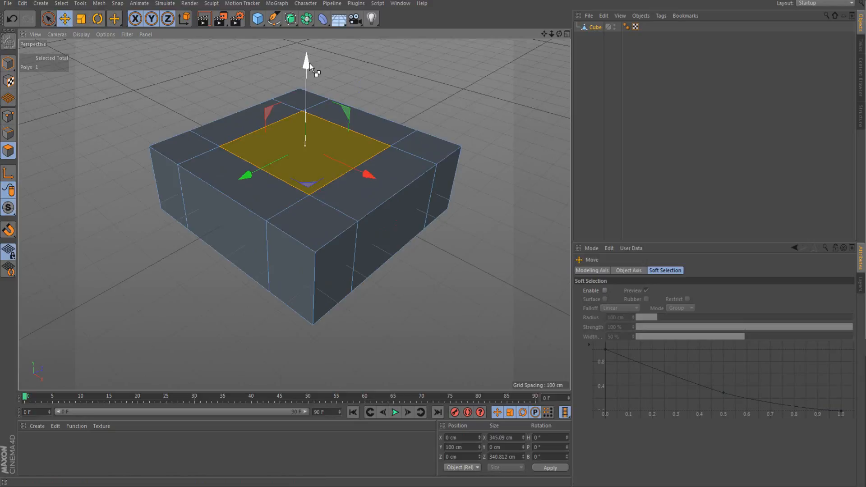
drag(310, 63, 313, 104)
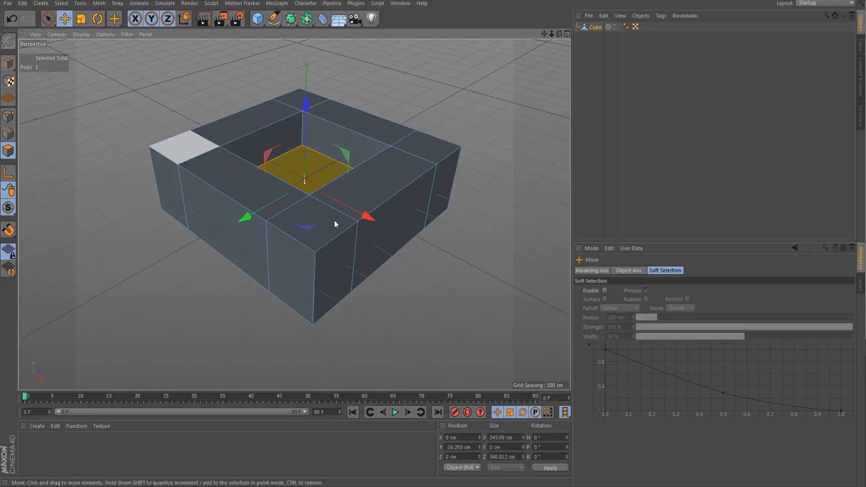
Step: Show the model in all four viewports and deselect the recess's floor polygon
alt+drag(286, 193, 489, 78)
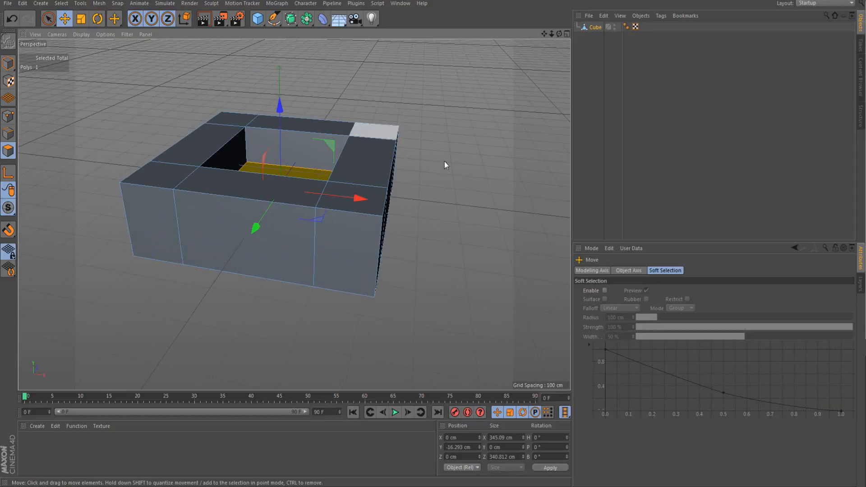
click(565, 34)
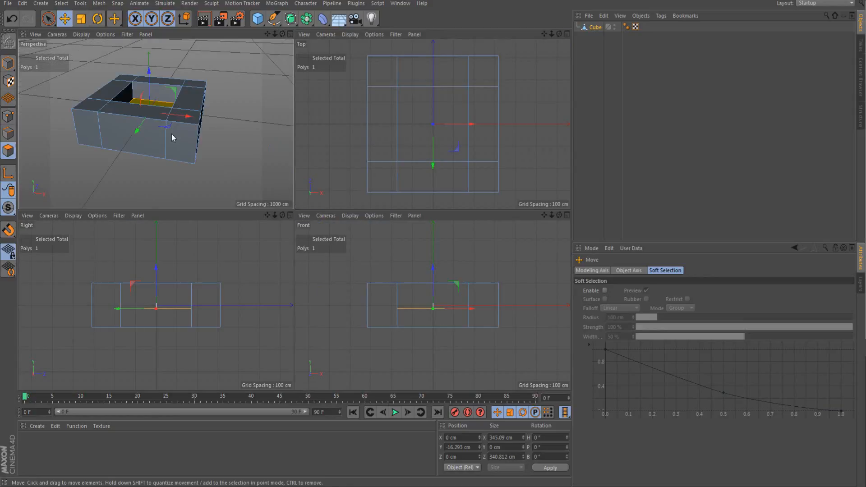
click(236, 116)
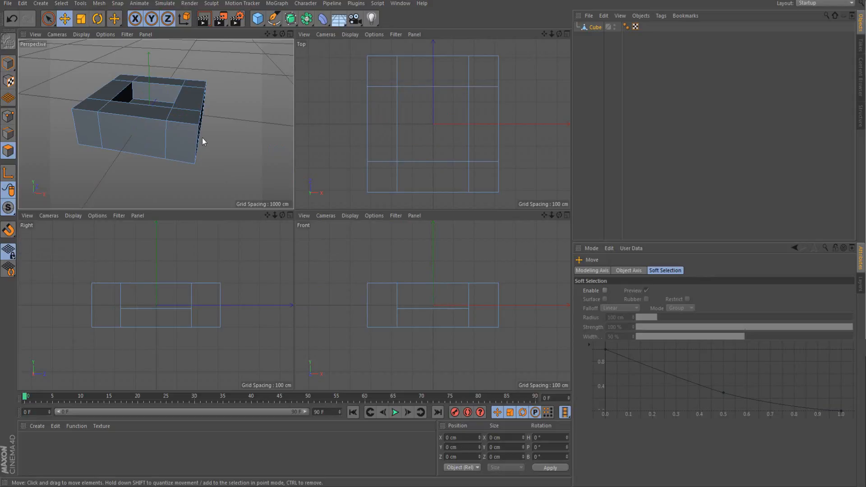
alt+drag(247, 170, 197, 148)
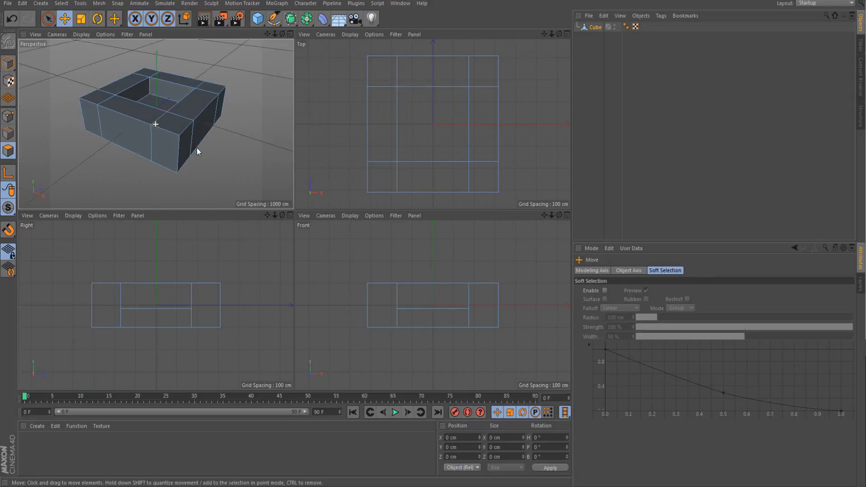
Step: Lower the recess's floor polygon along Y until it sits just above the box's base, and deselect it
click(158, 105)
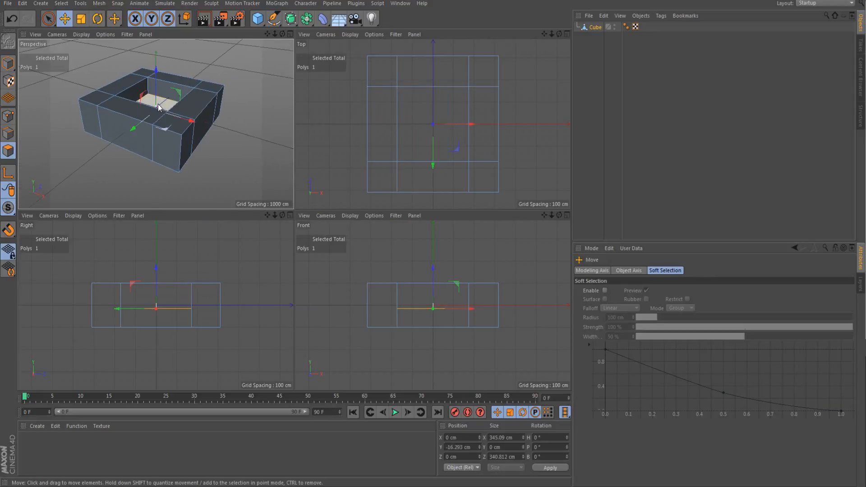
drag(155, 74, 154, 81)
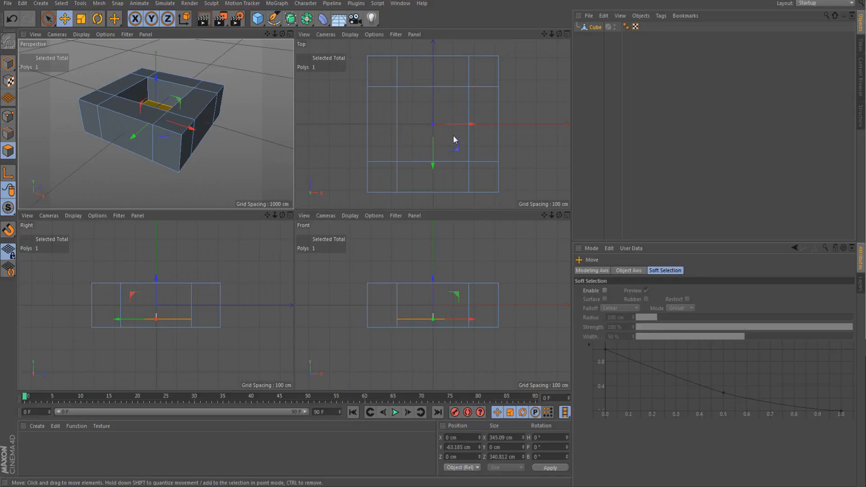
alt+drag(217, 167, 244, 128)
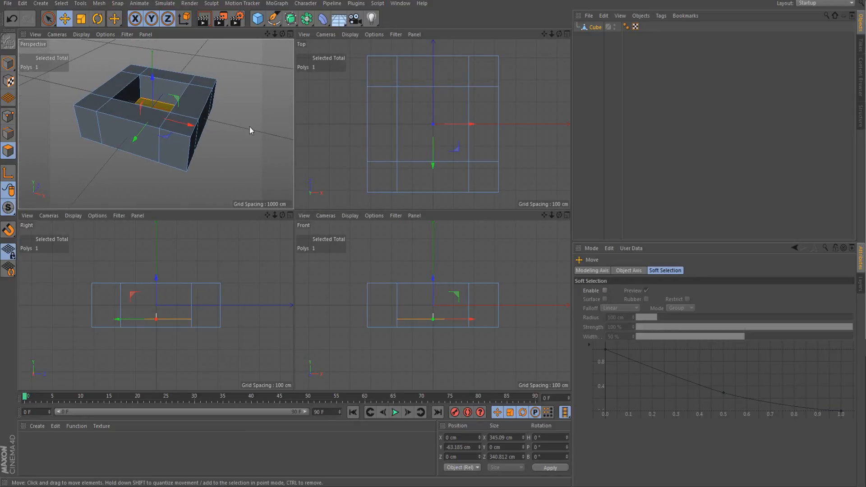
click(431, 282)
drag(430, 285, 433, 290)
click(250, 158)
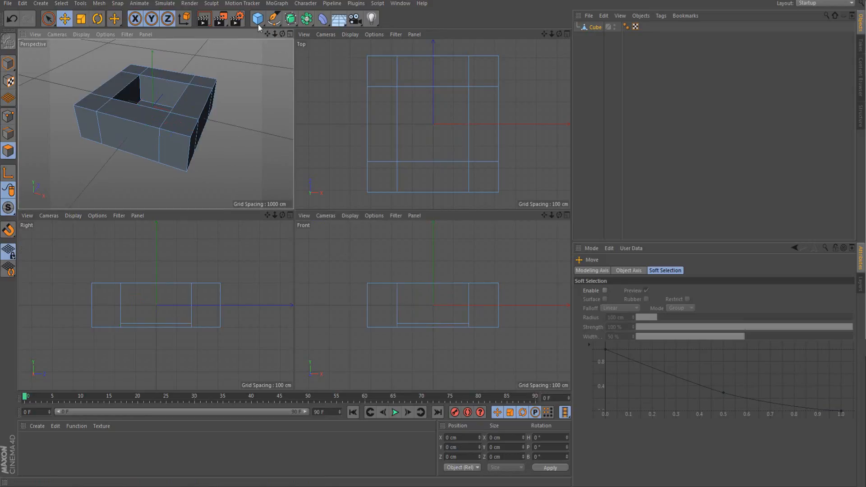
Step: Add a Plane object and lower it along Y to just above the recess's floor
click(258, 22)
click(347, 48)
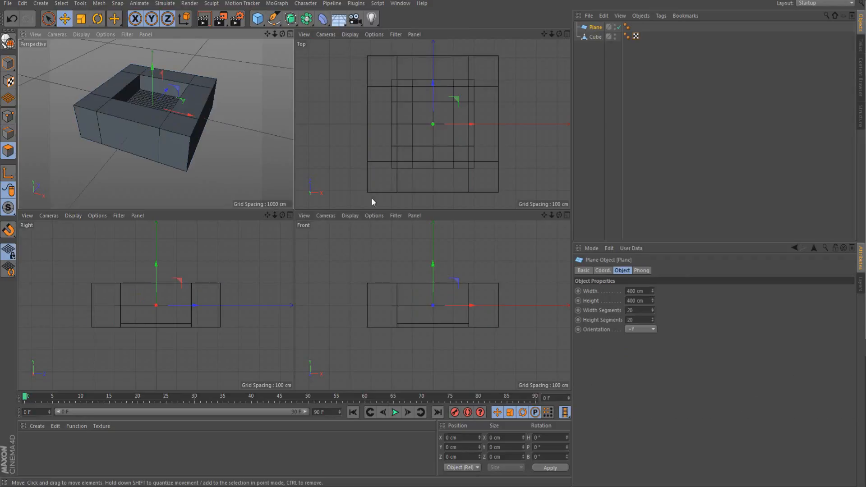
drag(433, 266, 438, 283)
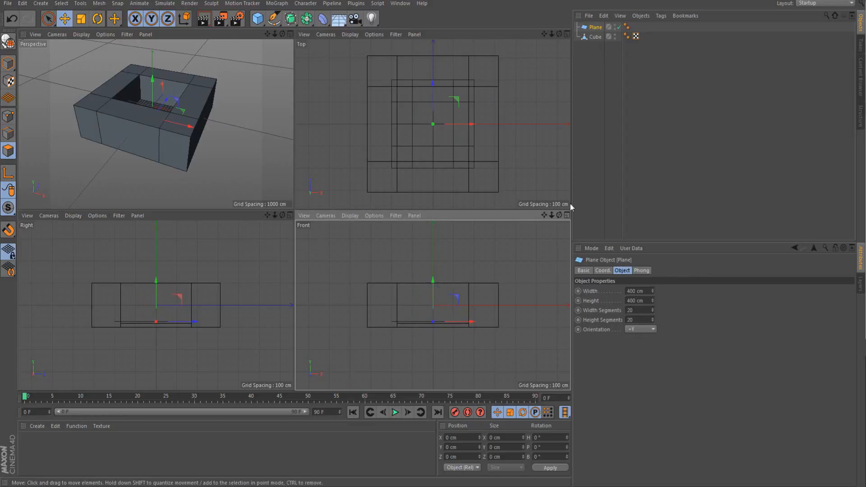
Step: Rename the new plane object as fundo
double_click(596, 27)
text(fo)
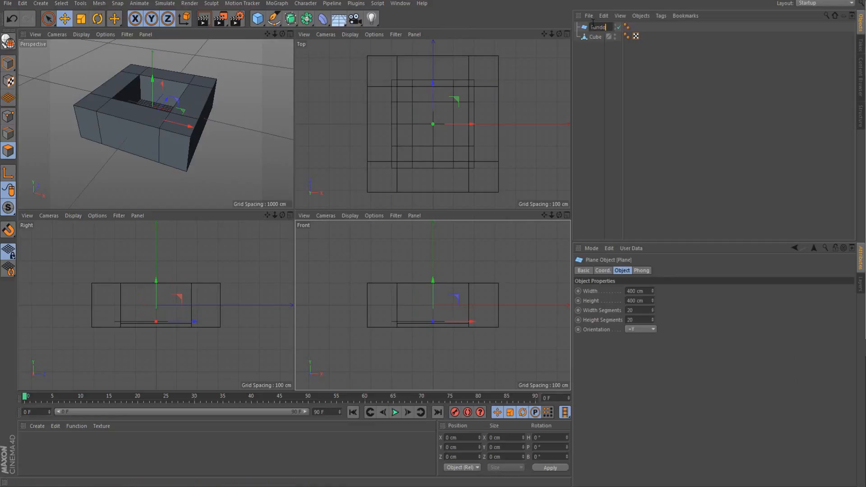
key(Return)
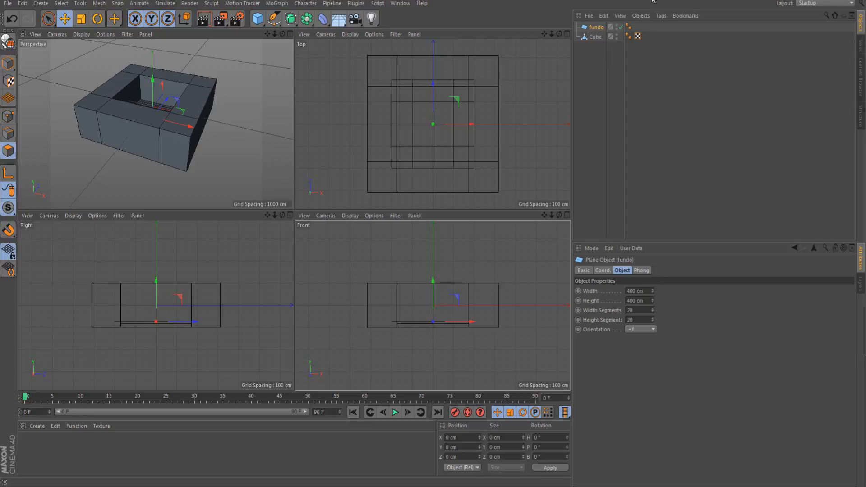
click(605, 58)
Step: Duplicate the fundo plane, naming the copy agua, and widen the object list's name column
click(590, 29)
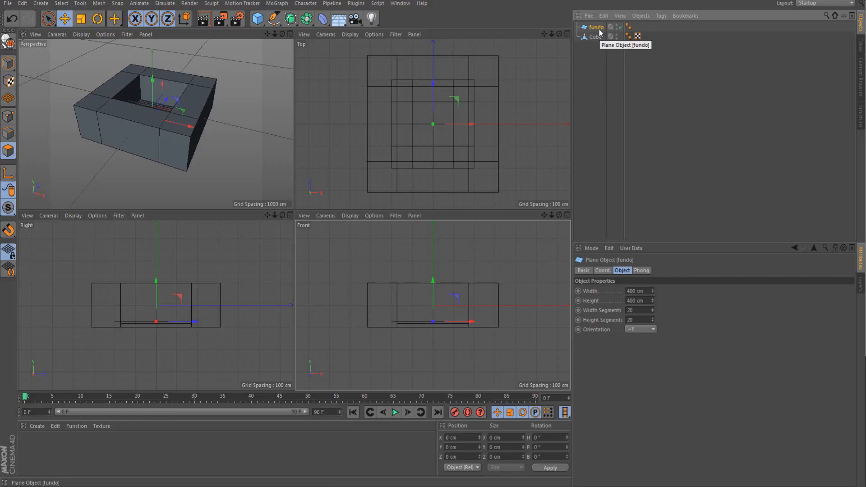
key(ctrl+c)
key(ctrl+v)
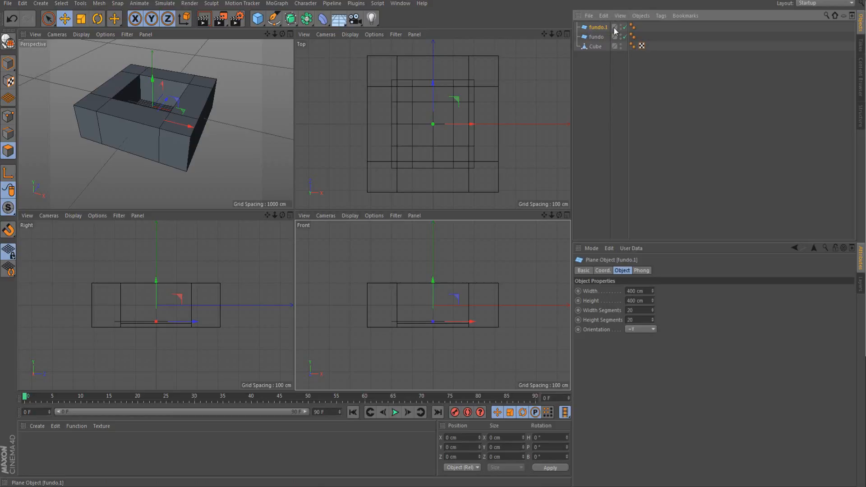
double_click(601, 27)
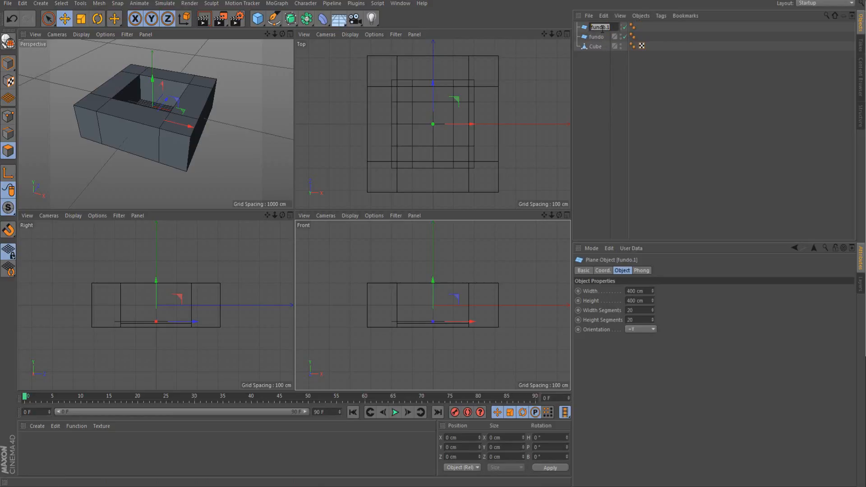
text(agua)
key(Return)
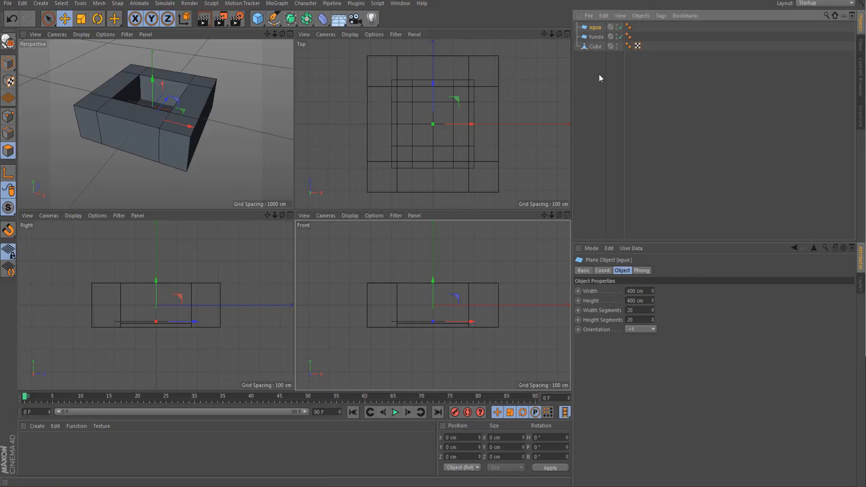
click(623, 55)
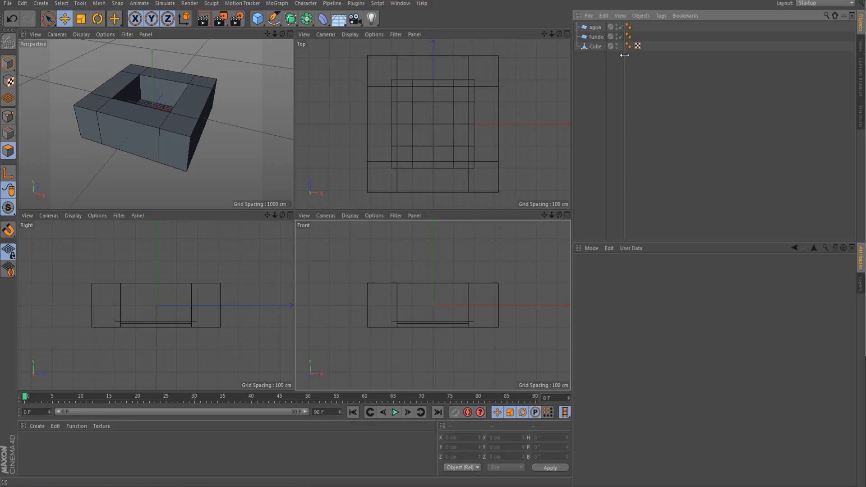
drag(624, 50, 665, 50)
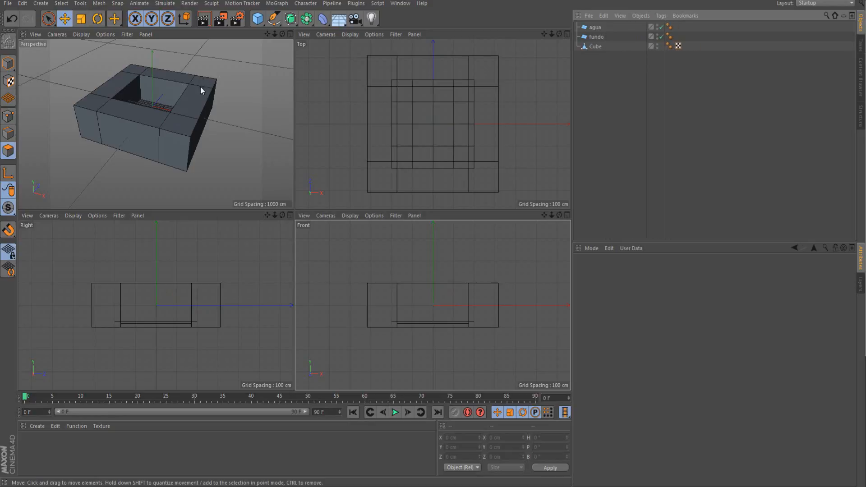
Step: Raise the agua plane along Y to just below the box's upper rim
click(160, 107)
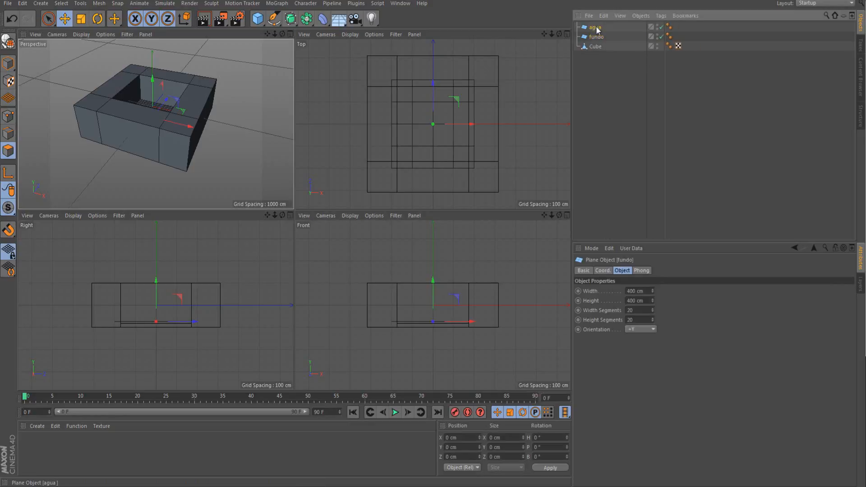
drag(153, 73, 161, 51)
scroll(128, 93, up, 3)
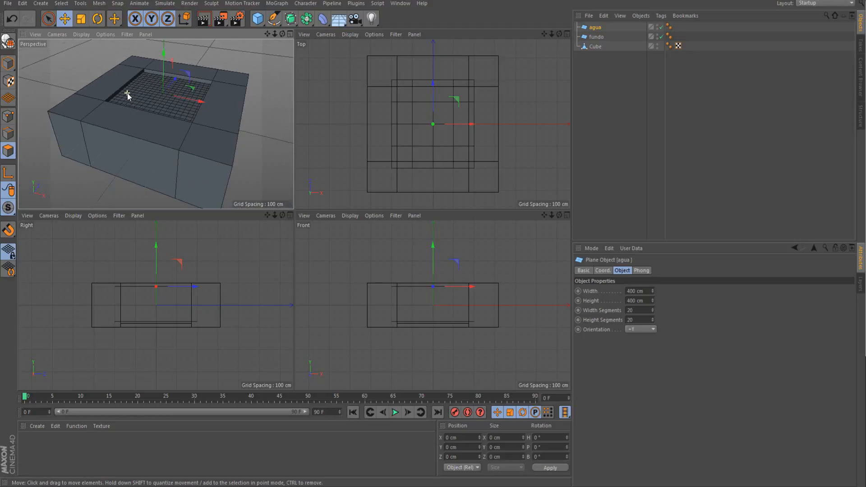
alt+drag(128, 93, 242, 73)
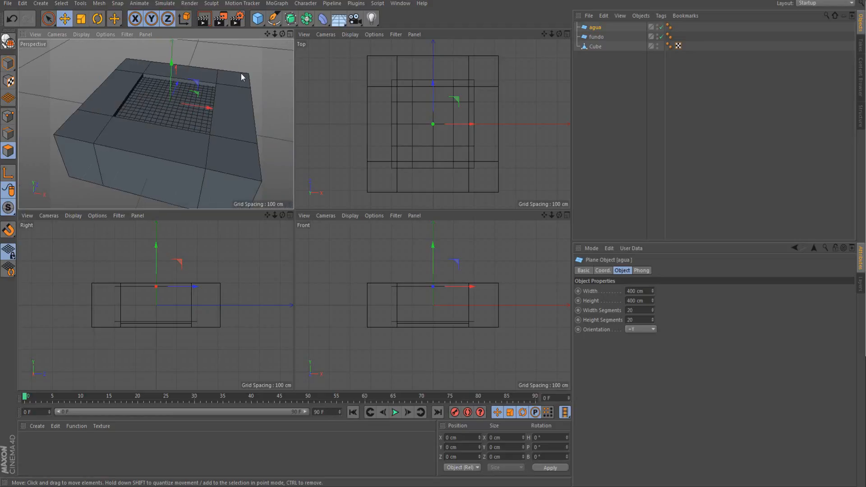
scroll(159, 96, up, 5)
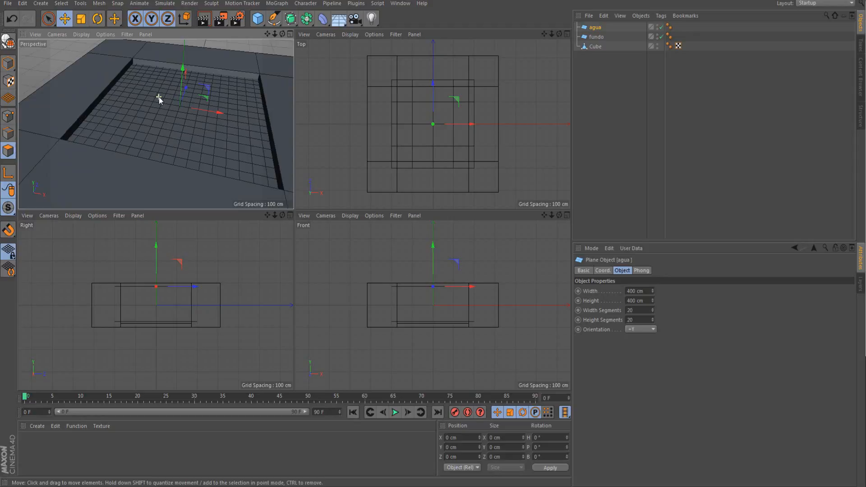
Step: Add a Displacer deformer and make it a child of the agua plane
click(315, 22)
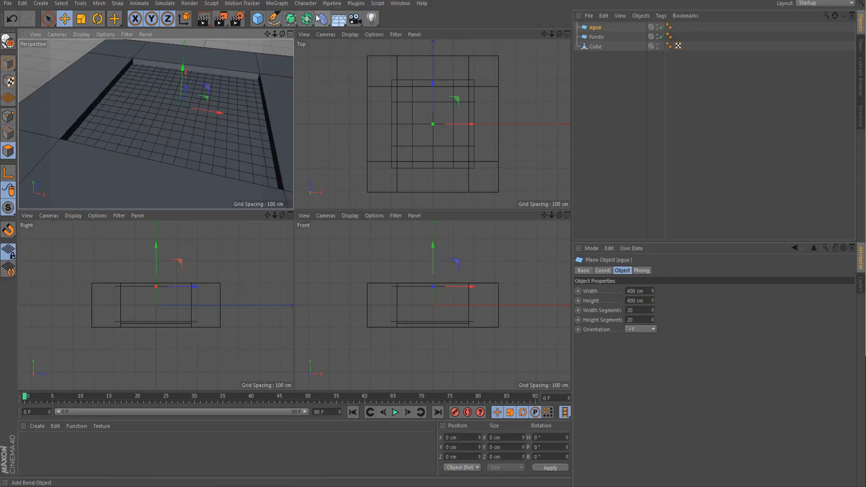
click(324, 20)
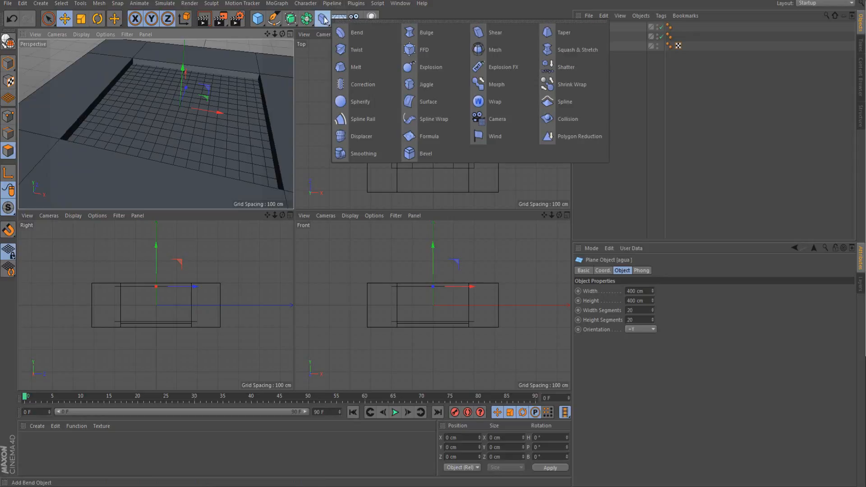
click(362, 140)
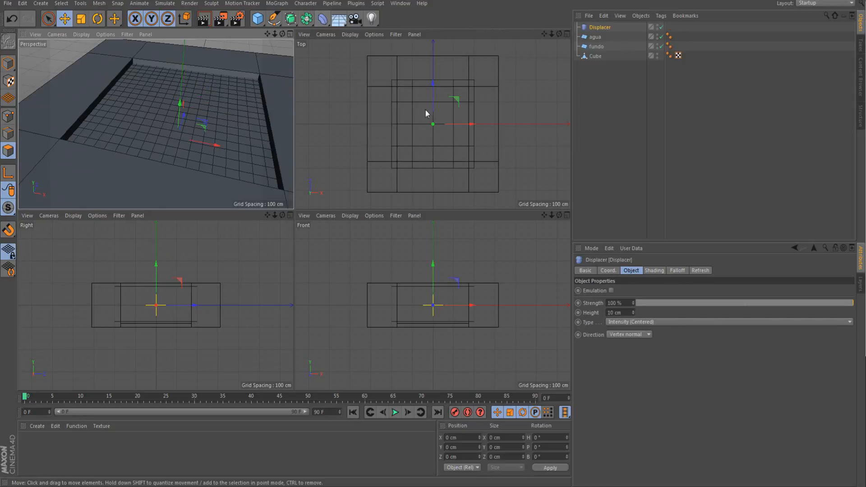
drag(594, 27, 601, 39)
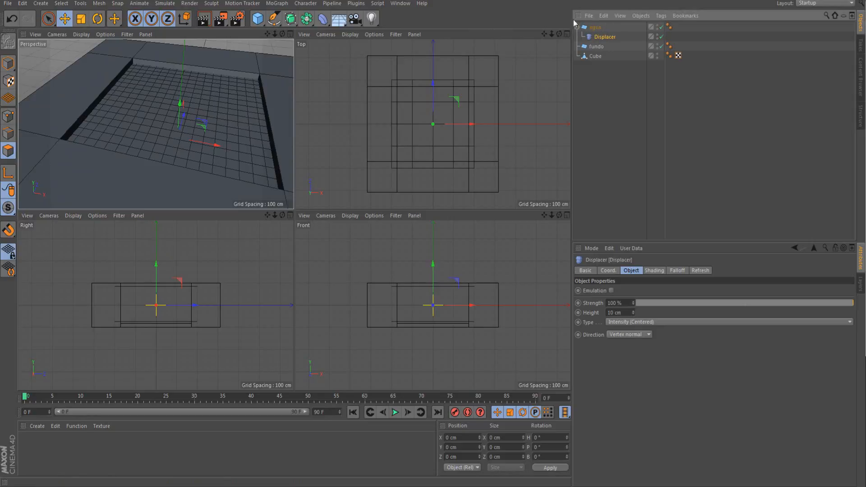
mouse_move(588, 40)
mouse_down()
mouse_move(600, 38)
mouse_move(595, 26)
mouse_move(599, 38)
mouse_up()
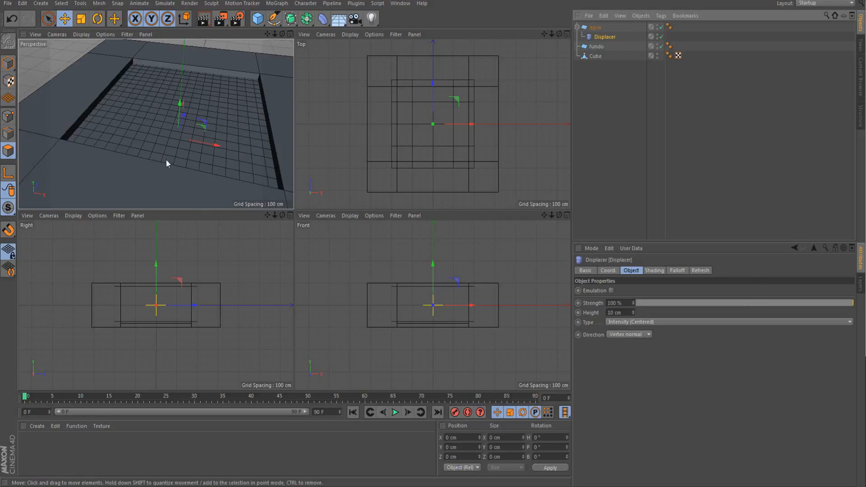
Step: Switch to model mode, undo the latest changes and reselect the Displacer under agua
scroll(169, 149, down, 5)
click(14, 62)
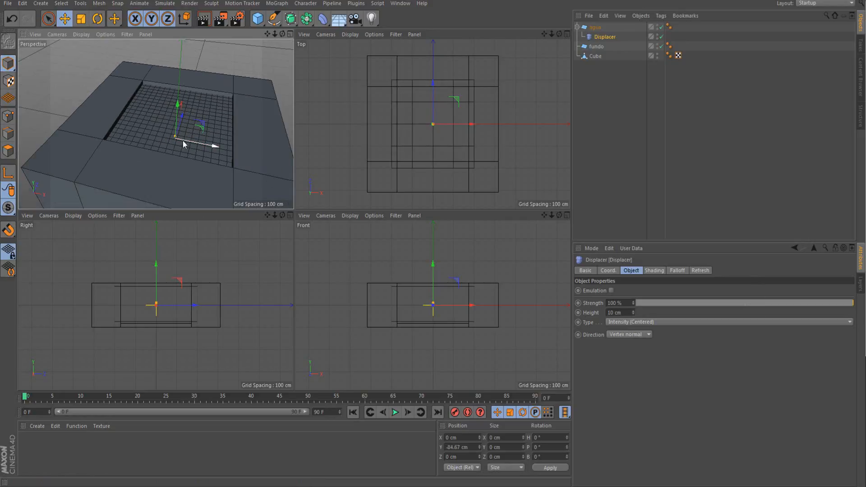
key(ctrl+z)
key(ctrl+z)
key(ctrl+z)
click(609, 40)
Step: Assign the Water surface shader as the Displacer's custom shader
click(655, 272)
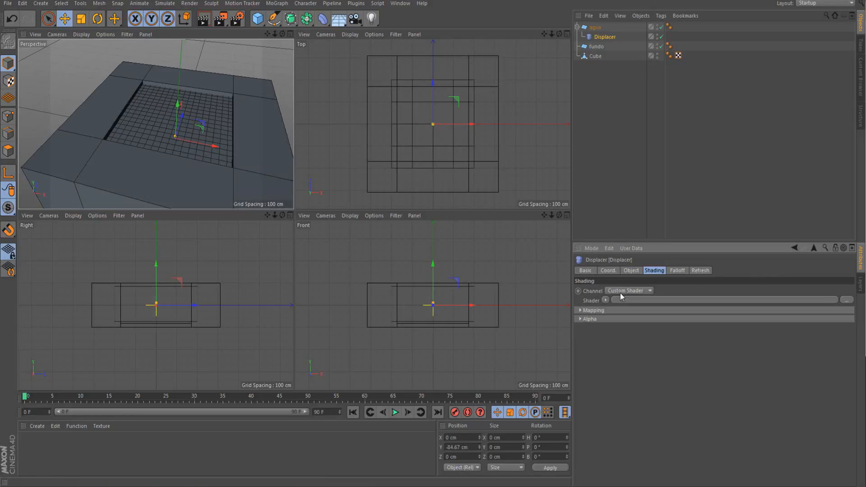
click(605, 299)
mouse_move(630, 272)
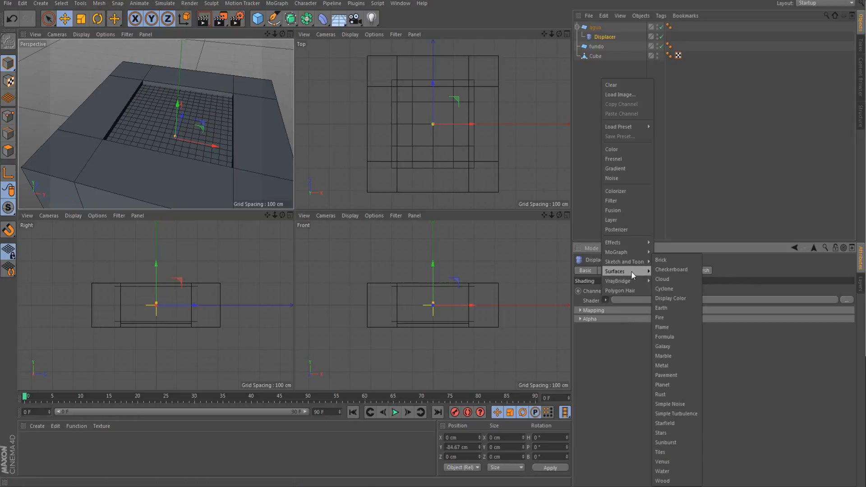
click(608, 321)
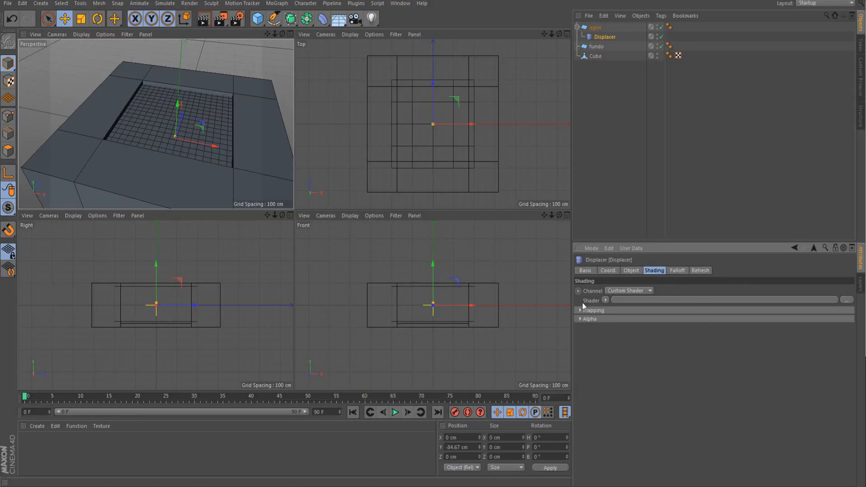
click(604, 301)
mouse_move(624, 272)
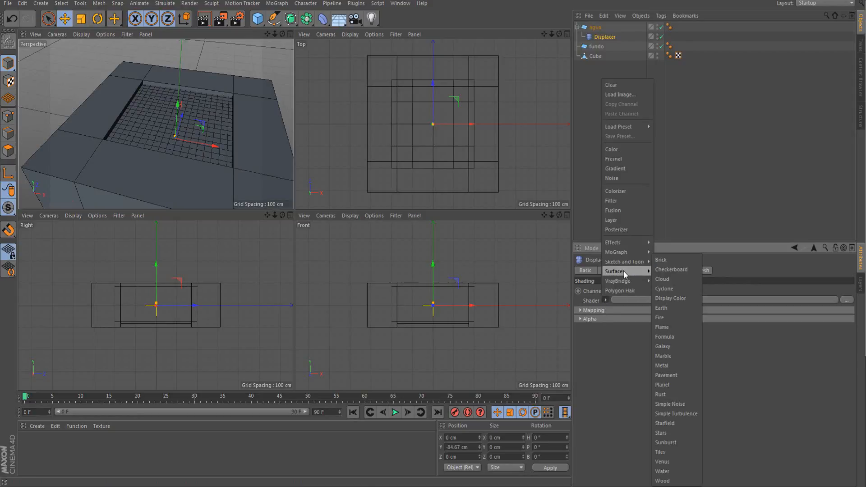
click(686, 471)
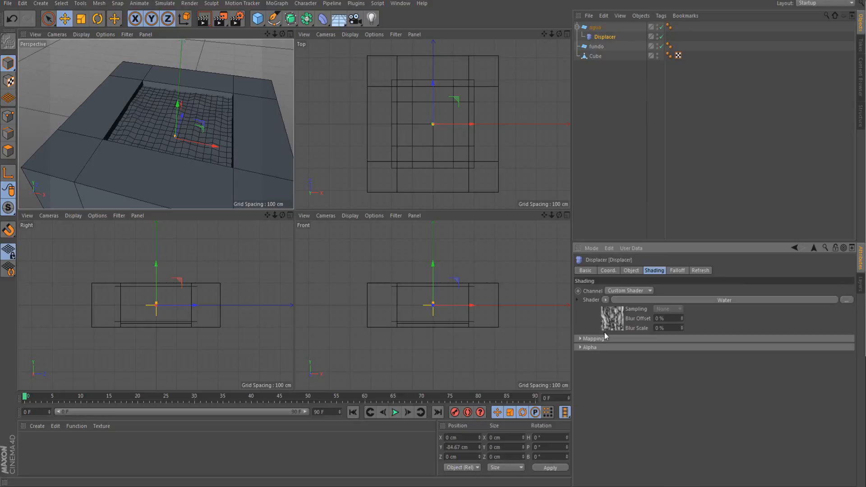
Step: Open the Displacer's Water shader settings and examine the displaced agua plane
click(620, 319)
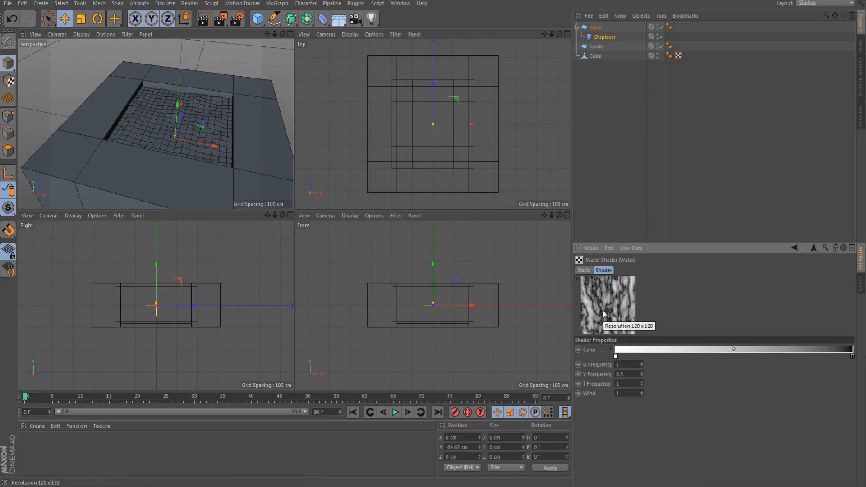
scroll(107, 112, down, 3)
scroll(120, 104, up, 3)
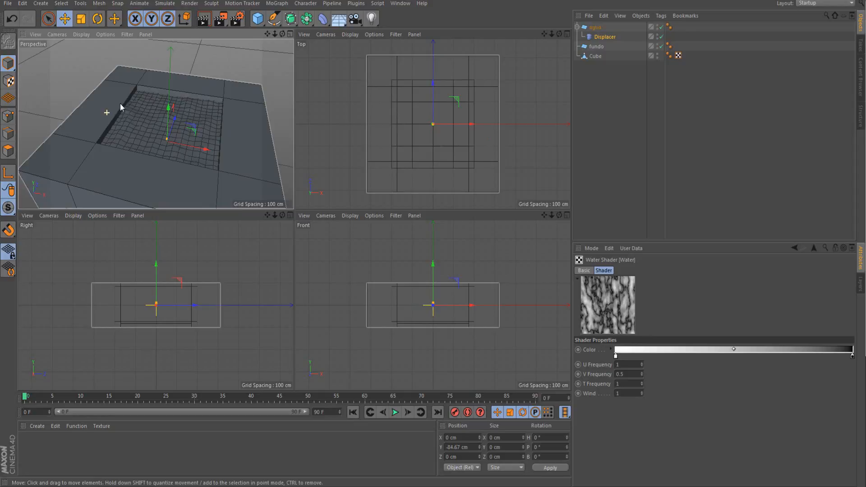
click(638, 357)
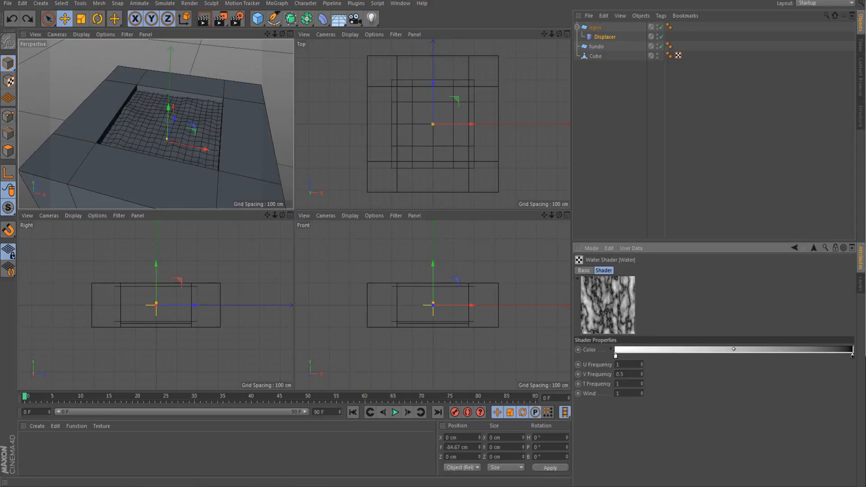
Step: Add a Subdivision Surface and make the agua plane its child
scroll(178, 128, up, 5)
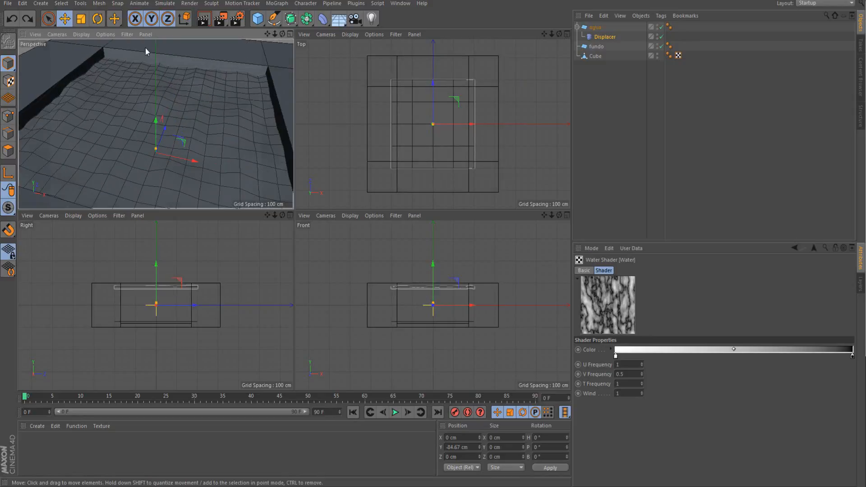
click(290, 23)
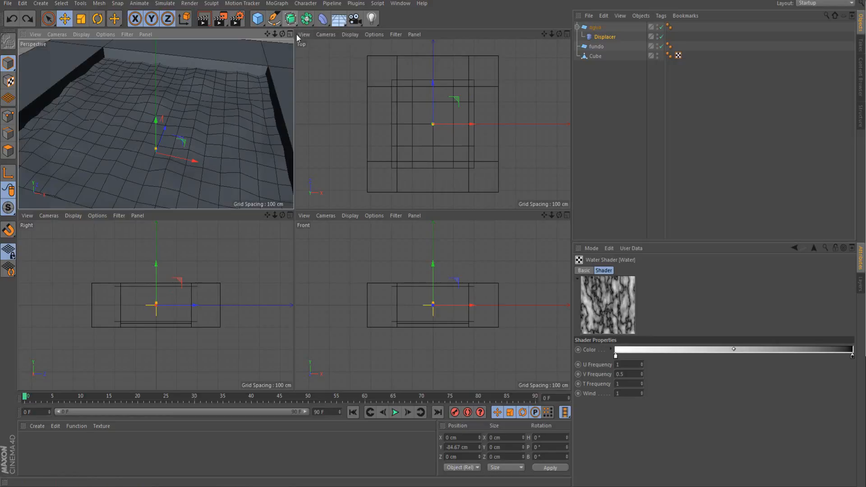
click(291, 20)
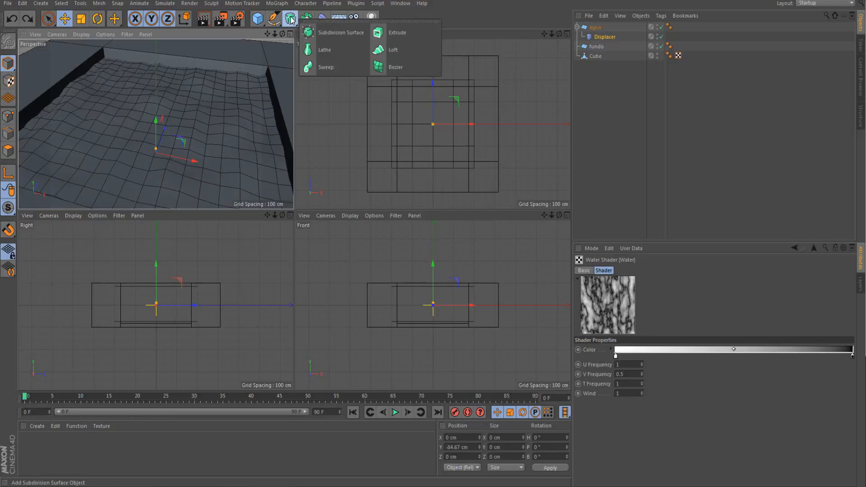
click(315, 31)
drag(600, 38, 604, 28)
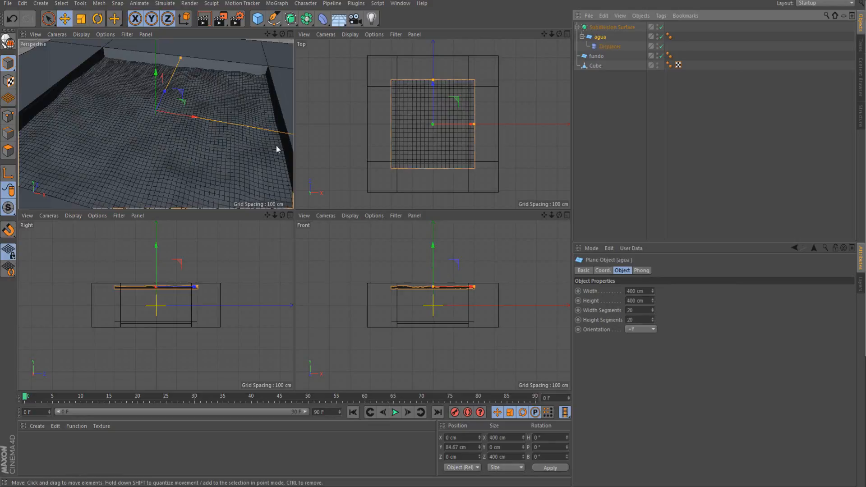
Step: Switch the perspective view's display to Gouraud Shading without mesh lines
alt+drag(277, 149, 218, 157)
click(82, 34)
click(89, 49)
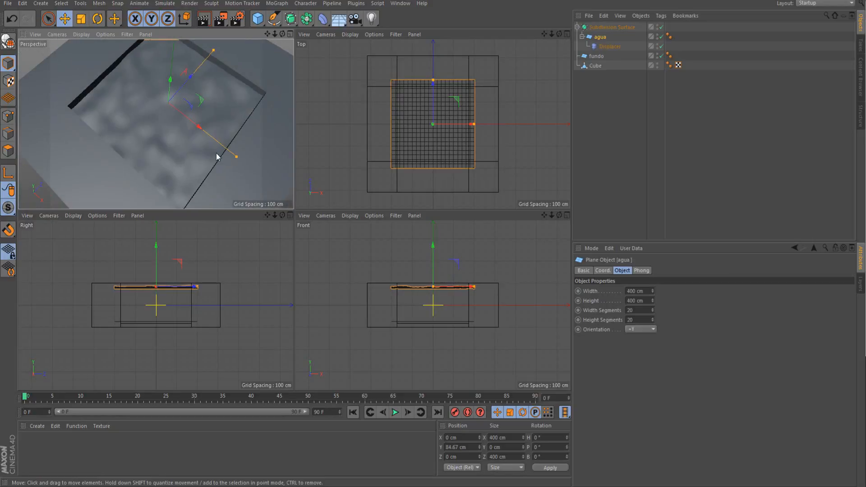
Step: Strengthen the Displacer's waves by dragging its height handle and raise the Displacer about 18 cm
click(607, 47)
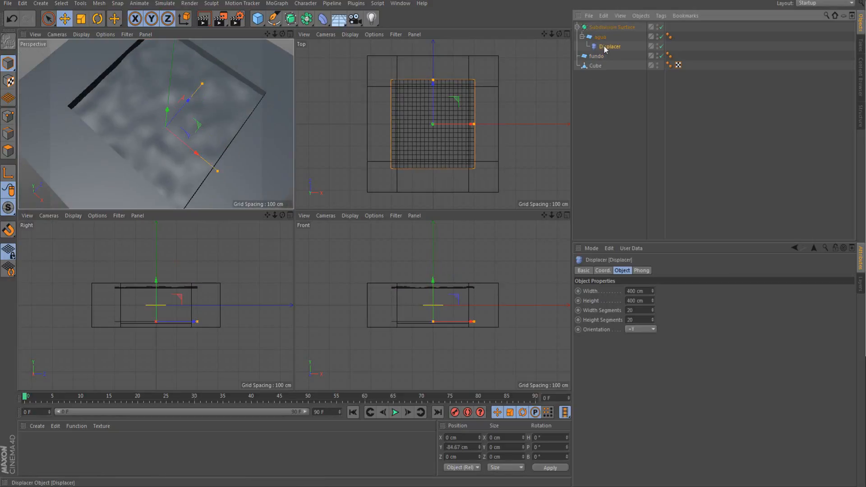
alt+drag(189, 162, 213, 123)
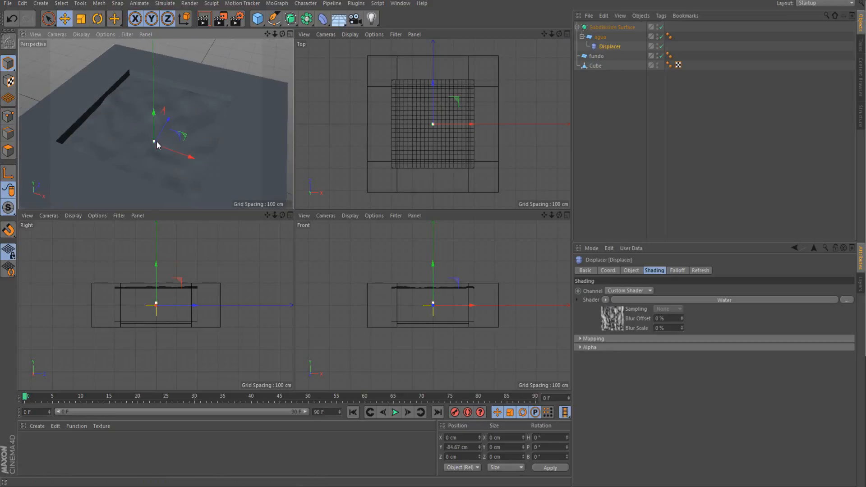
drag(156, 142, 158, 142)
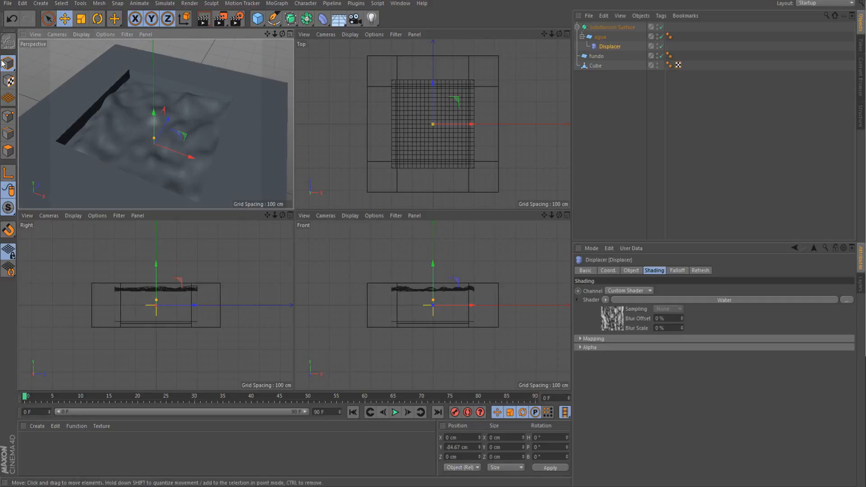
click(48, 18)
drag(154, 117, 154, 110)
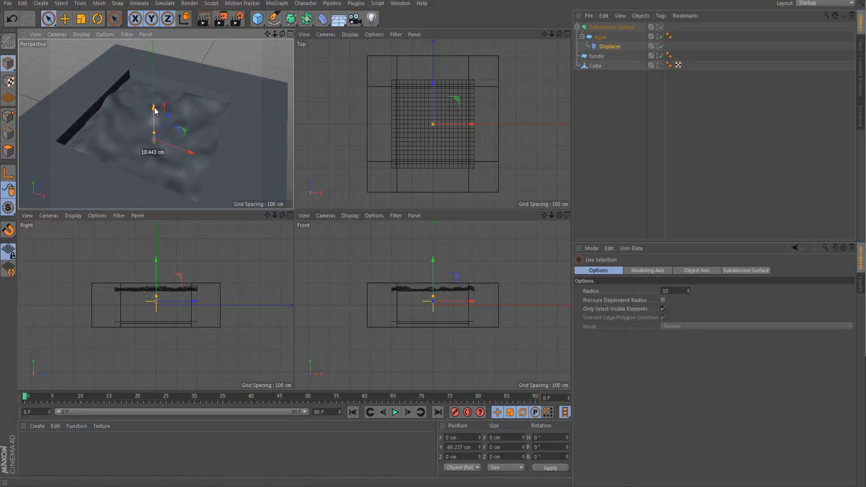
Step: Raise the agua plane slightly within the box opening, deselect it and check the waves from several angles
click(600, 37)
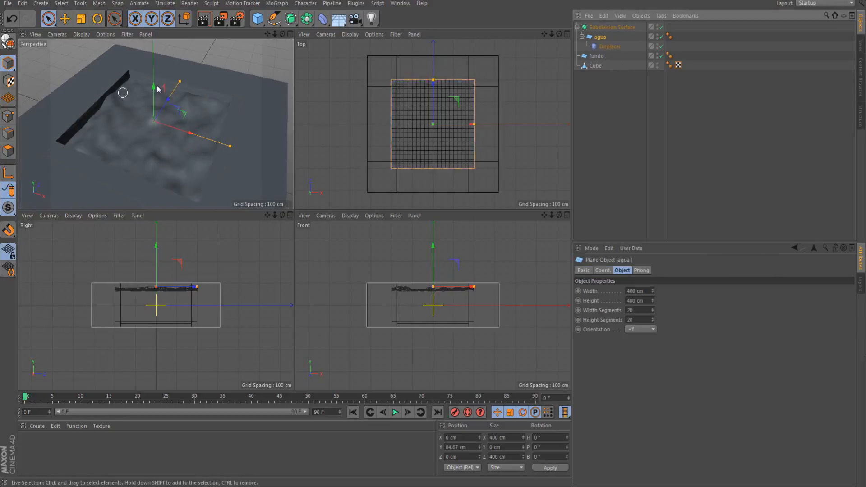
mouse_move(154, 90)
mouse_down()
mouse_move(154, 104)
mouse_move(151, 81)
mouse_up()
click(225, 58)
scroll(204, 70, down, 3)
mouse_move(219, 112)
alt+mouse_down()
mouse_move(234, 103)
mouse_move(238, 84)
mouse_move(232, 91)
alt+mouse_up()
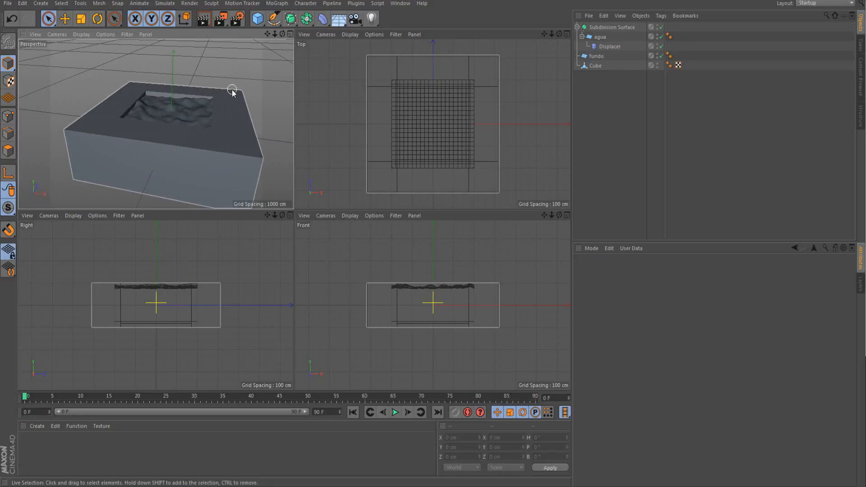
scroll(195, 131, up, 4)
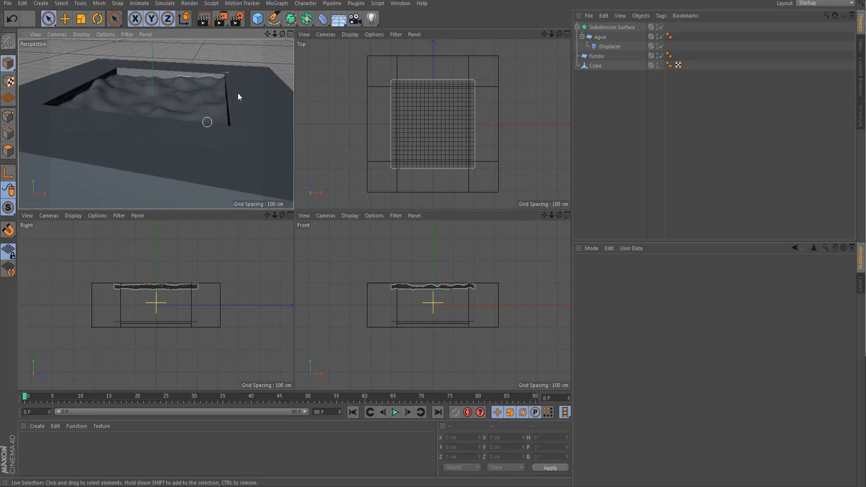
alt+drag(237, 96, 220, 123)
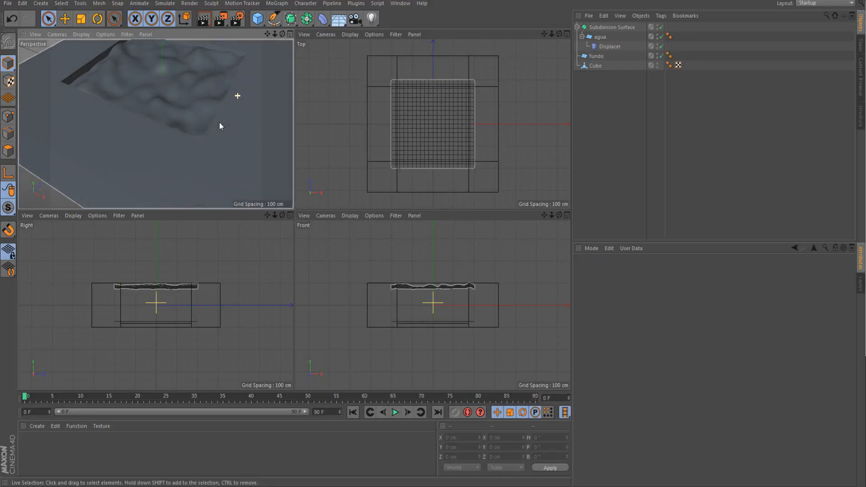
Step: Add a Landscape object and raise it above the box to about Y 355 cm
click(256, 23)
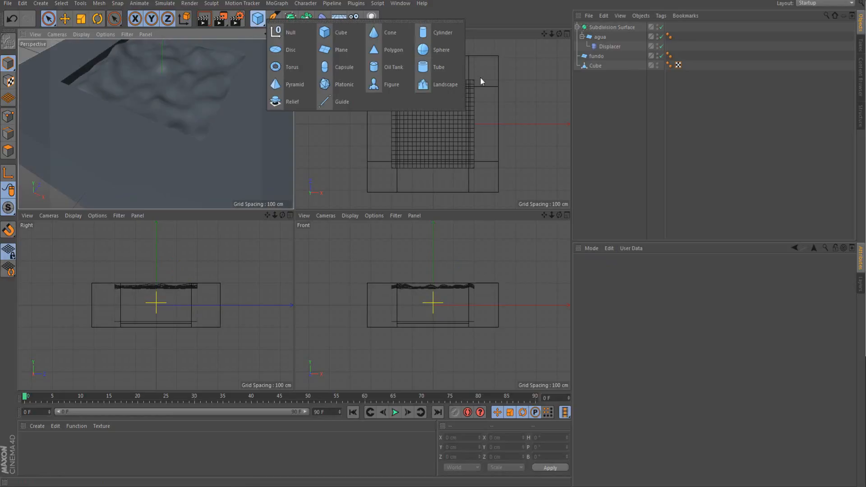
click(436, 88)
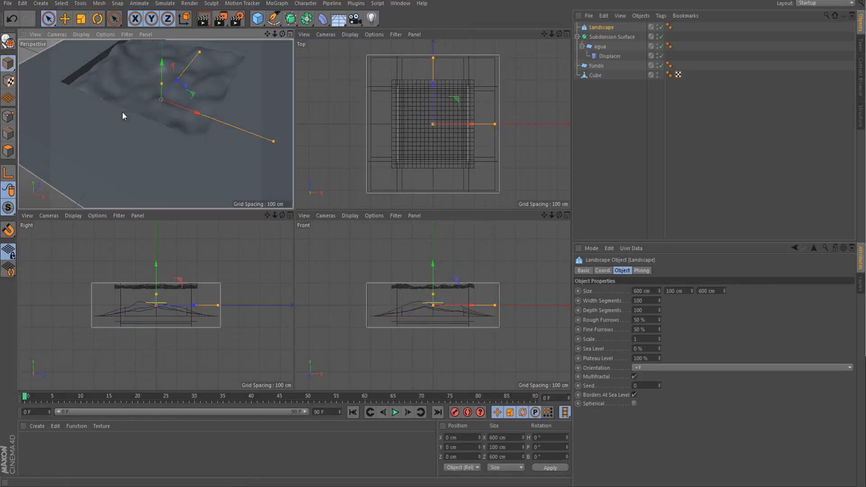
scroll(122, 113, down, 3)
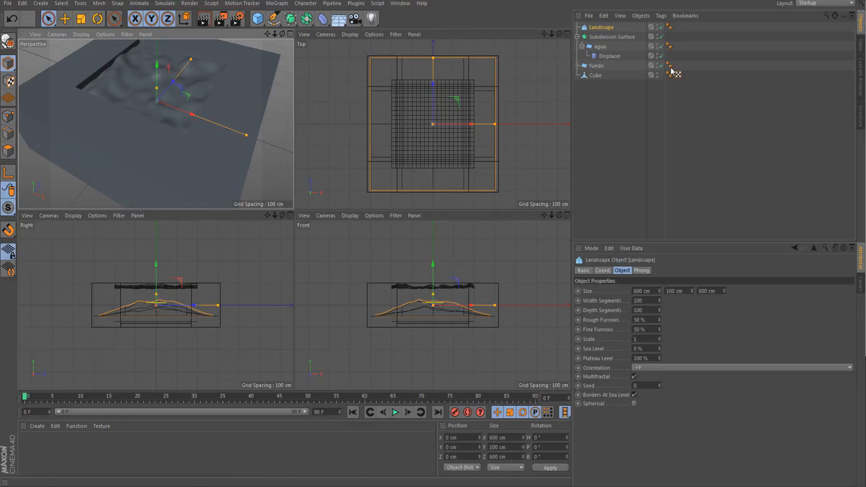
scroll(202, 139, down, 4)
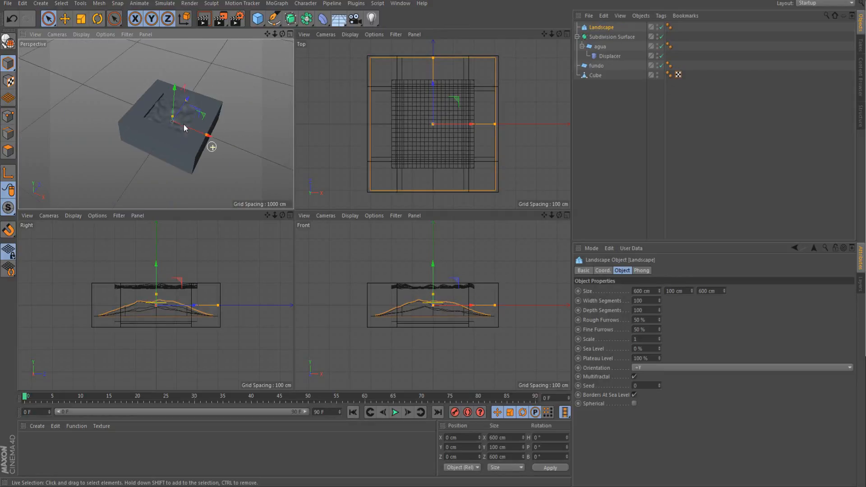
scroll(184, 127, up, 2)
drag(166, 97, 175, 28)
Step: Stretch the Landscape's height to about 524 cm
scroll(165, 77, up, 5)
scroll(160, 113, down, 3)
scroll(176, 63, down, 3)
drag(174, 65, 174, 41)
scroll(152, 168, down, 3)
scroll(165, 106, up, 3)
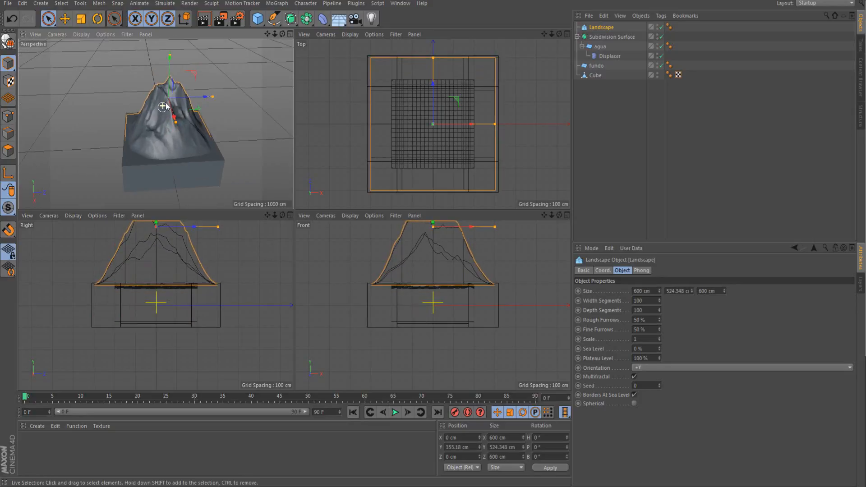
Step: Rotate the Landscape upside down by -180° in pitch and lower it into the box to about Y -243 cm
click(97, 19)
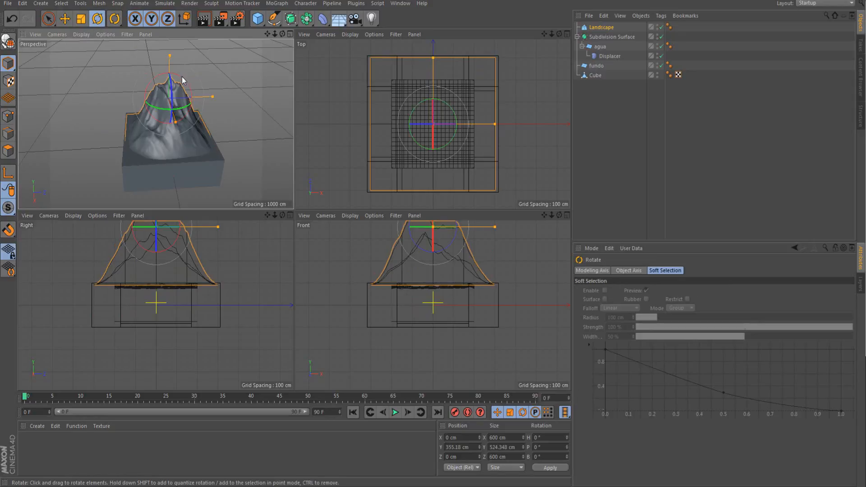
drag(187, 87, 155, 127)
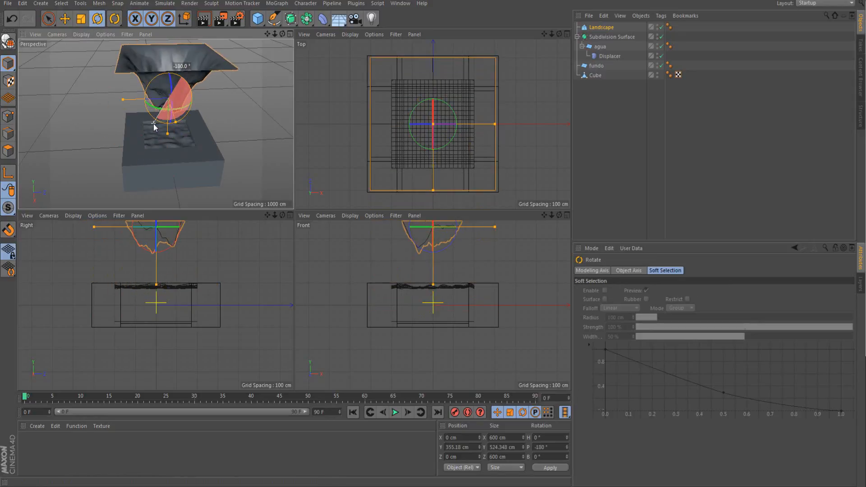
key(e)
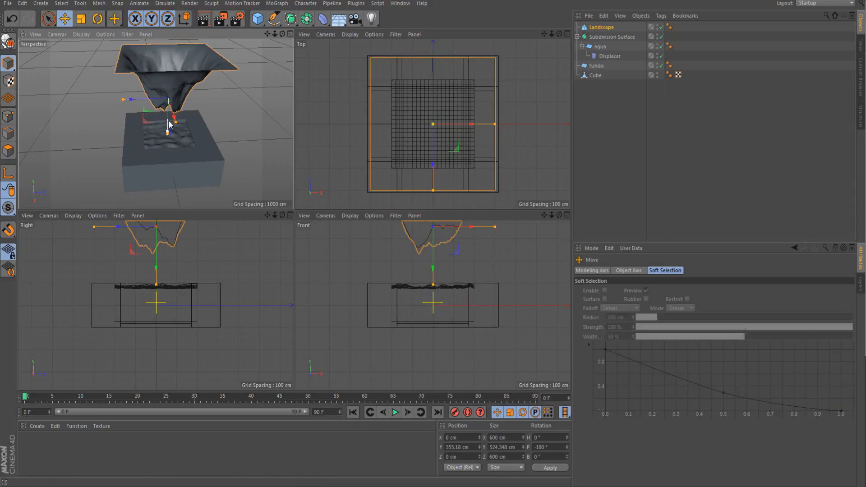
drag(169, 126, 169, 195)
Step: Scale the Landscape uniformly to about 480 × 419 × 480 cm and raise it to about Y -134 cm
click(81, 19)
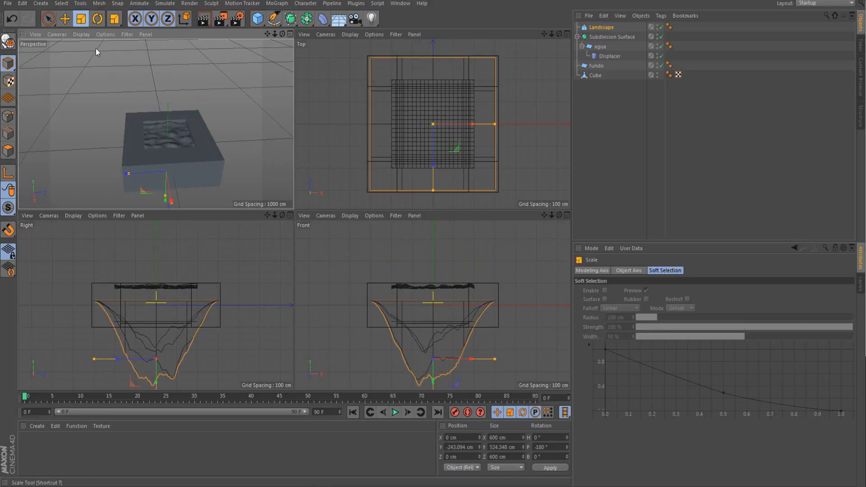
drag(240, 128, 166, 153)
click(64, 19)
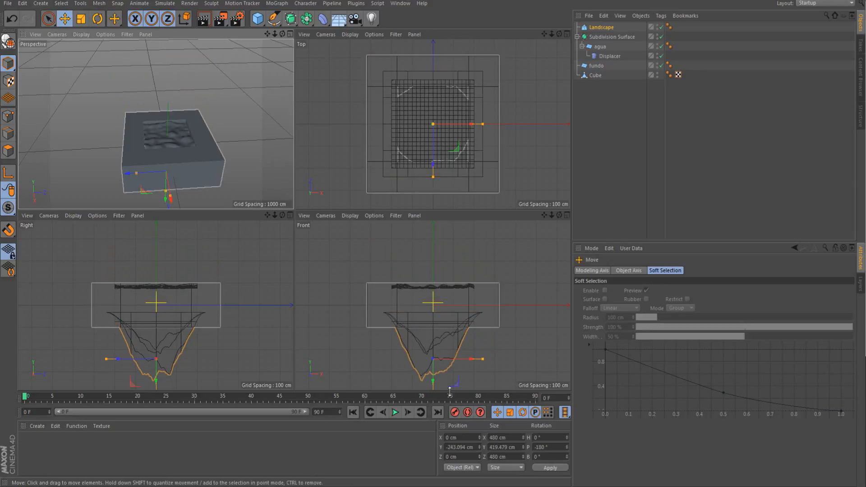
drag(434, 379, 442, 357)
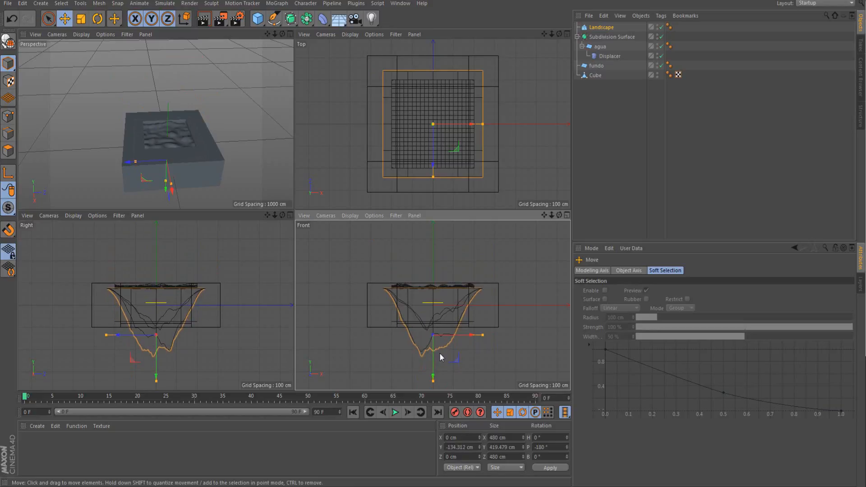
Step: Hide the Subdivision Surface holding the water plane and view the inverted Landscape inside the box
click(186, 124)
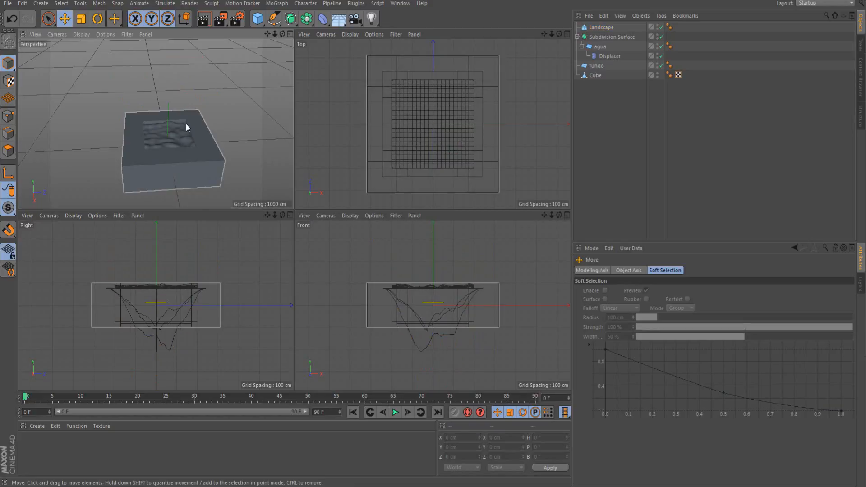
alt+click(658, 35)
alt+click(658, 35)
alt+right_drag(155, 124, 258, 134)
alt+drag(258, 134, 236, 119)
scroll(236, 119, down, 5)
scroll(172, 154, up, 10)
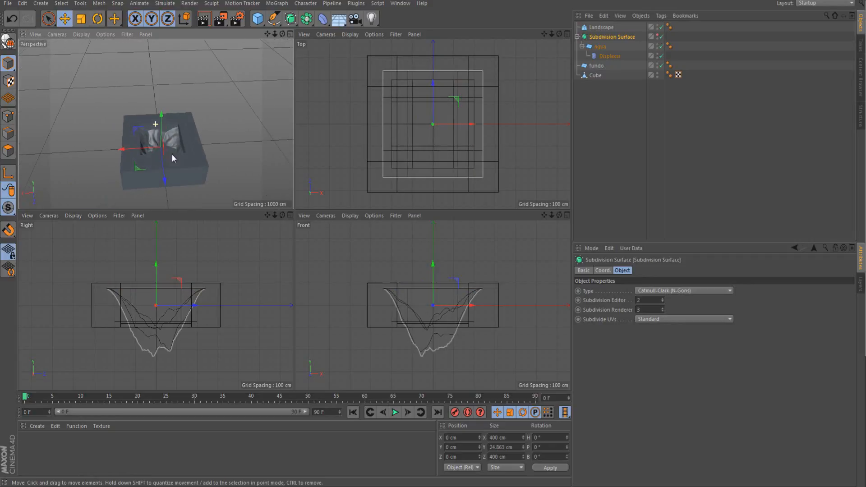
alt+drag(177, 162, 177, 166)
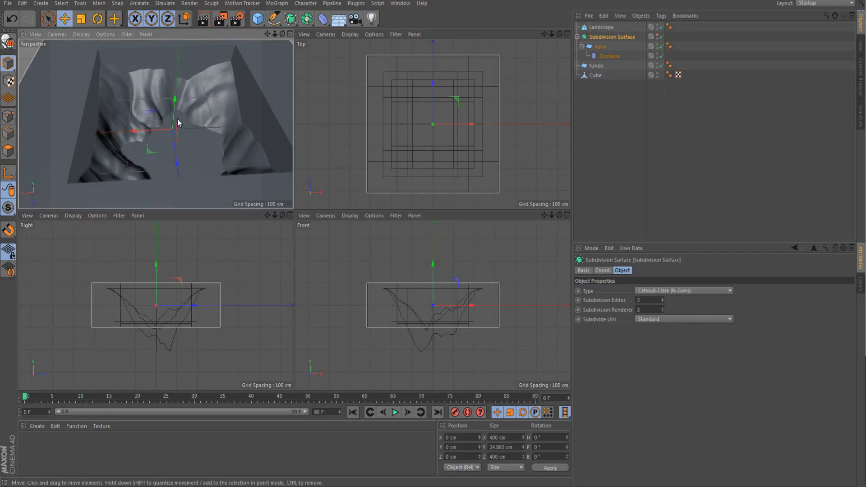
Step: Undo the move of the Subdivision Surface and raise the Landscape to about Y -117 cm instead
drag(175, 100, 177, 86)
key(ctrl+z)
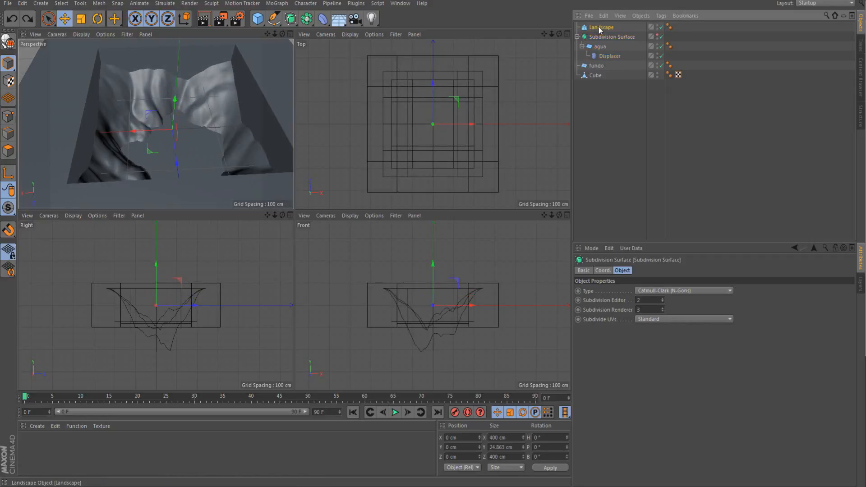
click(600, 27)
drag(171, 182, 170, 179)
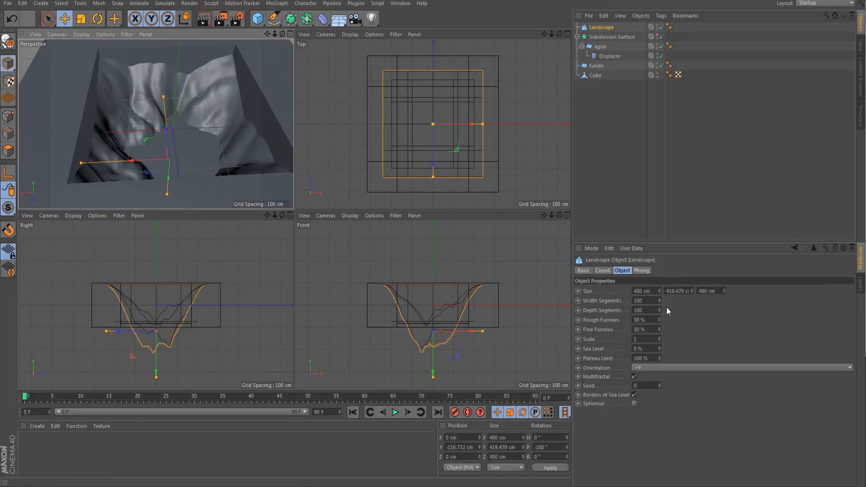
Step: Show mesh lines over the perspective shading and set the Landscape to 119 width segments and 105 depth segments
drag(660, 299, 660, 296)
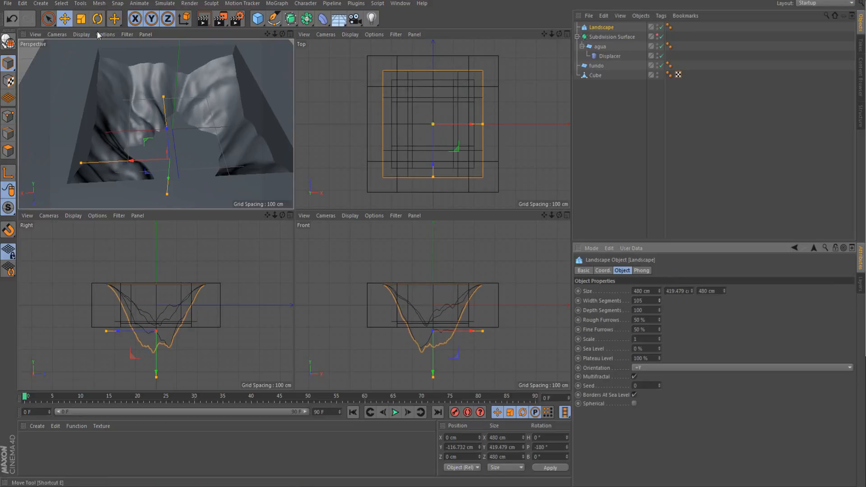
click(82, 34)
click(99, 58)
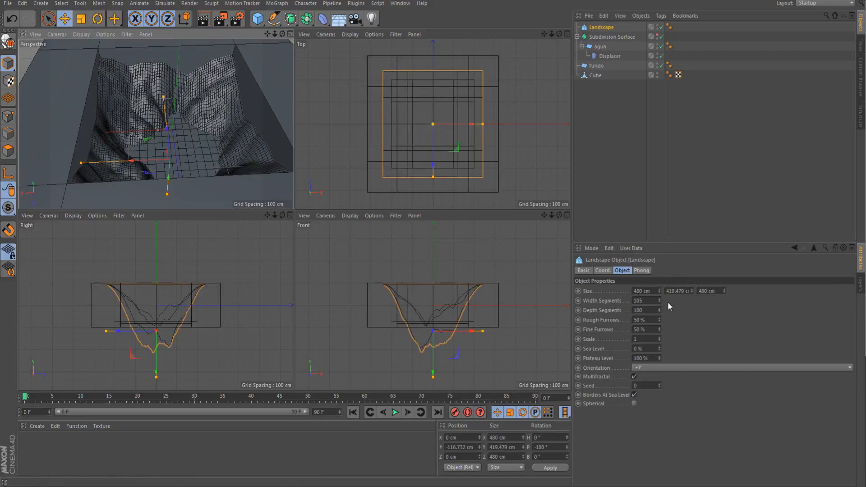
drag(661, 298, 659, 308)
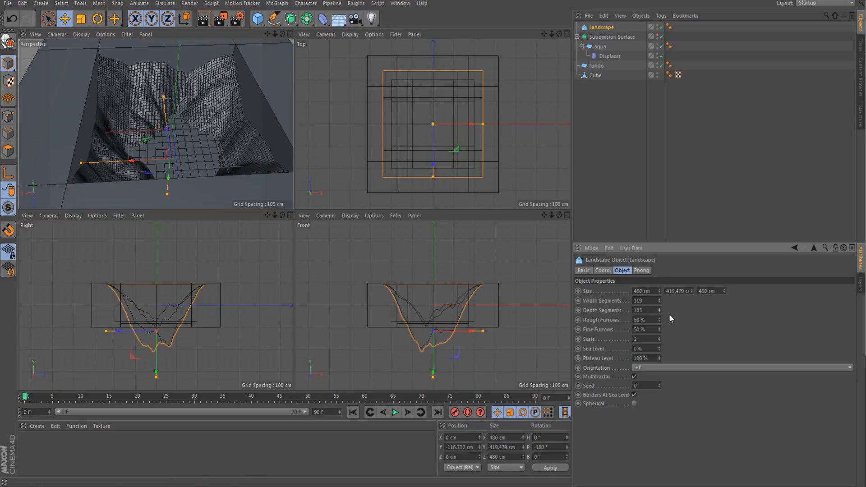
Step: Set the Landscape's Rough Furrows to 100 %, Fine Furrows to 55 %, Scale to 2.3 and Sea Level to 56 %
drag(660, 321, 660, 307)
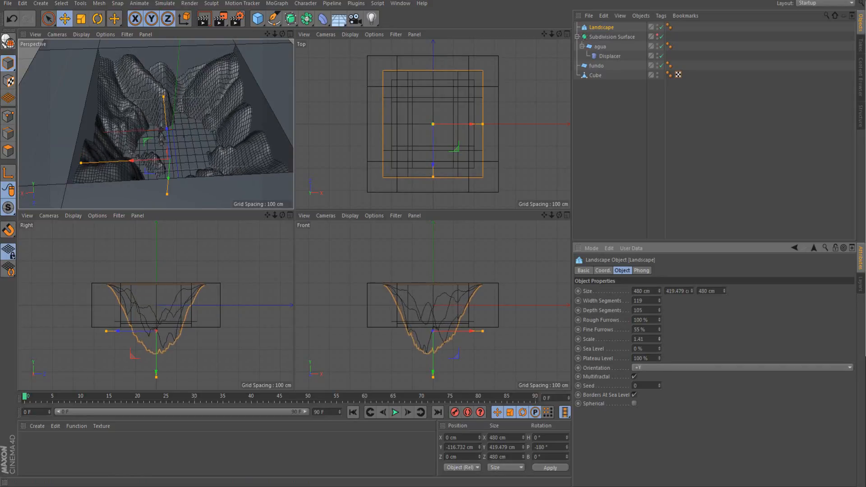
drag(659, 339, 659, 313)
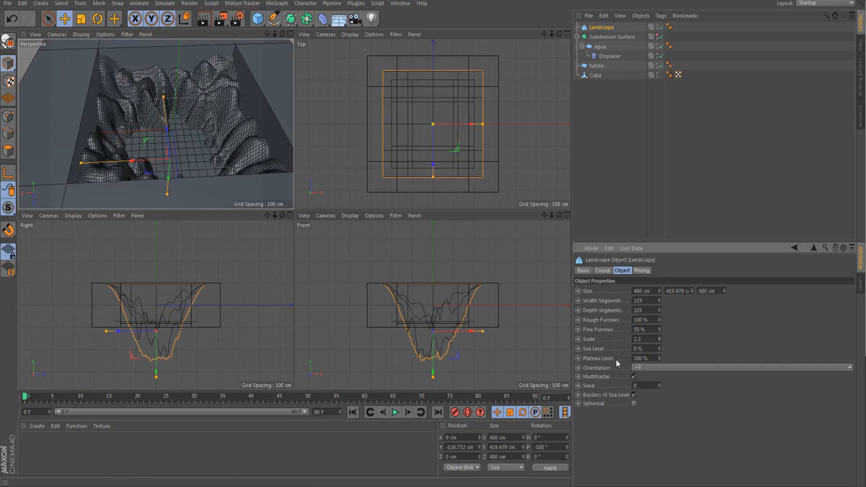
drag(659, 349, 659, 325)
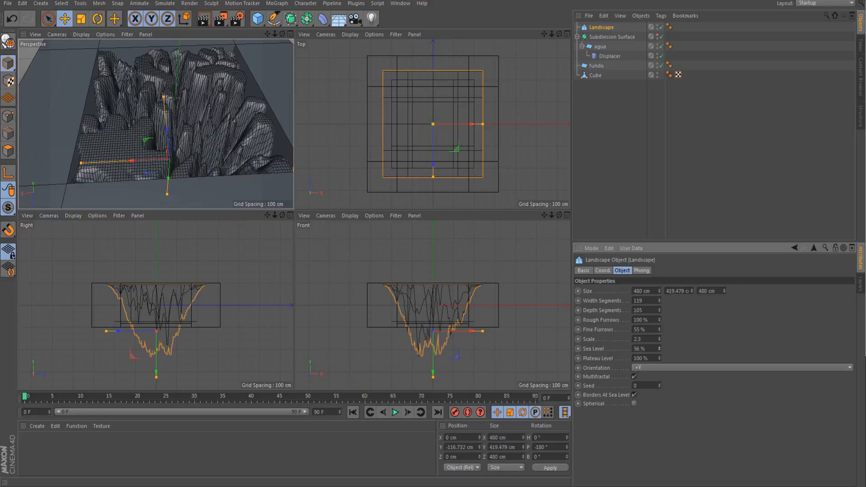
Step: Set the Landscape's Sea Level to 61 %
drag(659, 325, 659, 323)
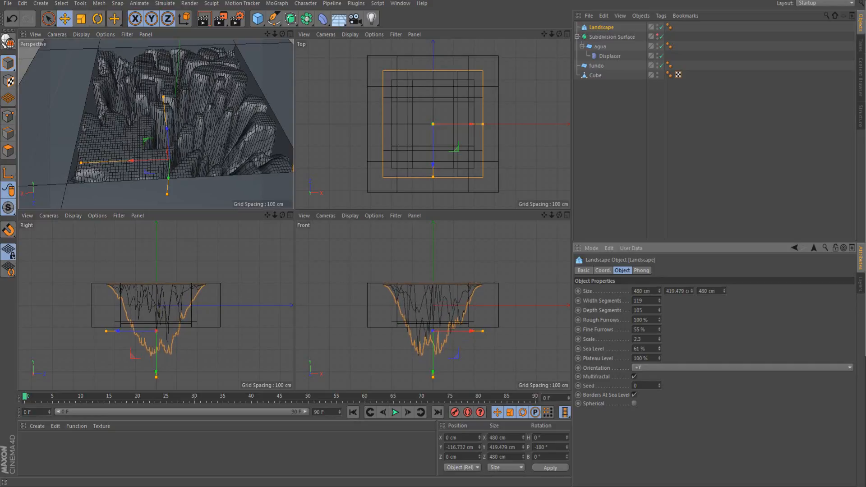
scroll(131, 172, down, 1)
scroll(189, 116, up, 5)
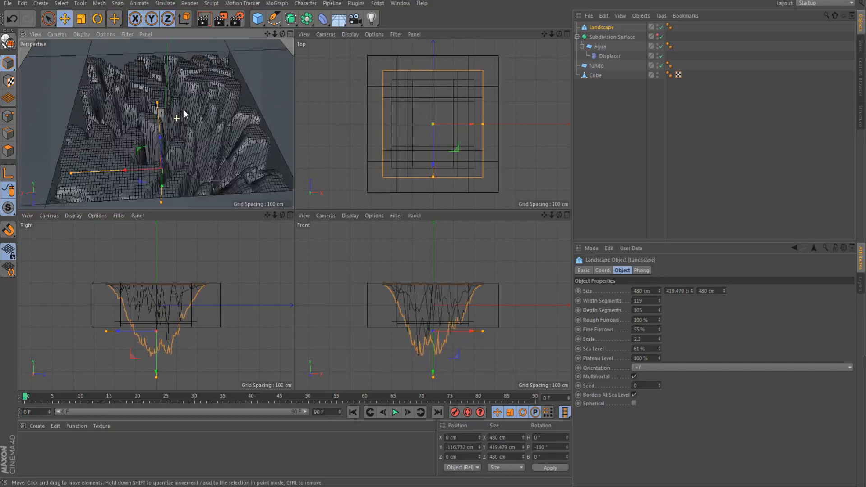
scroll(179, 136, down, 4)
scroll(236, 189, down, 3)
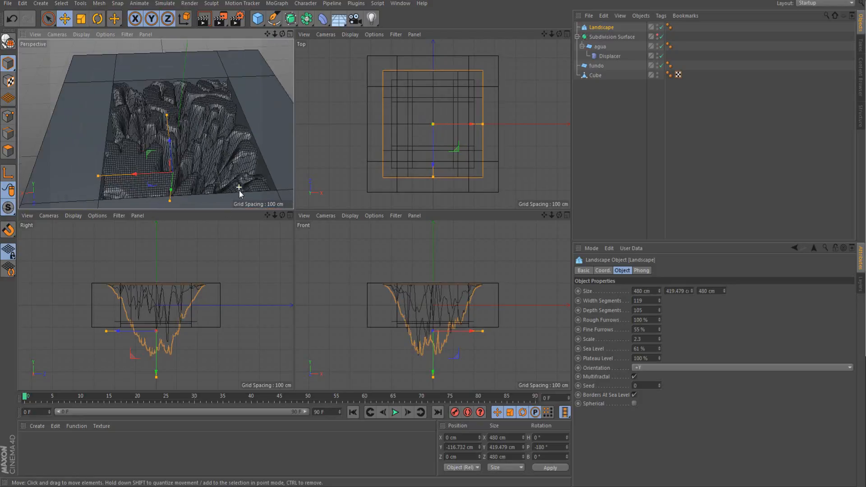
scroll(213, 173, up, 3)
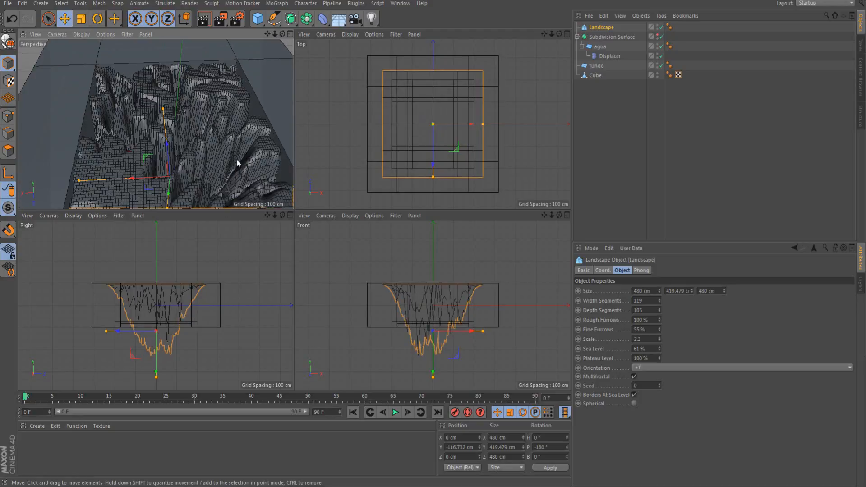
alt+drag(237, 159, 235, 178)
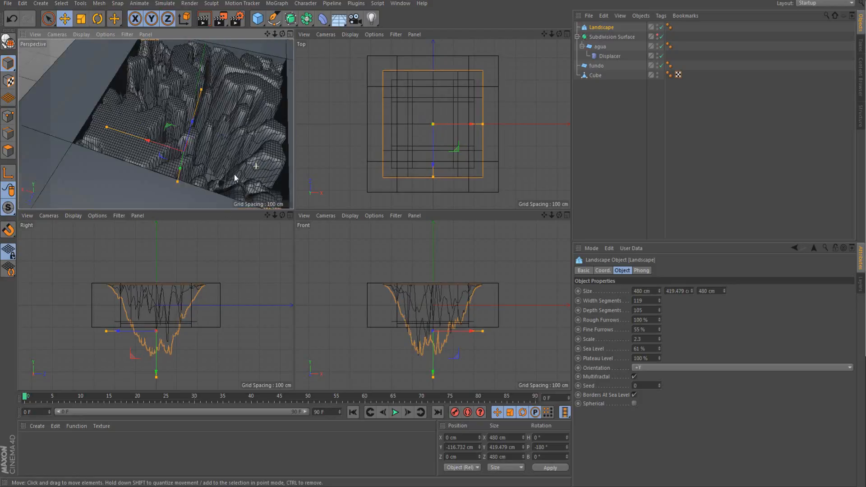
Step: Add a new Subdivision Surface and nest the inverted Landscape inside it to smooth the rocks
click(290, 18)
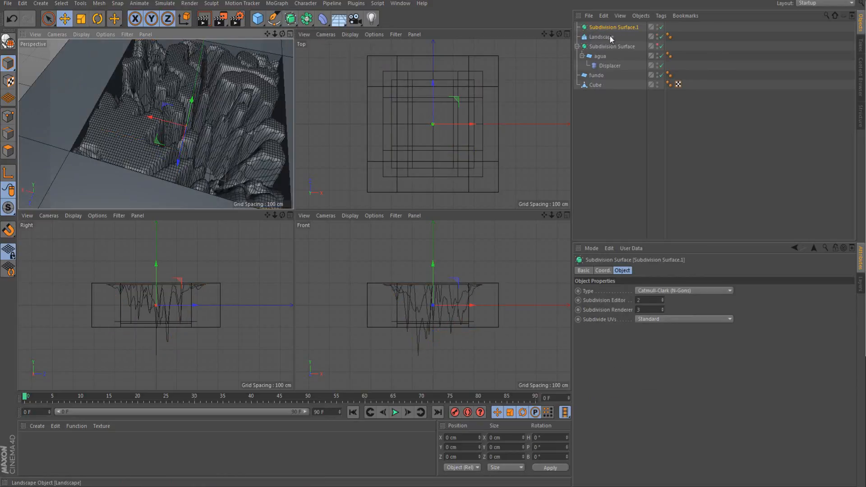
drag(610, 36, 609, 27)
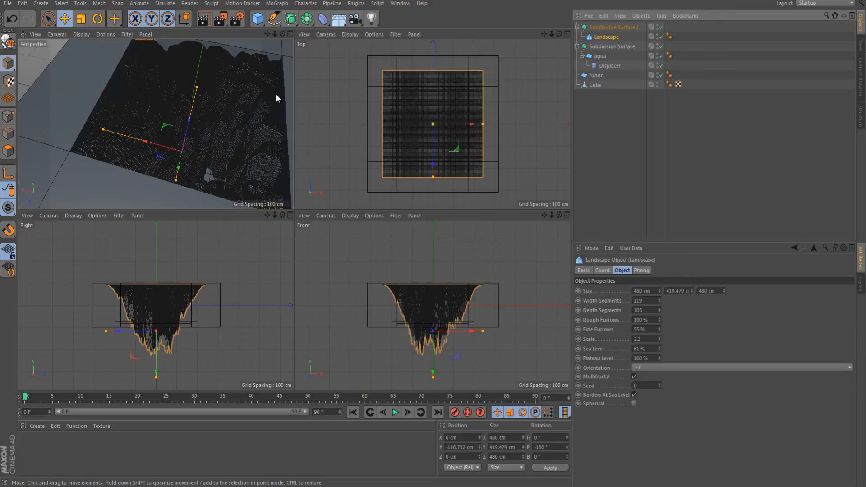
scroll(180, 127, up, 3)
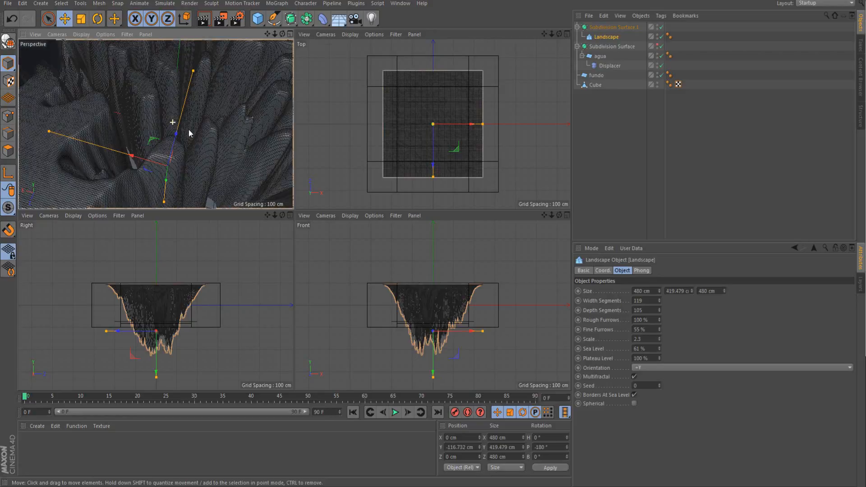
scroll(115, 123, down, 4)
scroll(121, 127, down, 2)
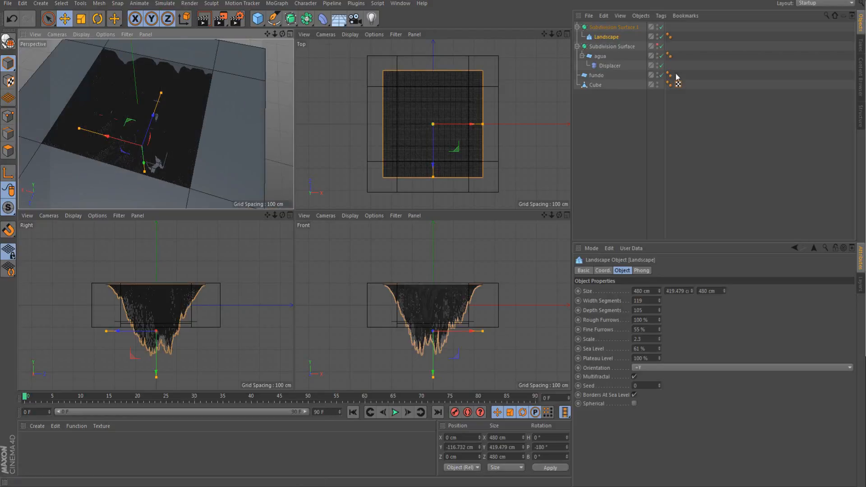
Step: Show the water's Subdivision Surface again and lower the Subdivision Surface holding the Landscape to about Y -28 cm
click(657, 44)
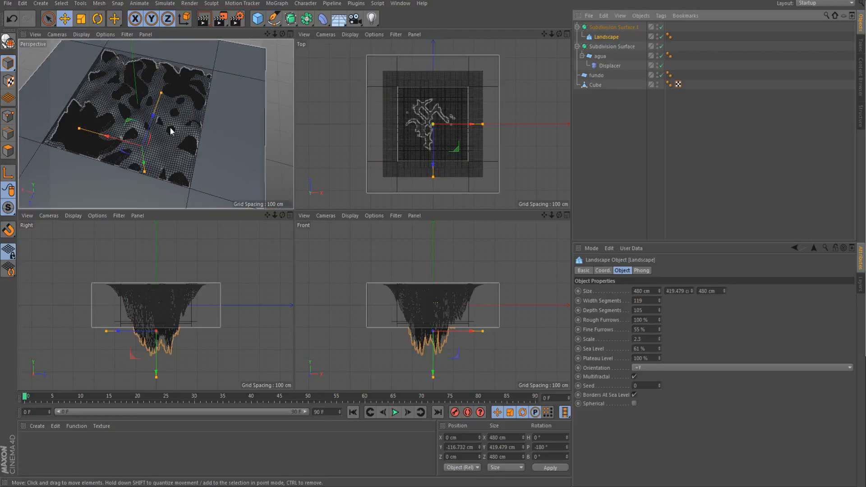
alt+drag(183, 125, 192, 99)
scroll(110, 126, up, 3)
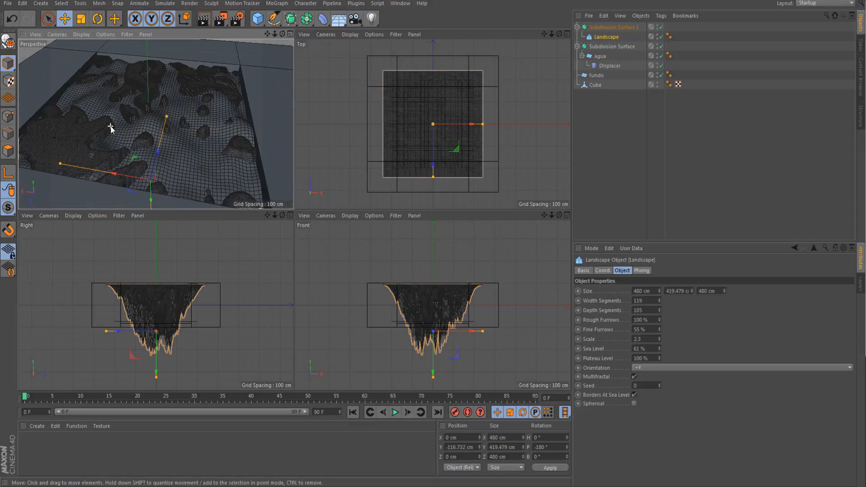
click(91, 137)
drag(151, 122, 151, 133)
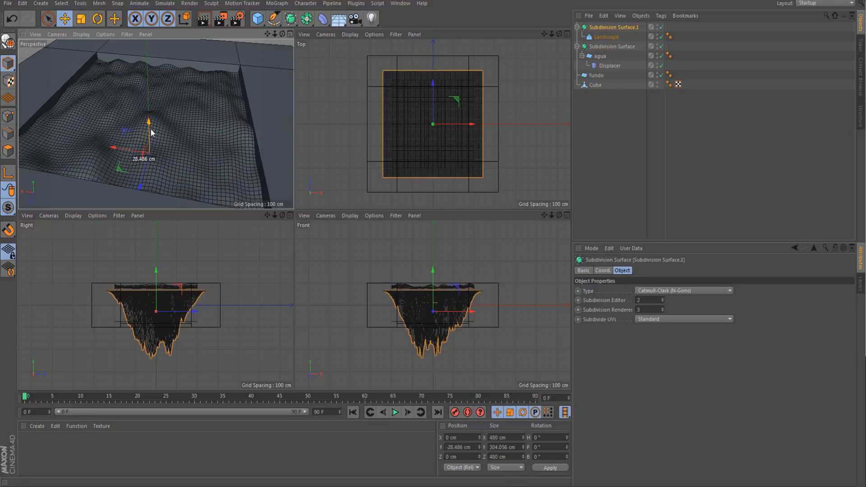
scroll(150, 107, down, 3)
scroll(194, 118, down, 2)
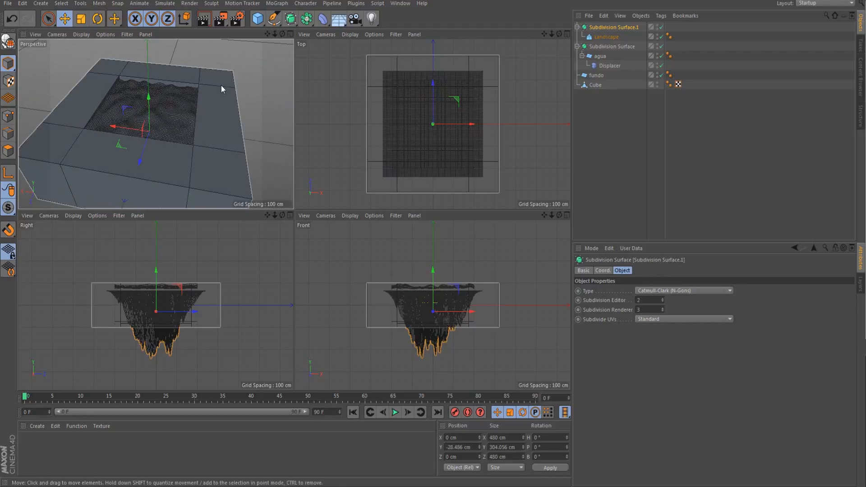
Step: Maximize the perspective view, frame the whole box from one corner, and add a Camera from that view
click(239, 68)
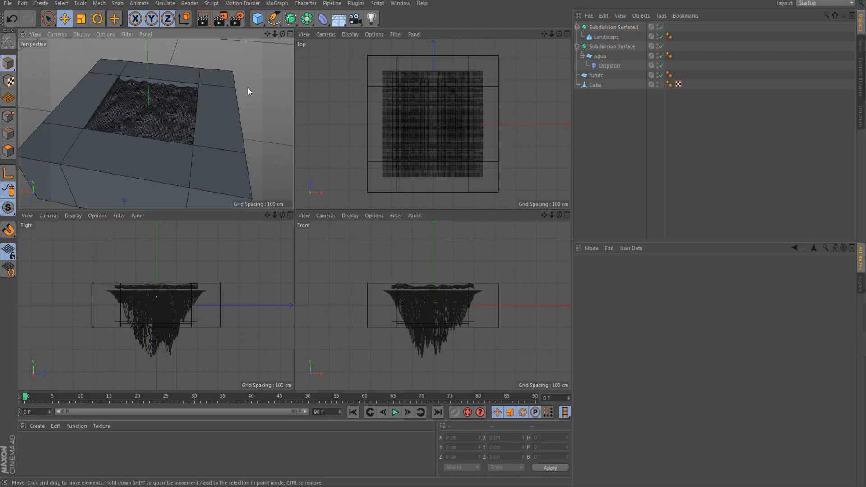
click(291, 35)
scroll(285, 111, down, 5)
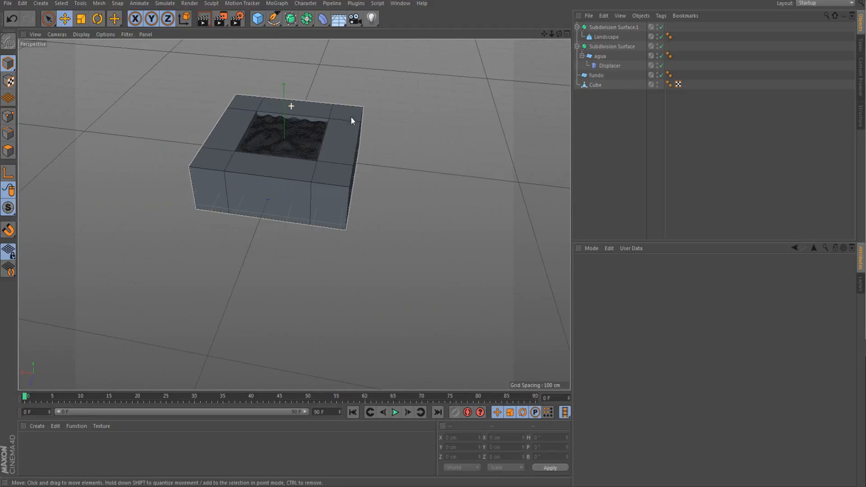
alt+drag(440, 171, 418, 165)
scroll(304, 129, up, 4)
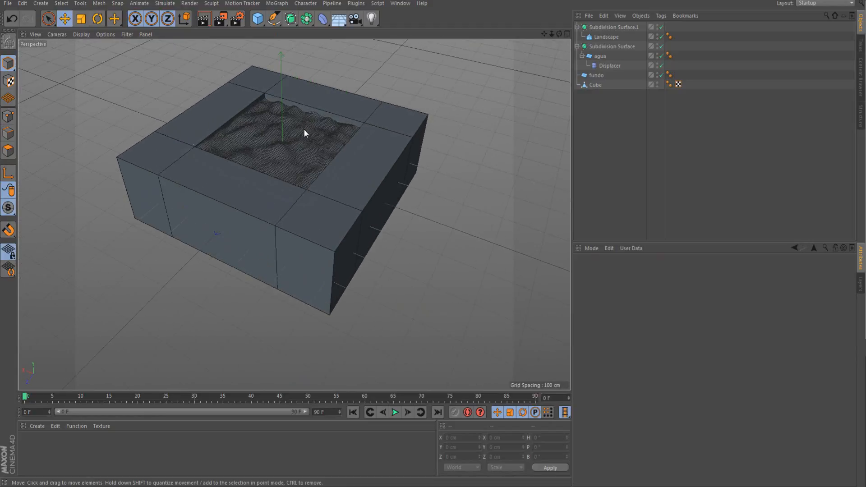
scroll(304, 129, down, 3)
drag(355, 18, 389, 37)
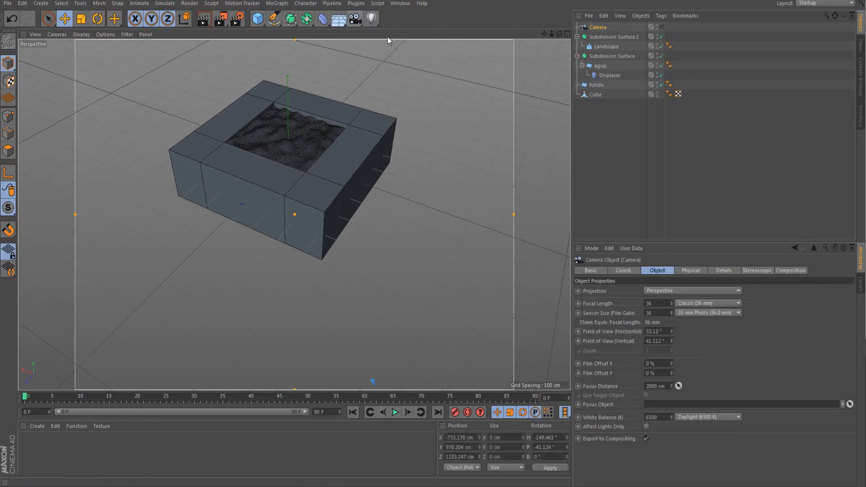
scroll(292, 122, up, 10)
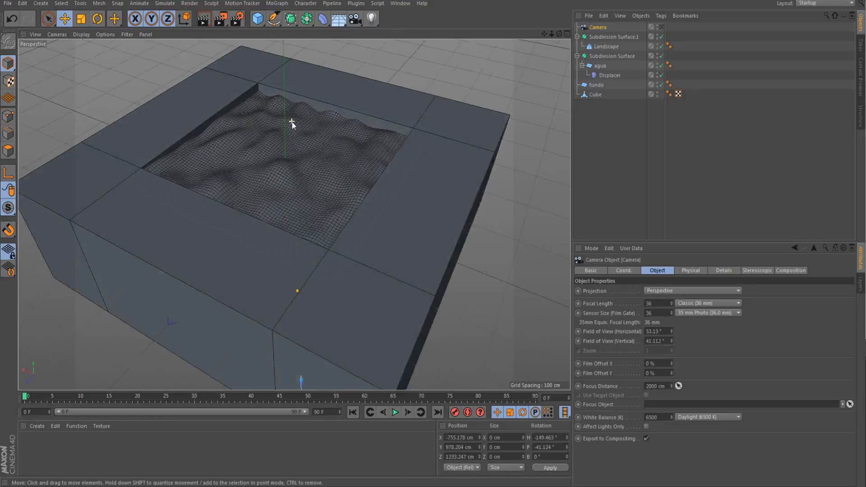
scroll(287, 153, up, 5)
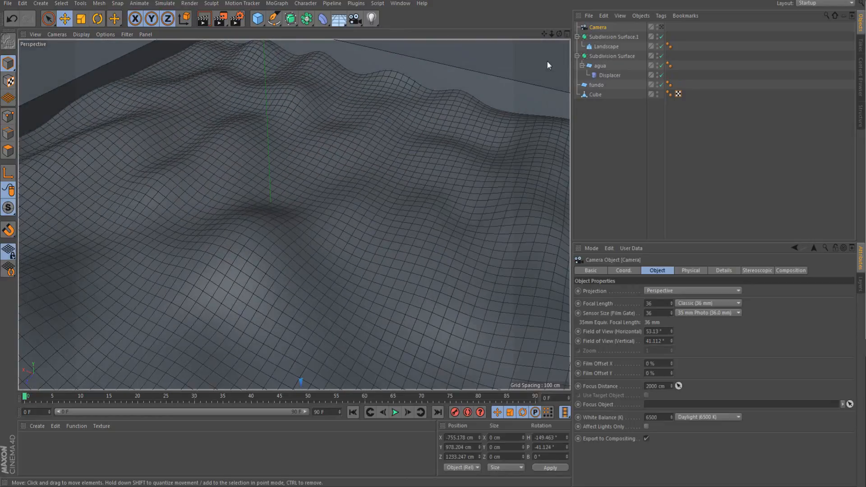
drag(544, 34, 551, 1)
mouse_move(552, 34)
mouse_down()
mouse_move(542, 34)
mouse_move(555, 34)
mouse_up()
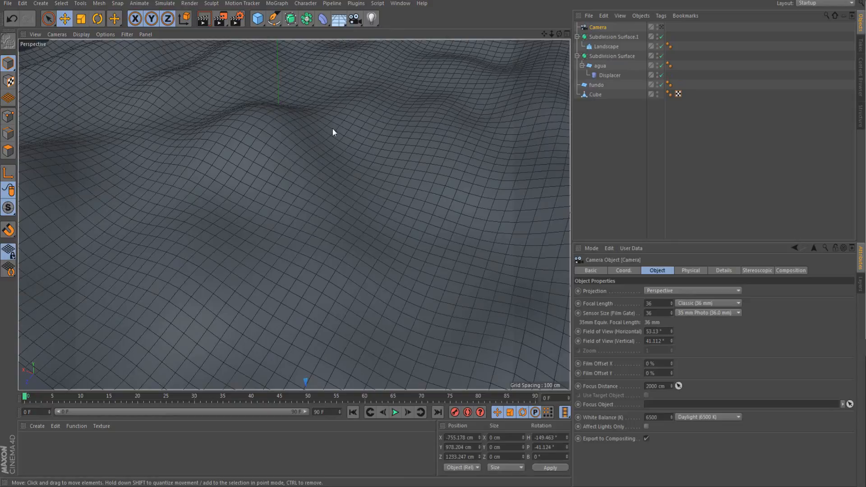
Step: Look through the Camera and place it close above the rippled water, at about X -66, Y 168, Z 103 cm
click(661, 27)
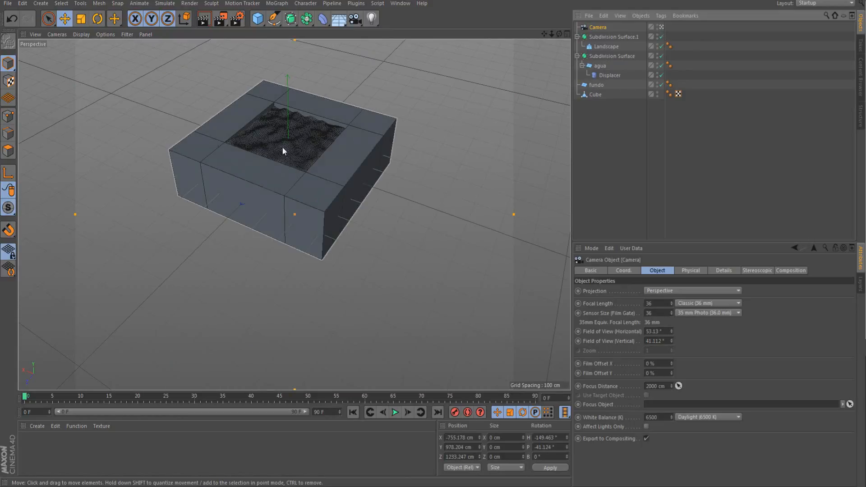
scroll(289, 127, up, 10)
alt+right_drag(294, 161, 289, 216)
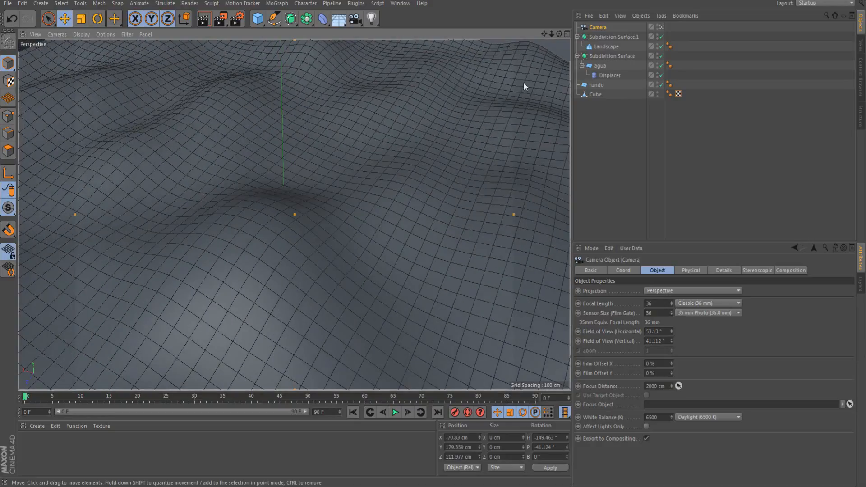
mouse_move(559, 34)
mouse_down()
mouse_move(550, 31)
mouse_move(578, 8)
mouse_move(518, 83)
mouse_move(692, 88)
mouse_move(595, 59)
mouse_move(550, 18)
mouse_move(453, 18)
mouse_move(467, 77)
mouse_move(539, 16)
mouse_move(518, 36)
mouse_move(570, 36)
mouse_move(540, 38)
mouse_move(548, 37)
mouse_up()
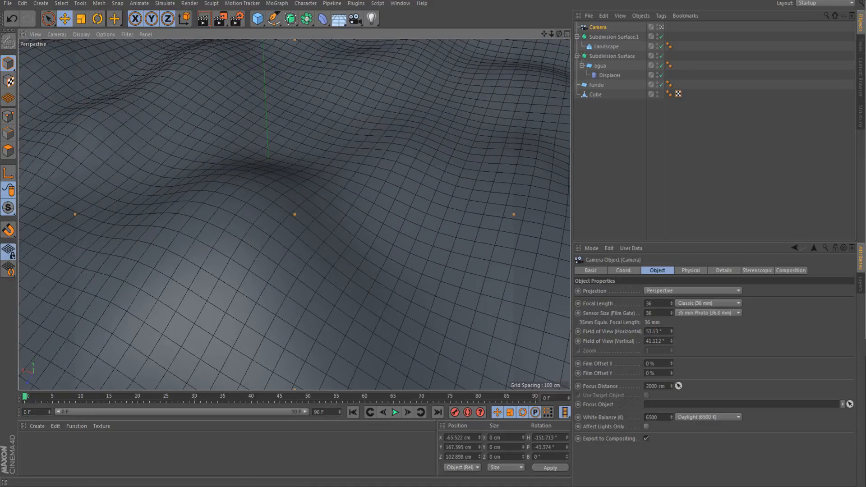
right_click(594, 26)
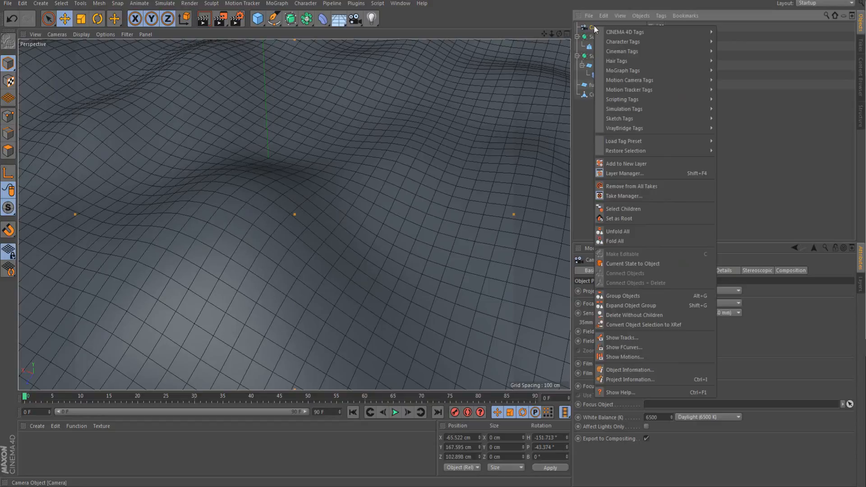
click(594, 25)
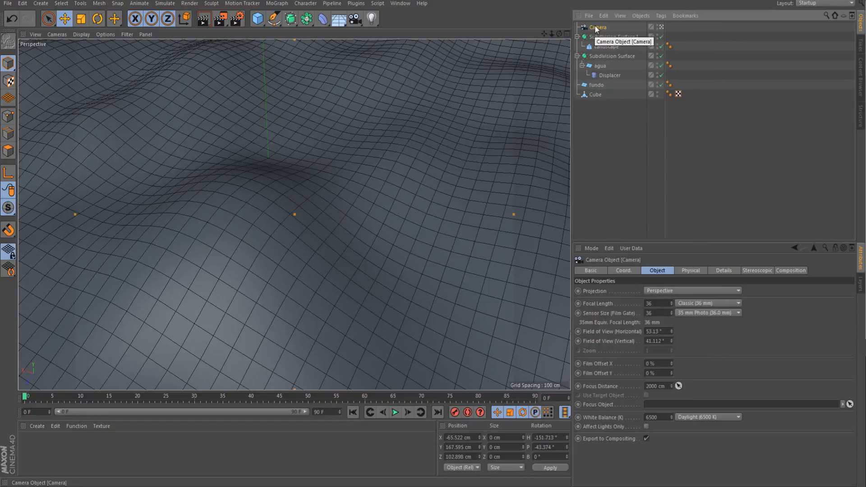
Step: Open the render settings and look through the screen output size presets
click(237, 19)
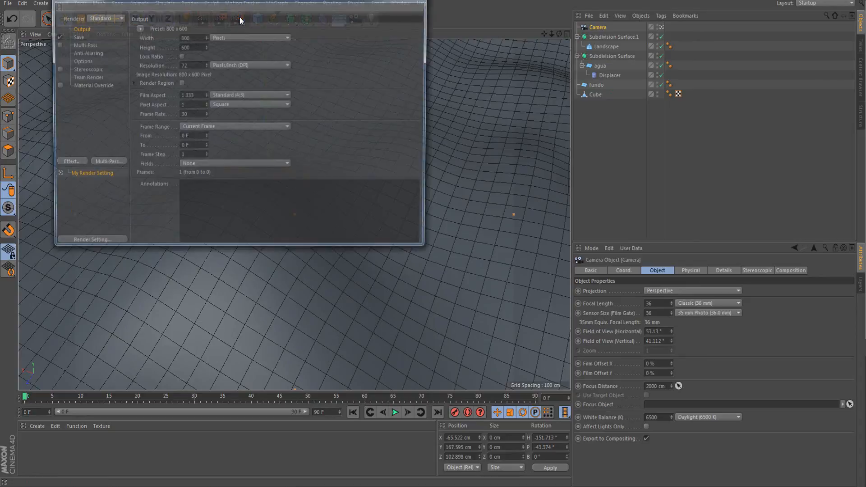
click(140, 25)
mouse_move(160, 37)
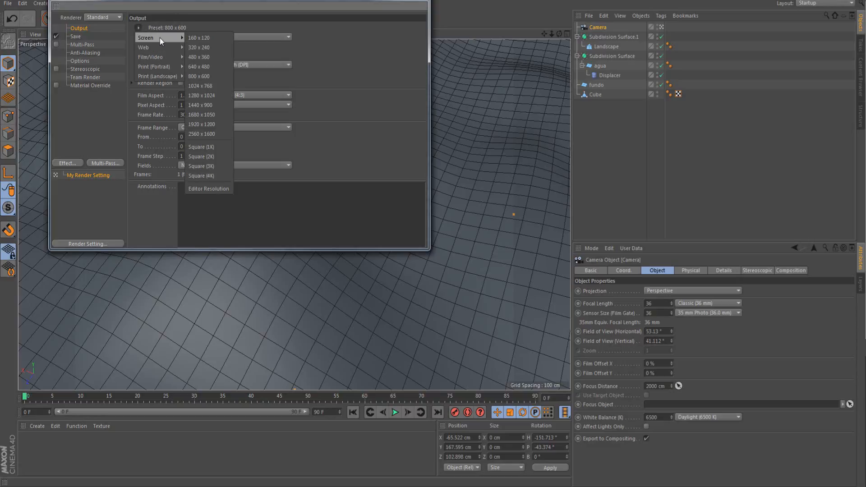
click(233, 13)
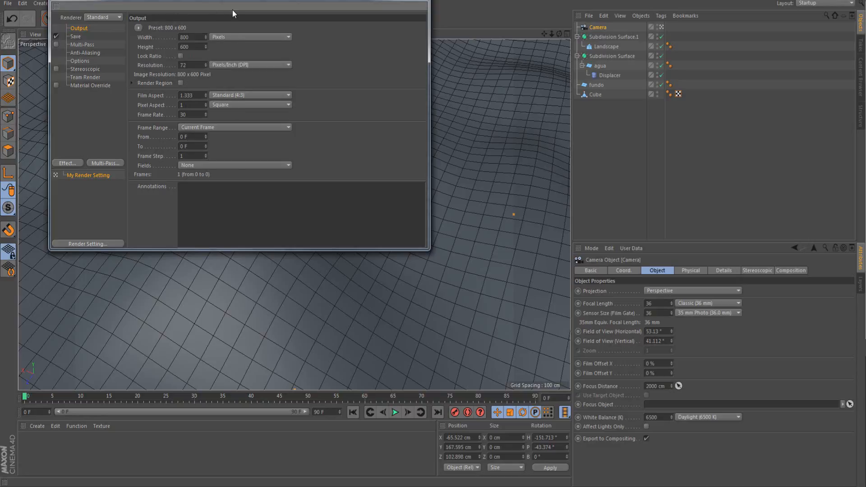
click(139, 28)
mouse_move(156, 35)
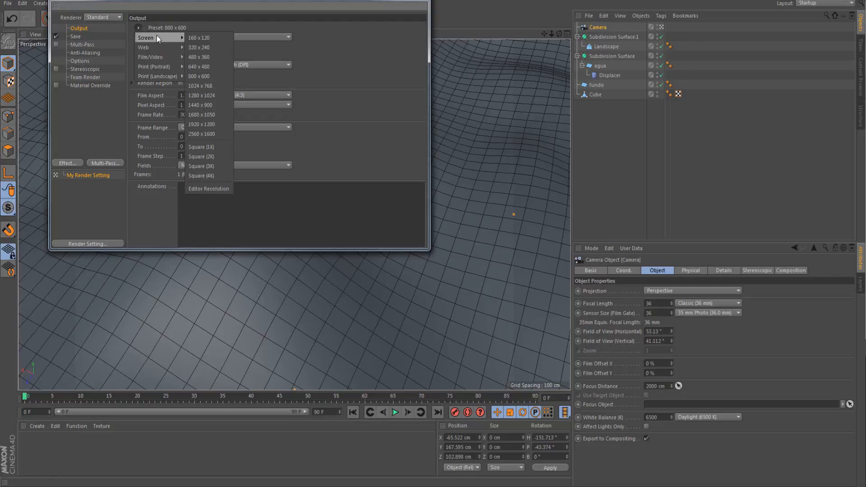
click(287, 15)
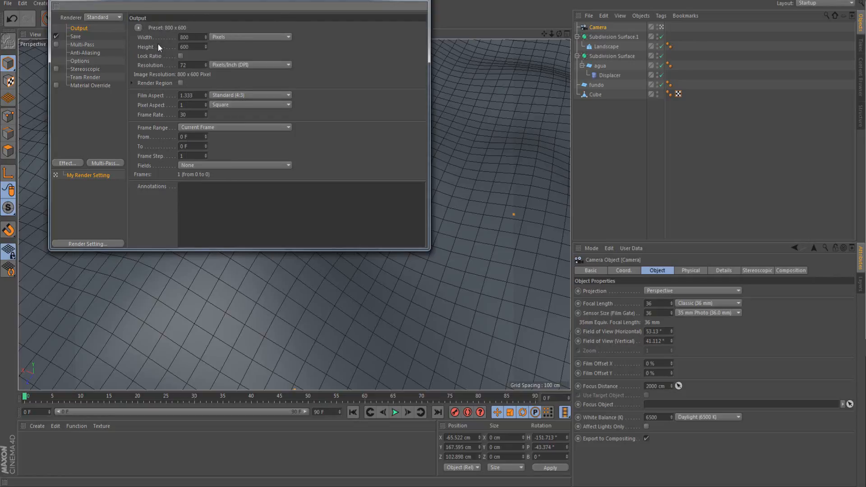
Step: Switch the renderer to VrayBridge and turn on its caustics
click(96, 17)
click(109, 76)
click(86, 94)
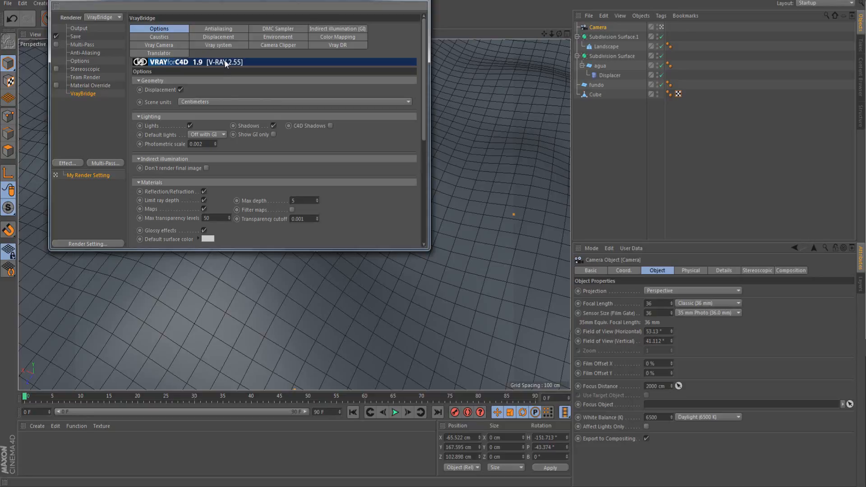
click(159, 37)
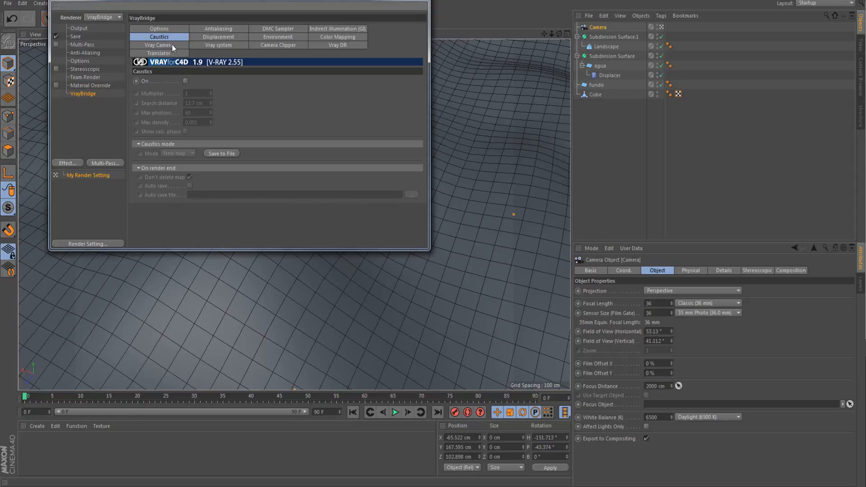
click(186, 81)
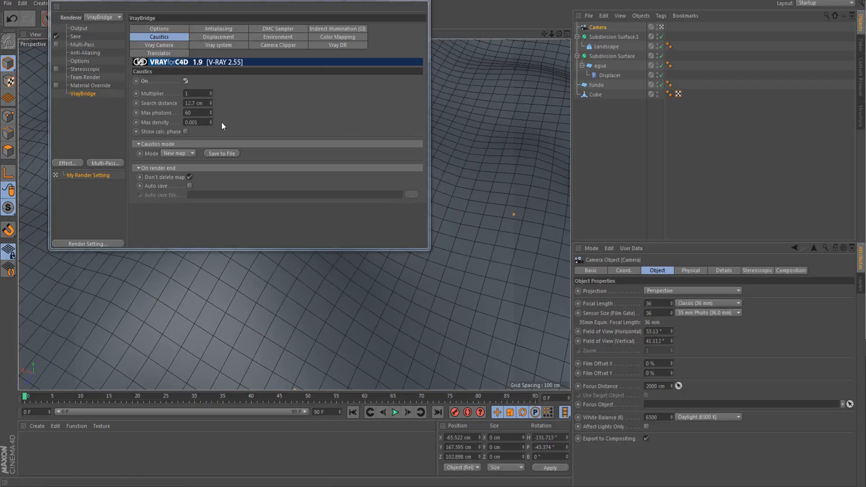
Step: Set the Adaptive DMC antialiasing max subdivision to 4 and turn on indirect illumination (GI)
click(219, 29)
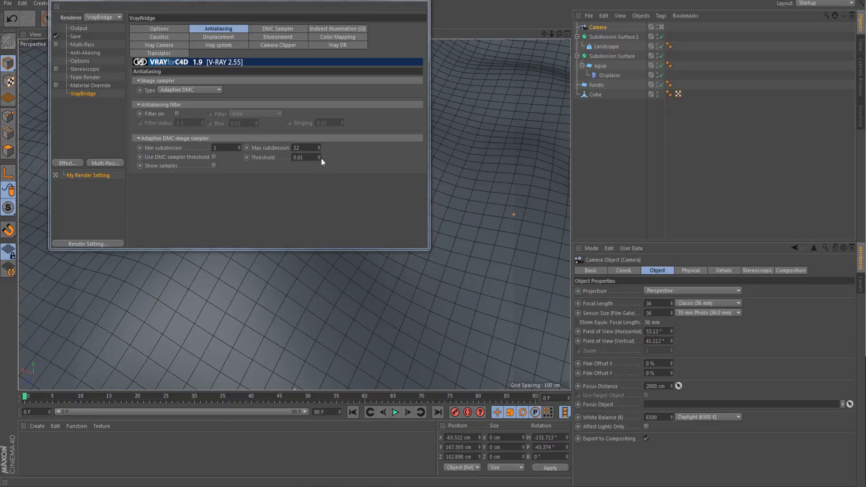
click(295, 148)
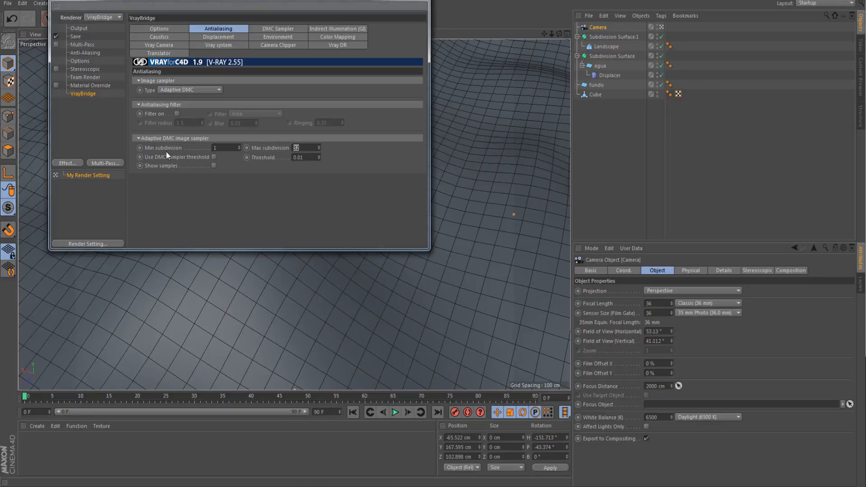
text(4)
click(285, 30)
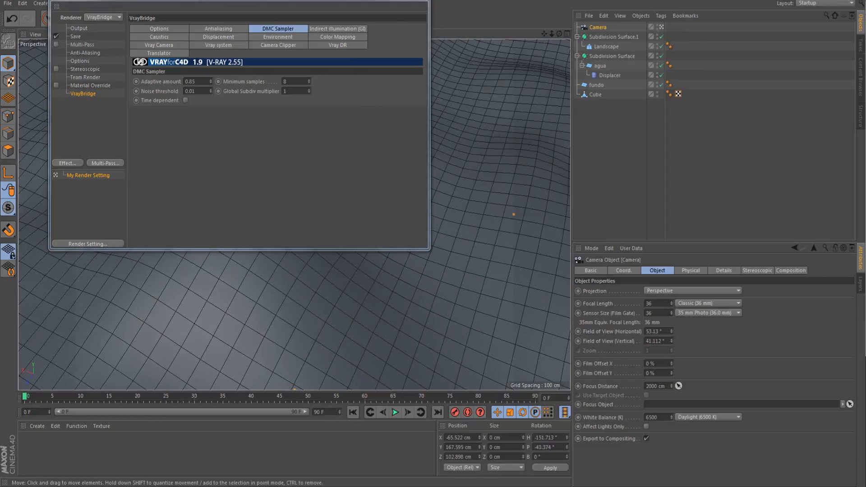
click(364, 28)
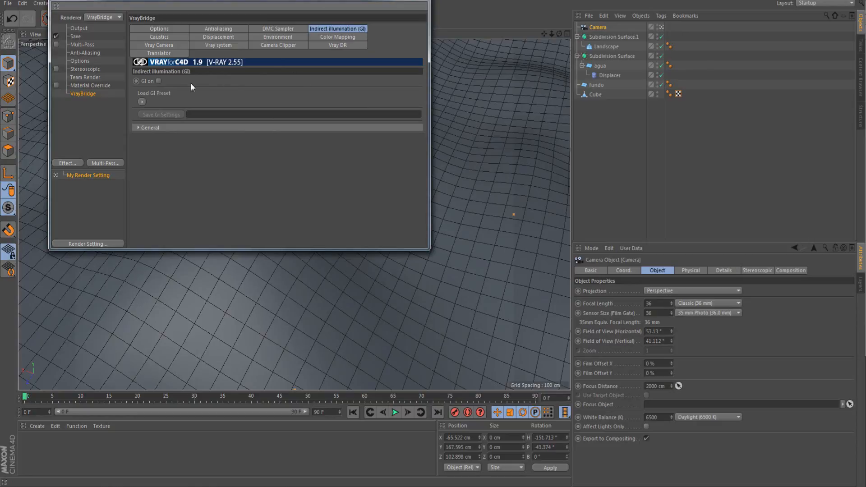
click(159, 81)
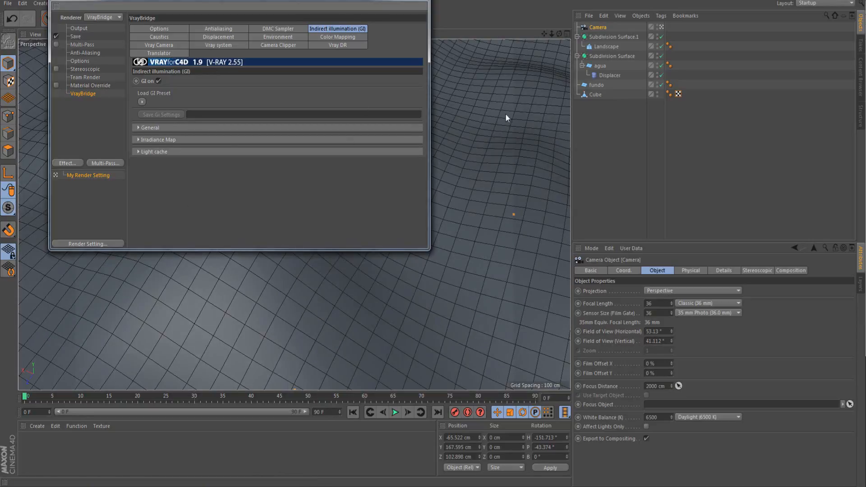
Step: Look through the loadable V-Ray render presets and the save option for My Render Setting, and close the render settings
right_click(94, 172)
right_click(75, 172)
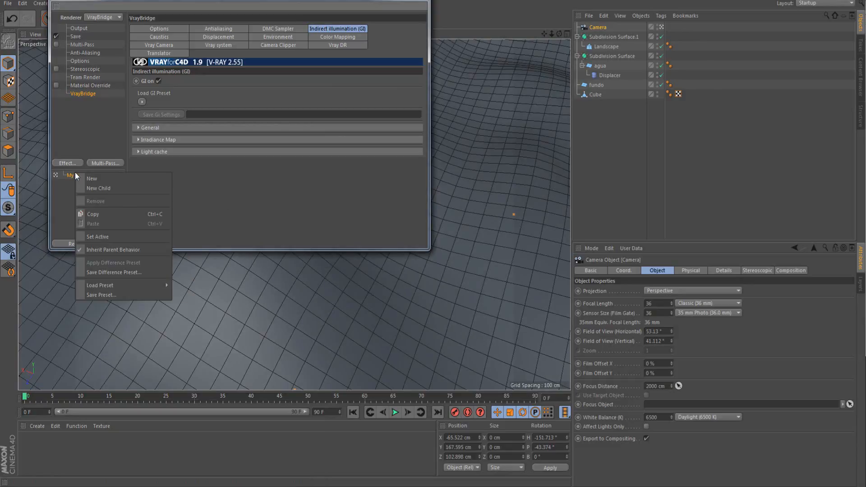
click(63, 183)
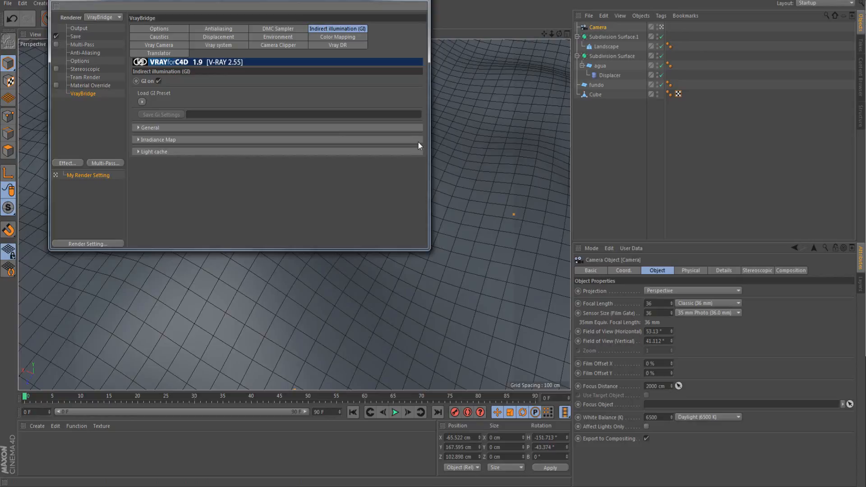
click(114, 18)
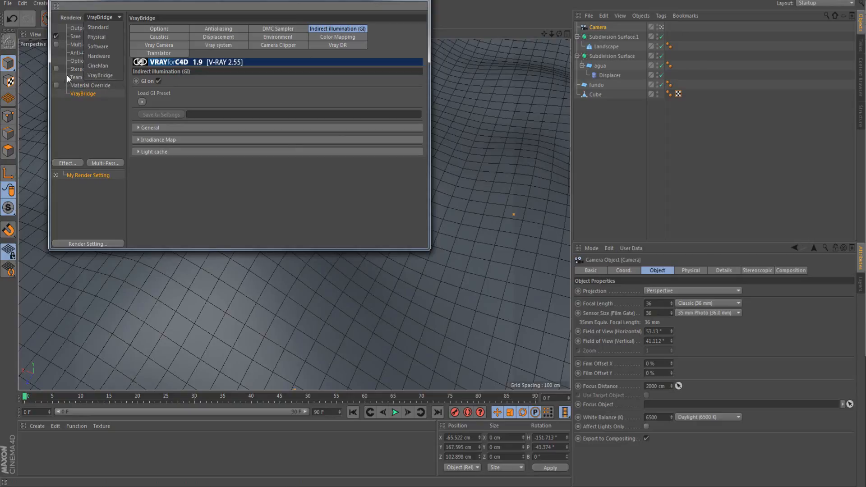
click(101, 134)
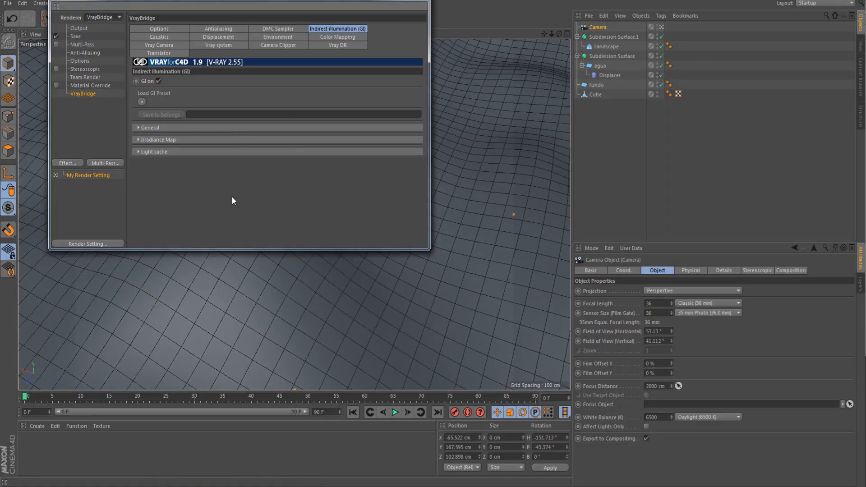
right_click(102, 176)
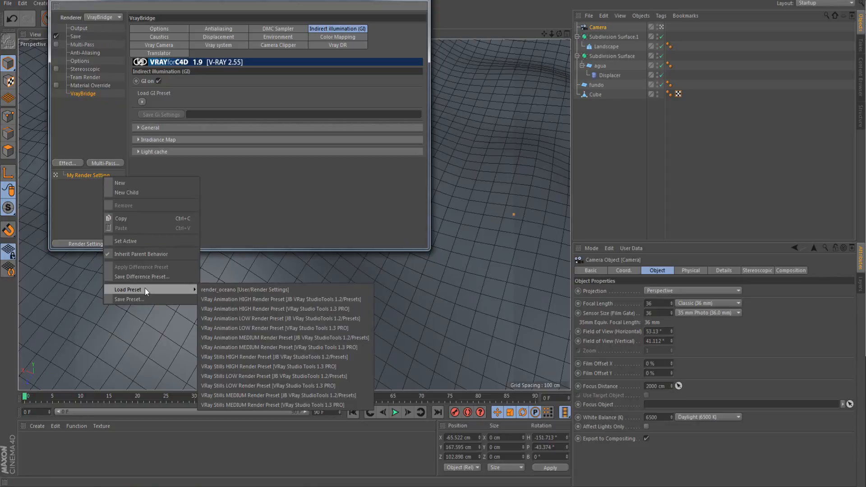
click(138, 299)
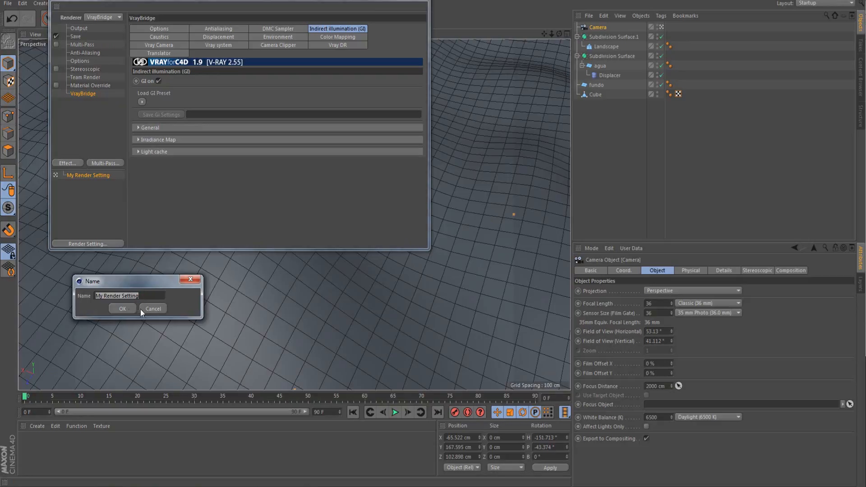
click(142, 309)
right_click(93, 174)
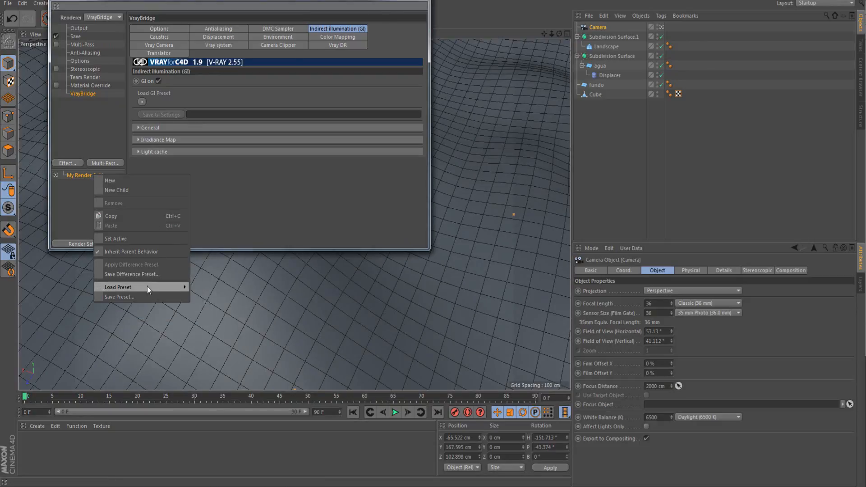
mouse_move(147, 287)
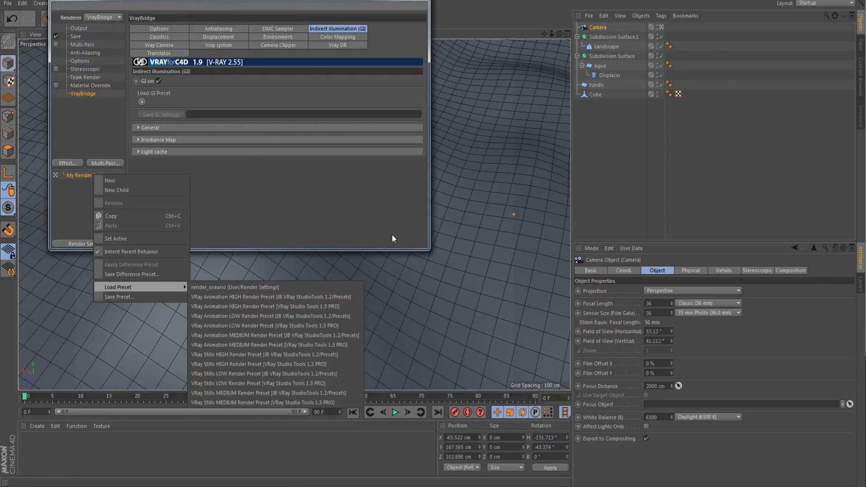
click(250, 215)
right_click(108, 175)
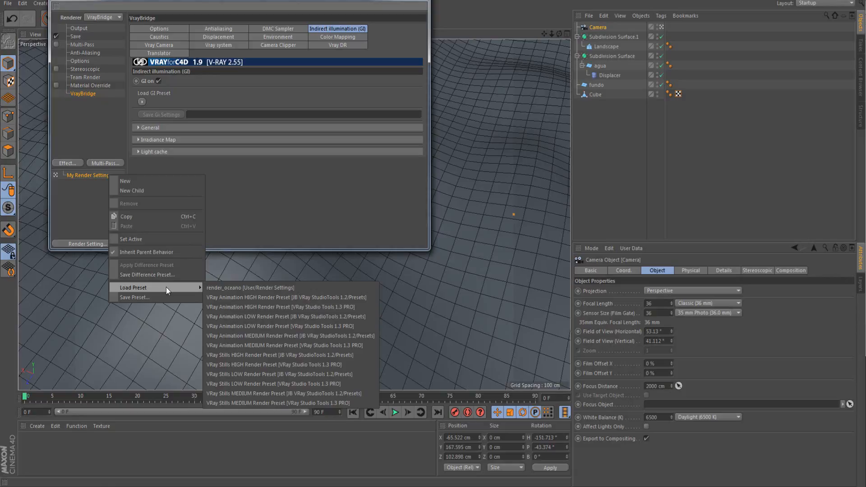
click(280, 213)
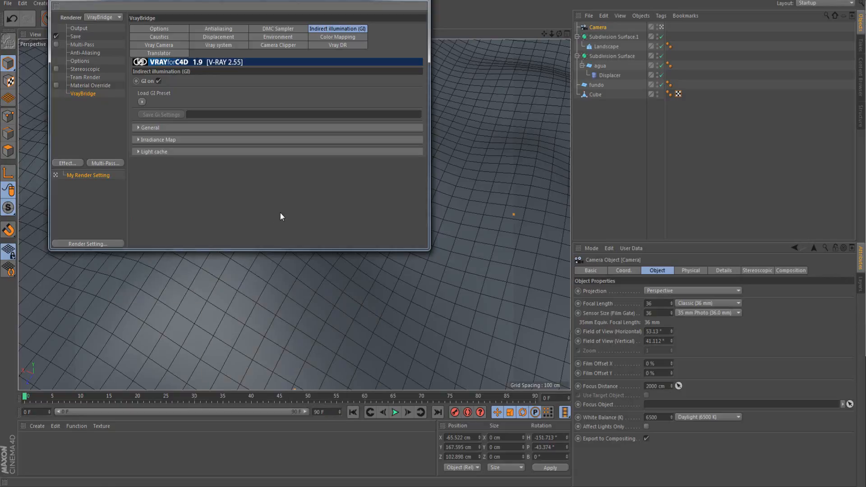
click(418, 1)
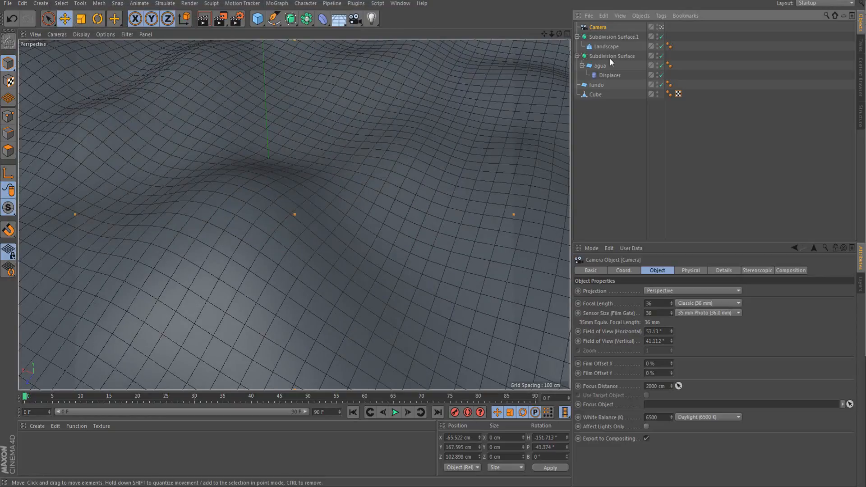
Step: Add a VrayPhysicalCamera tag to the Camera
right_click(598, 29)
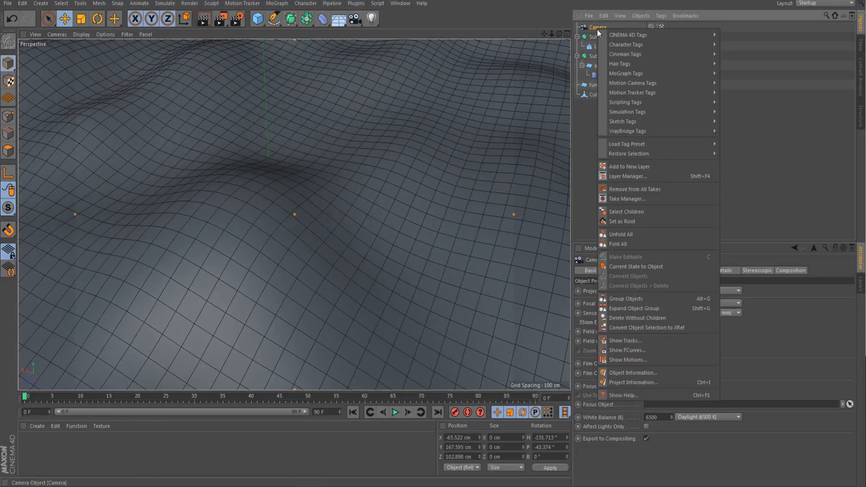
mouse_move(639, 132)
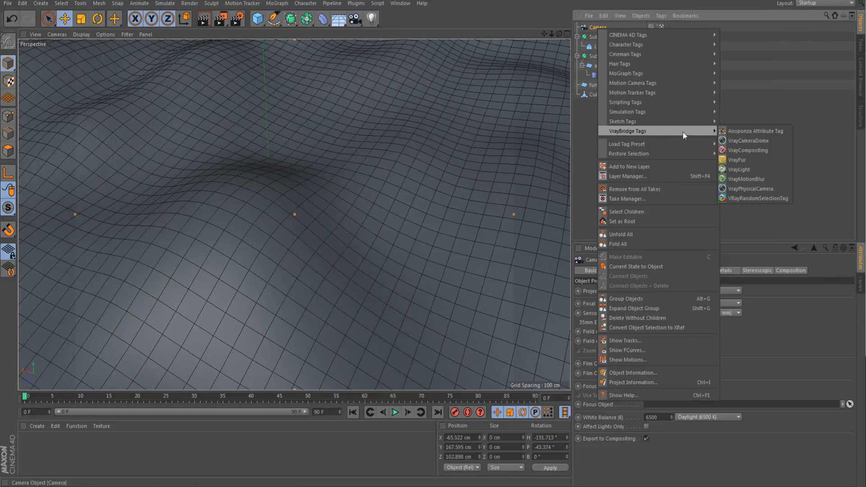
click(581, 126)
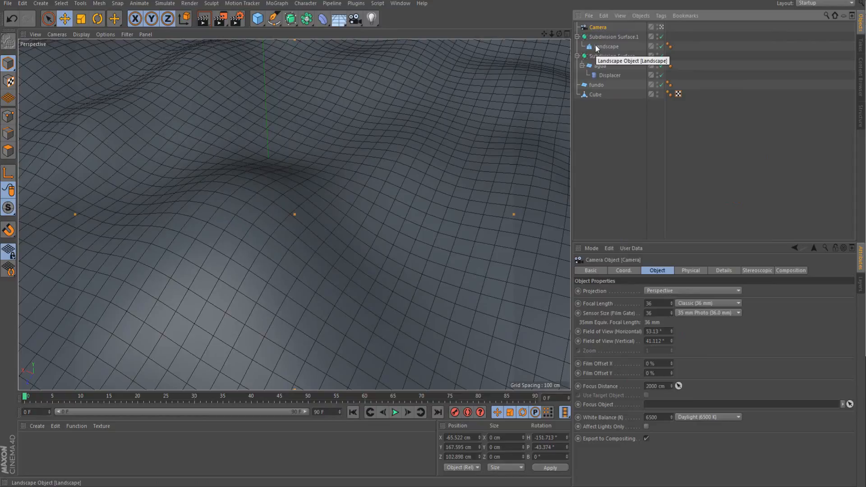
right_click(592, 28)
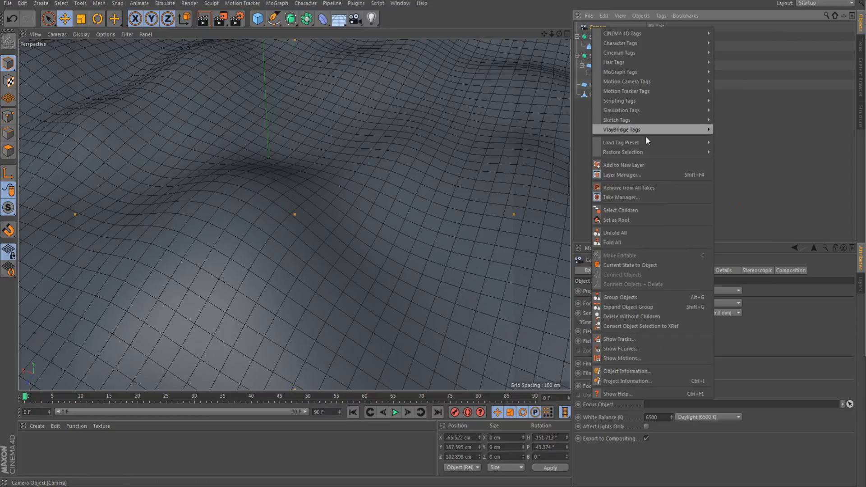
mouse_move(612, 131)
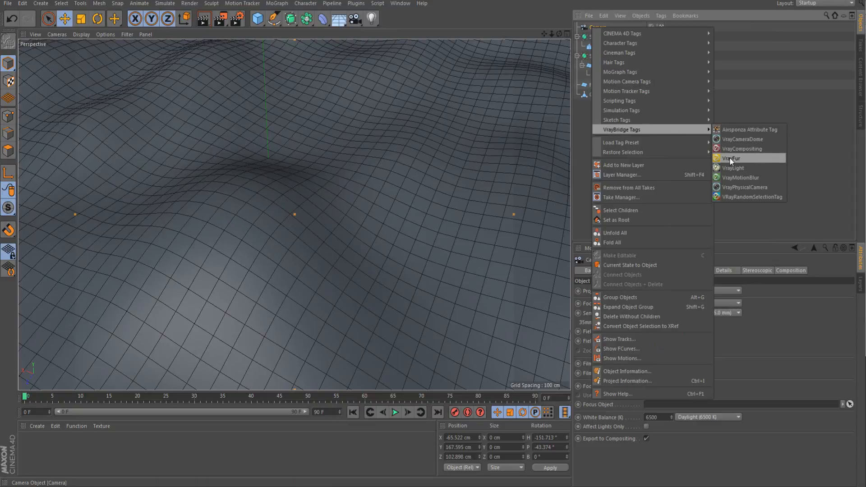
click(742, 187)
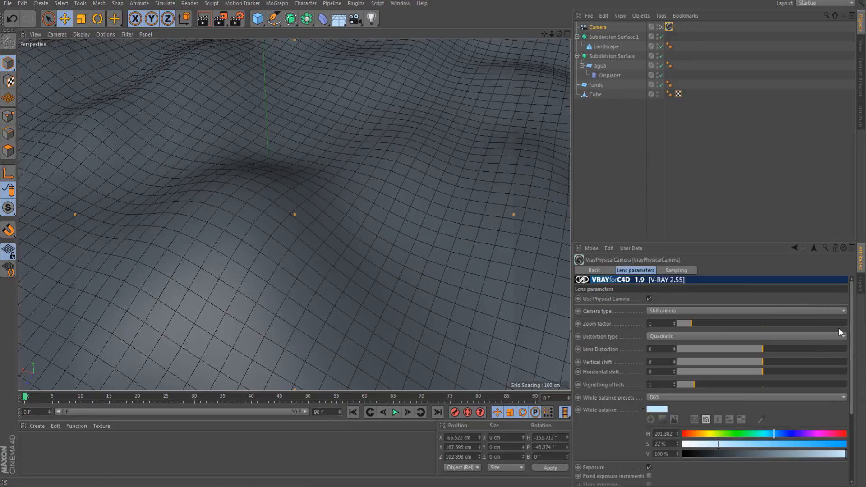
Step: Set the physical camera's white balance preset to Neutral
mouse_move(851, 328)
mouse_down()
mouse_move(852, 355)
mouse_move(852, 327)
mouse_up()
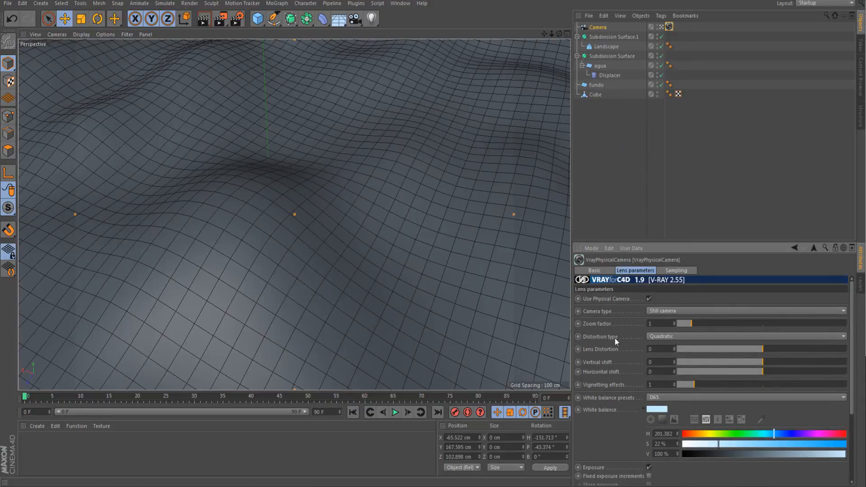
click(659, 397)
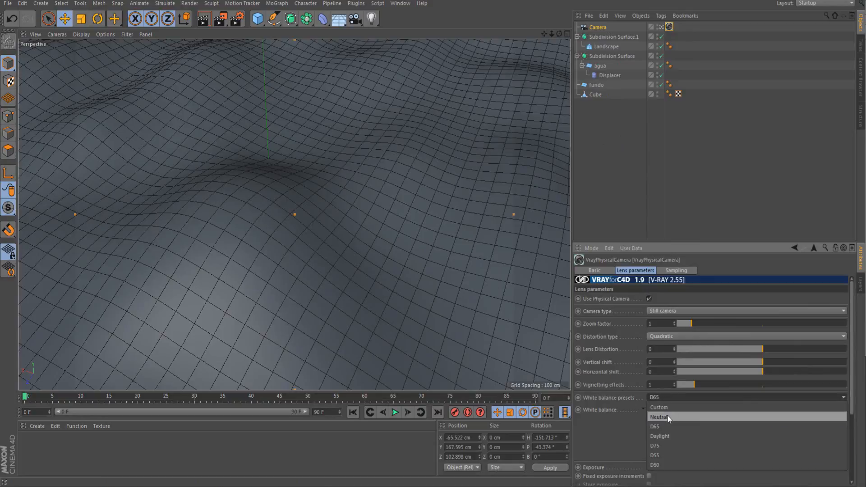
click(745, 408)
mouse_move(852, 366)
mouse_down()
mouse_move(853, 433)
mouse_move(852, 371)
mouse_up()
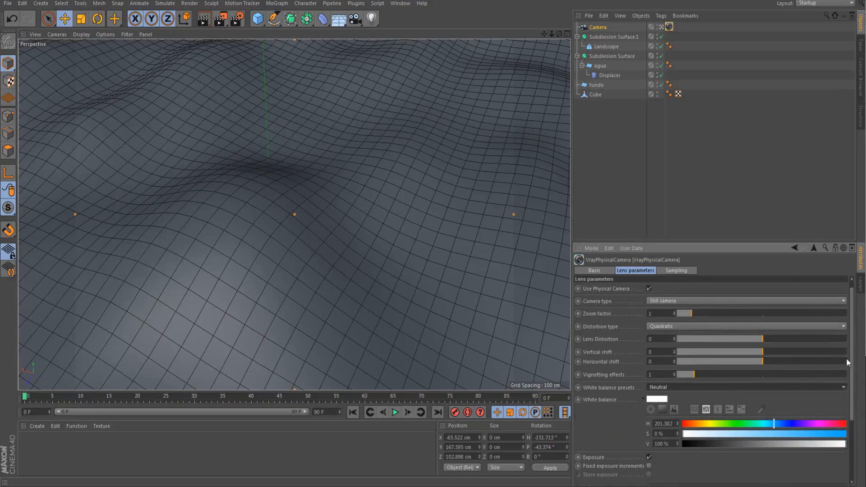
scroll(429, 118, down, 3)
Step: Leave the camera view, frame the whole box from outside, and add an Infinite light to the scene
click(661, 28)
scroll(289, 160, down, 5)
scroll(305, 172, down, 5)
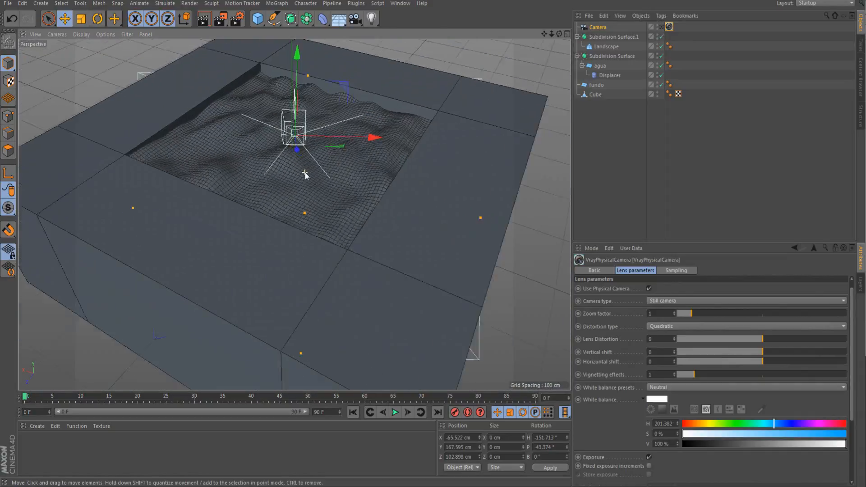
alt+drag(435, 150, 453, 70)
scroll(318, 191, down, 5)
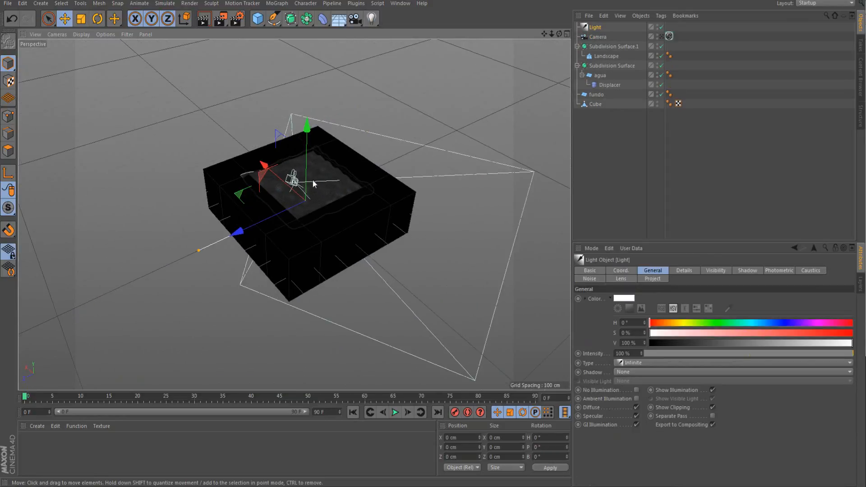
Step: Raise the light straight above the box to about Y 385 cm, undoing the first freehand move
drag(313, 155, 300, 87)
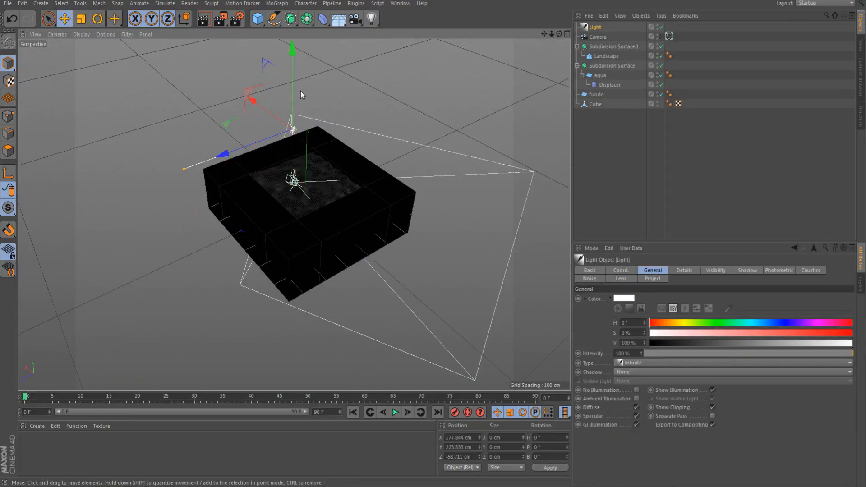
key(ctrl+z)
drag(306, 131, 304, 45)
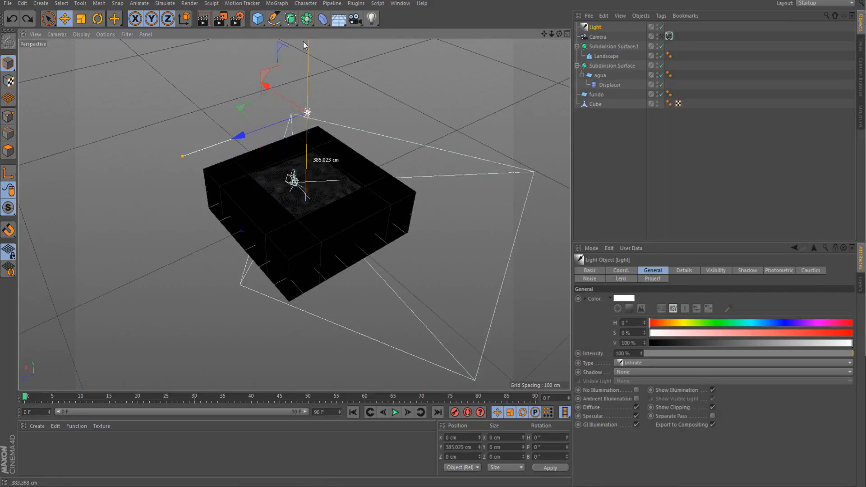
Step: Rotate the light to shine down into the pool, at about H -149°, P -60°, B 2°
alt+drag(416, 124, 319, 72)
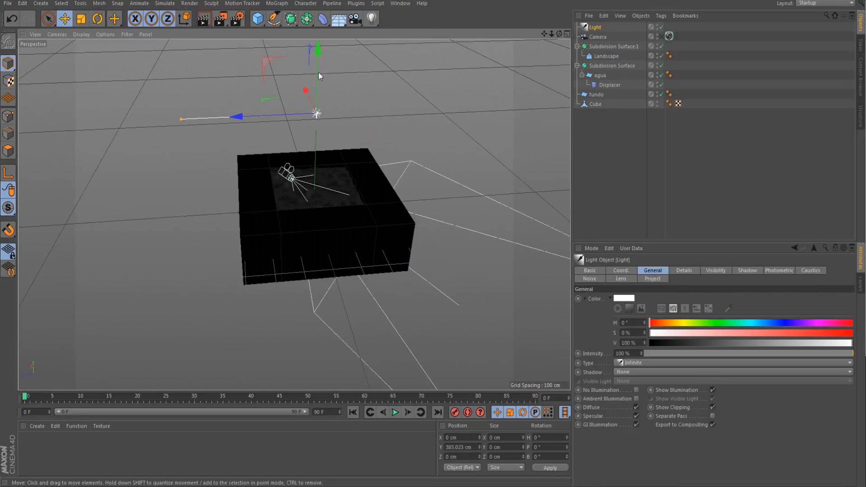
key(r)
drag(309, 137, 361, 52)
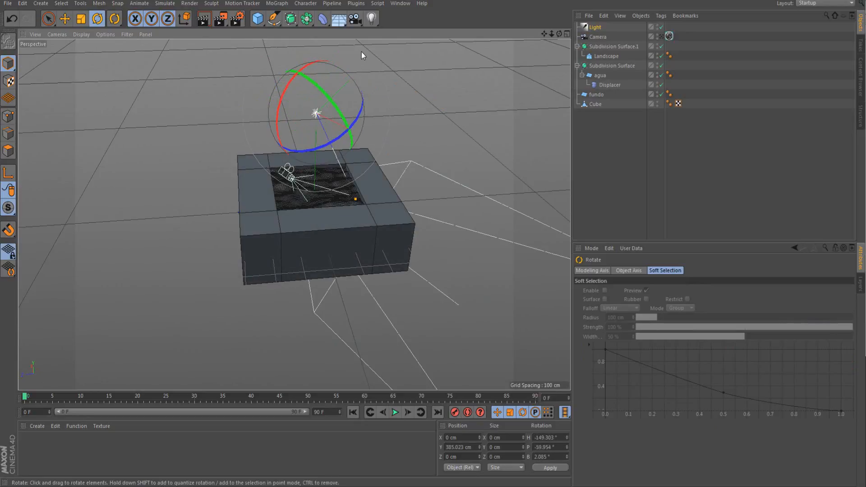
Step: Move the light up and back behind the camera, to about X -158, Y 637, Z 221 cm
click(65, 18)
drag(323, 137, 313, 114)
drag(347, 66, 318, 83)
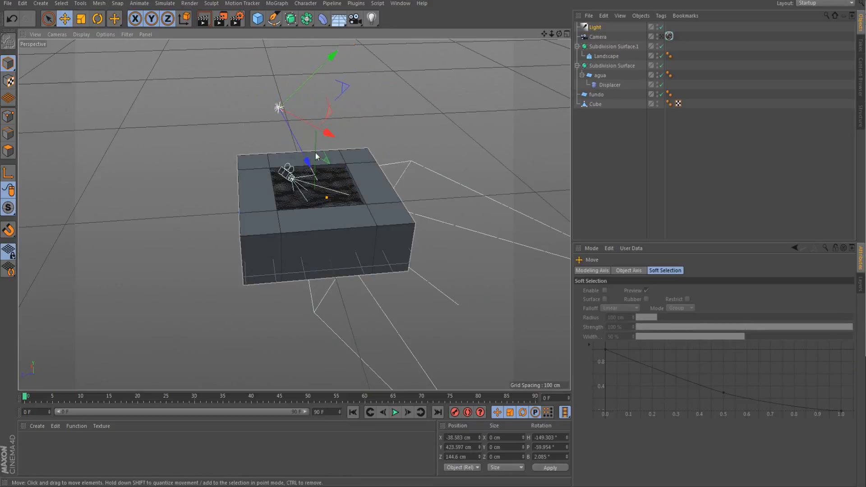
drag(308, 163, 302, 151)
alt+drag(380, 174, 345, 219)
drag(296, 208, 302, 236)
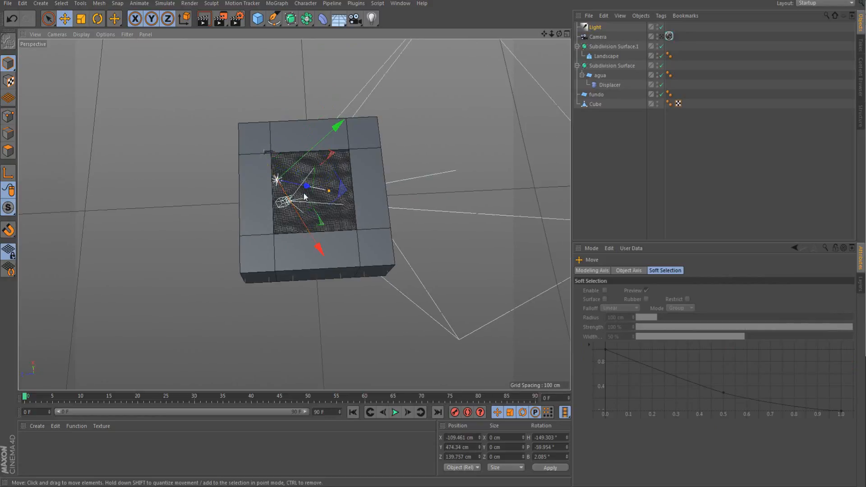
drag(306, 186, 277, 180)
alt+drag(332, 195, 292, 113)
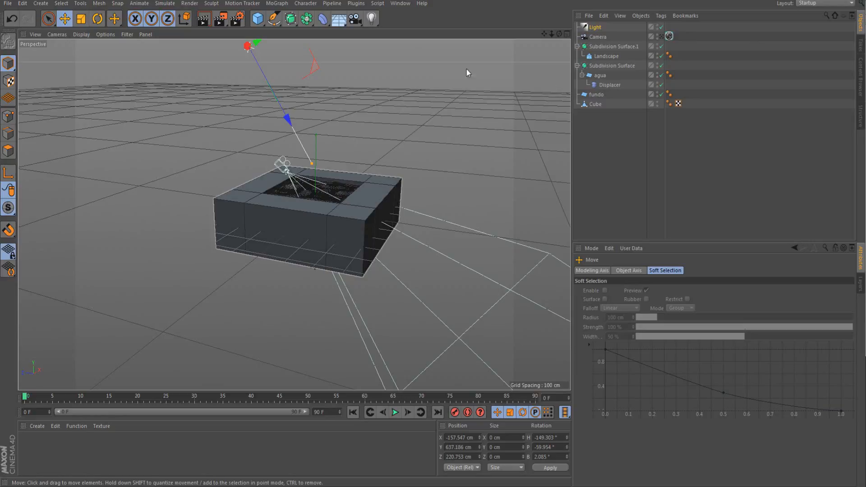
Step: Add a VrayLight tag to the light and enable its shadows
right_click(595, 36)
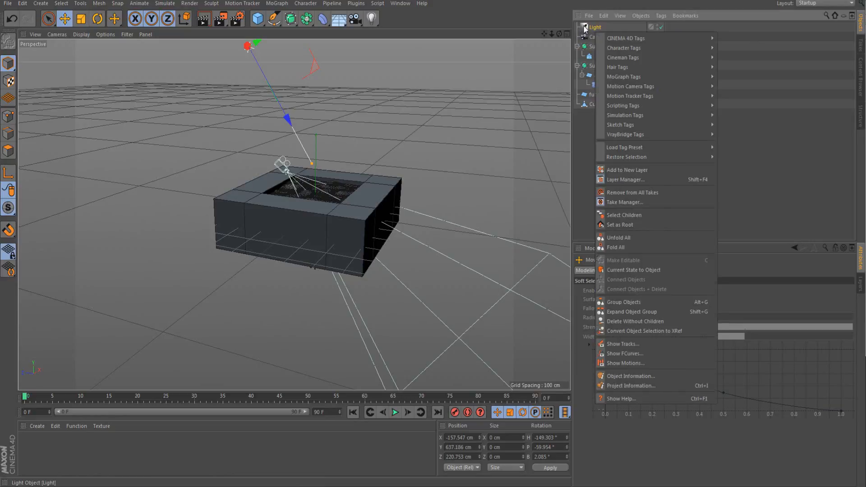
click(587, 27)
right_click(587, 26)
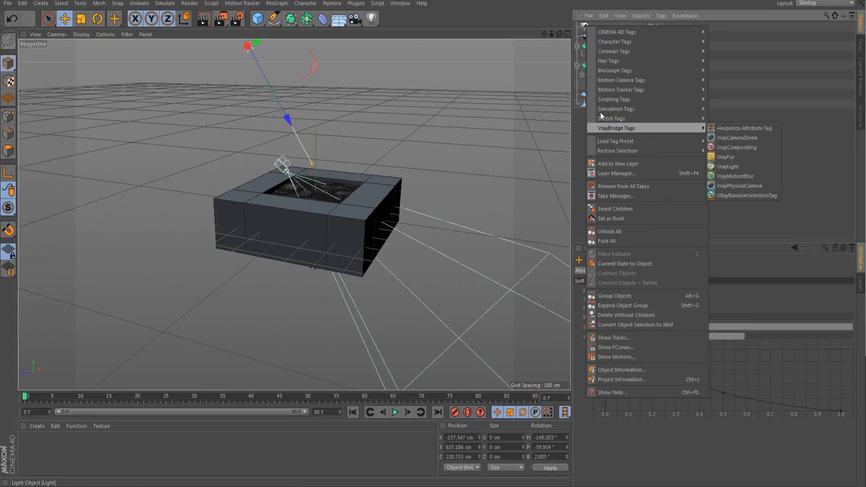
click(582, 30)
right_click(582, 30)
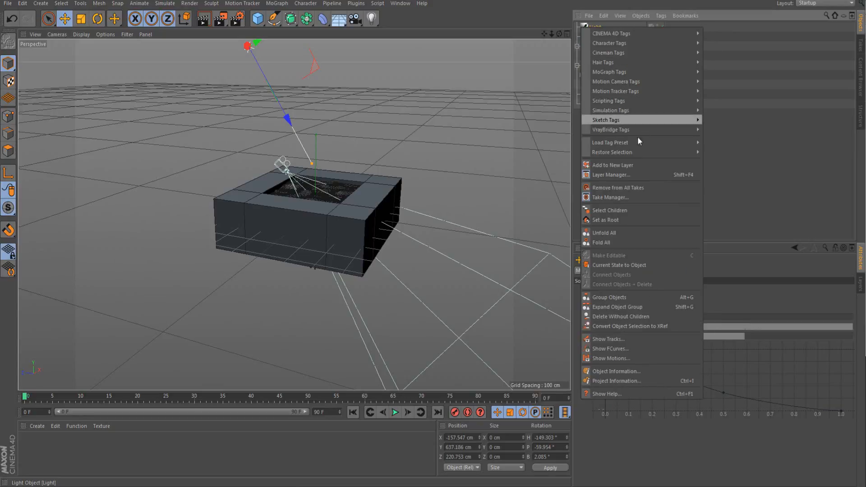
mouse_move(659, 131)
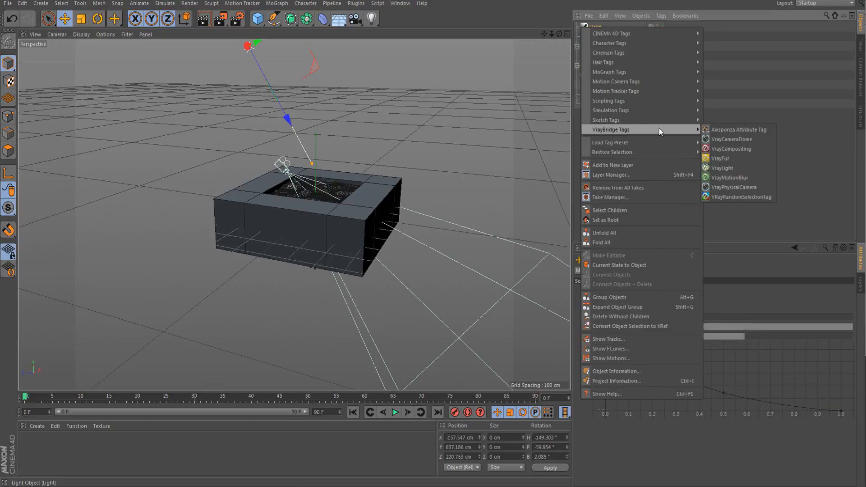
click(738, 169)
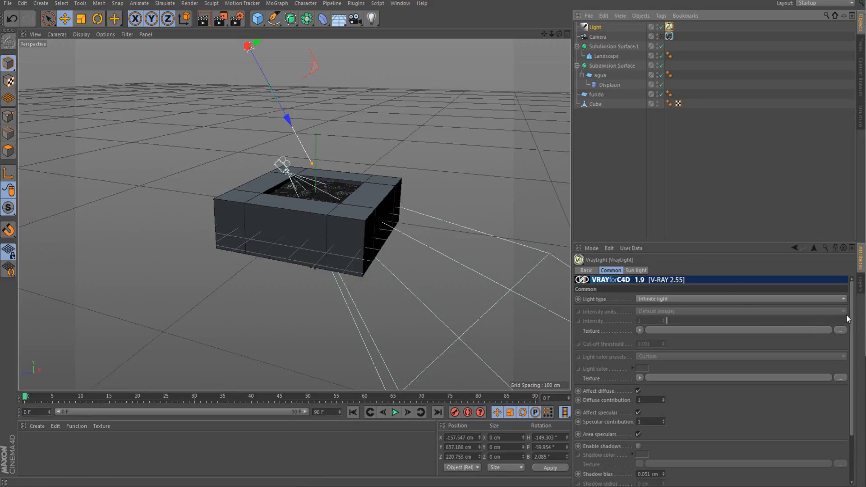
drag(851, 320, 851, 367)
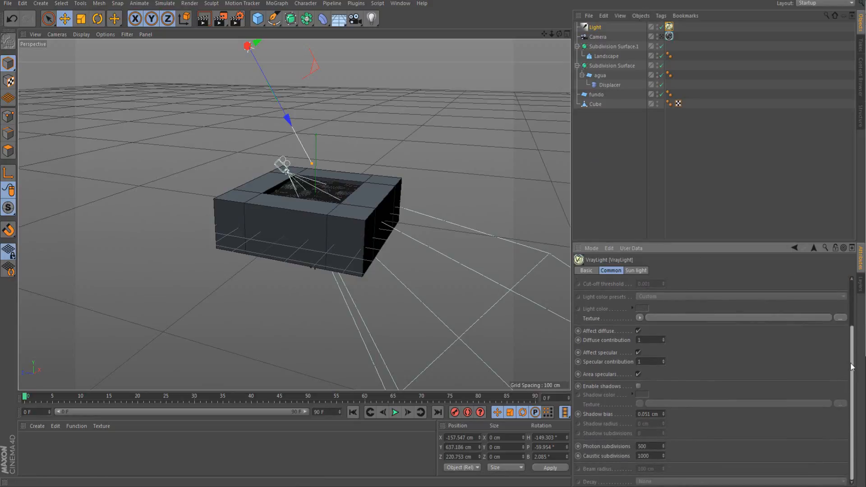
click(638, 386)
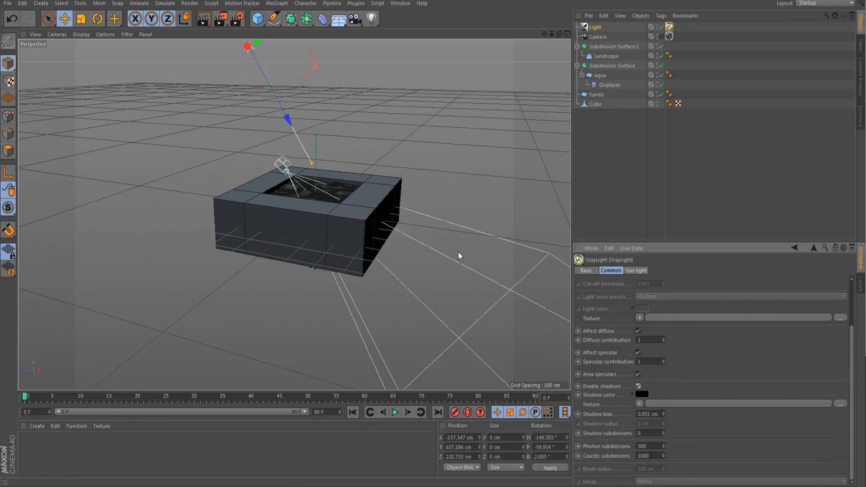
Step: Collapse both Subdivision Surface groups and move the Light and Camera together to the end of the object list, below the Cube
click(408, 163)
scroll(408, 163, down, 2)
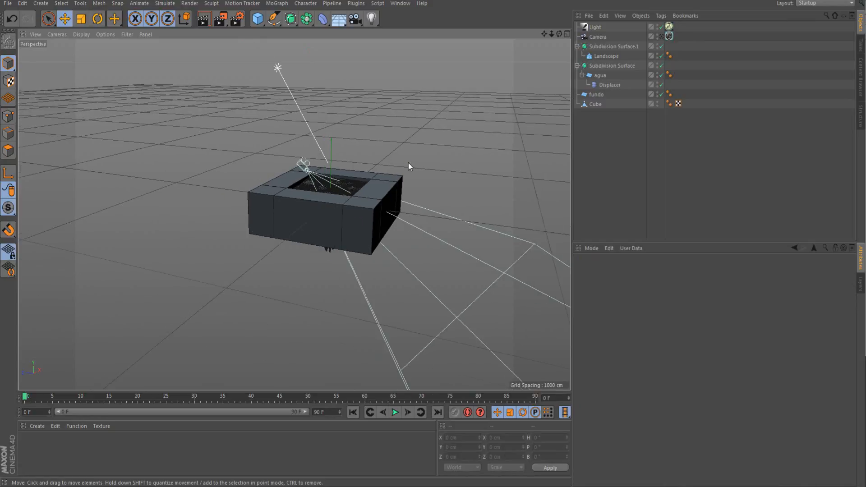
scroll(408, 163, up, 2)
alt+drag(316, 150, 336, 175)
alt+right_drag(291, 162, 320, 183)
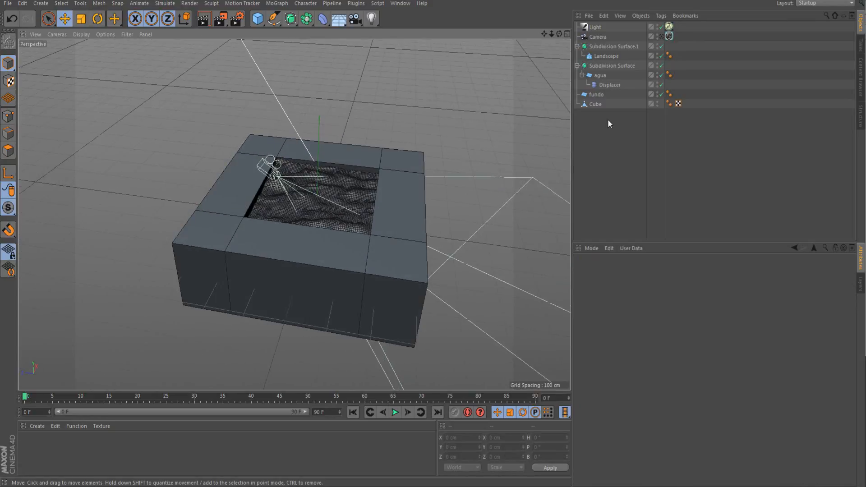
click(577, 46)
click(577, 56)
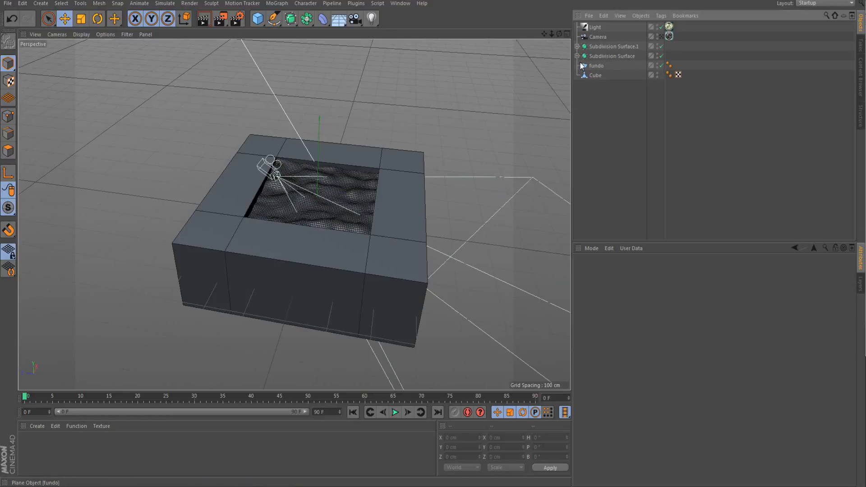
click(598, 37)
ctrl+click(595, 27)
drag(595, 27, 597, 79)
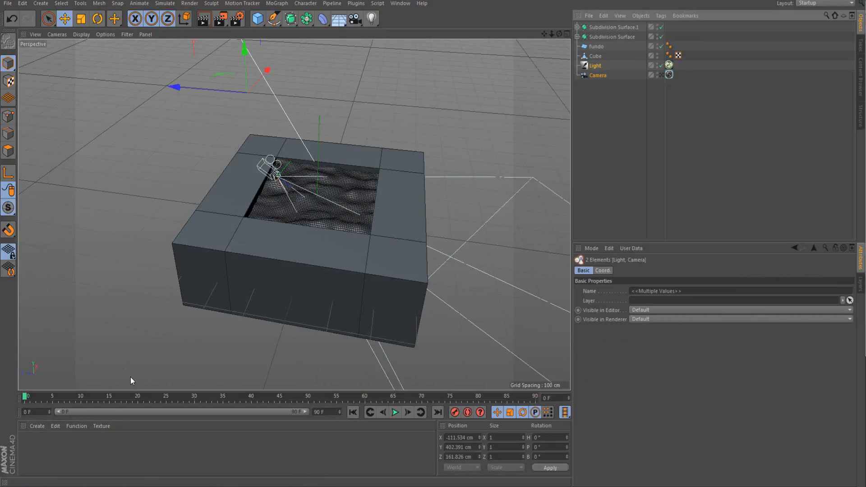
Step: Create a VRayAdvancedMaterial and apply it to the pool box
scroll(171, 252, down, 2)
scroll(311, 224, up, 1)
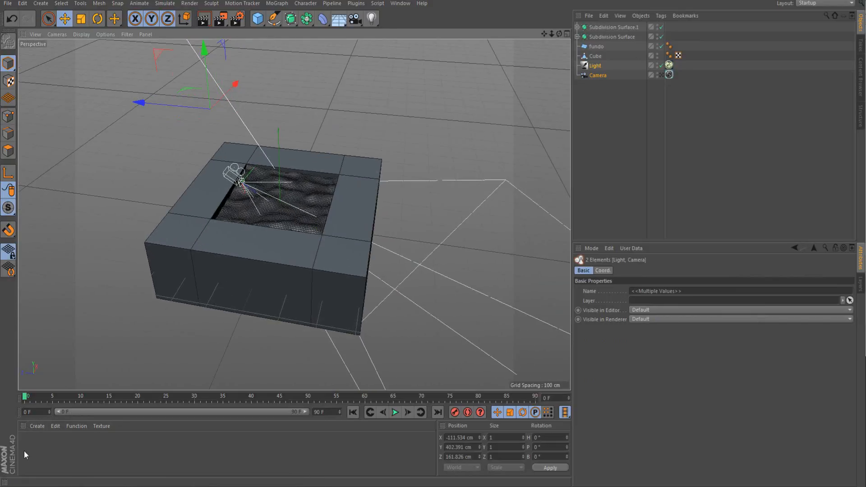
click(36, 431)
mouse_move(66, 357)
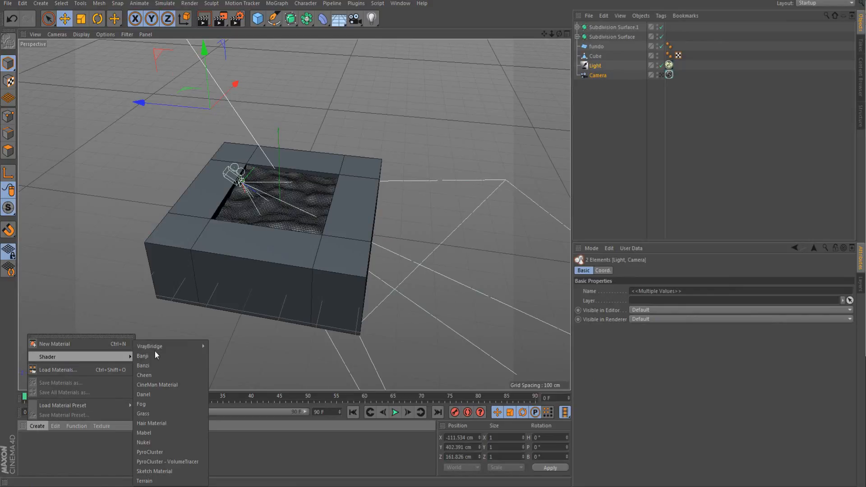
click(77, 464)
click(78, 465)
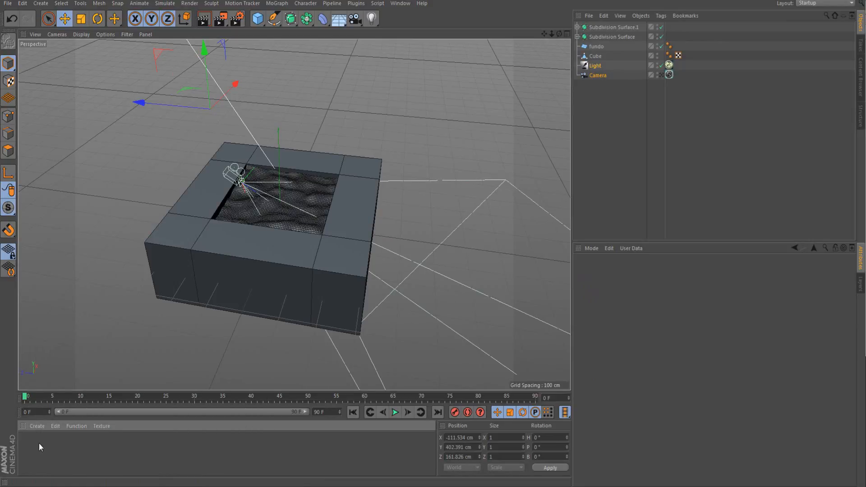
click(37, 427)
mouse_move(75, 356)
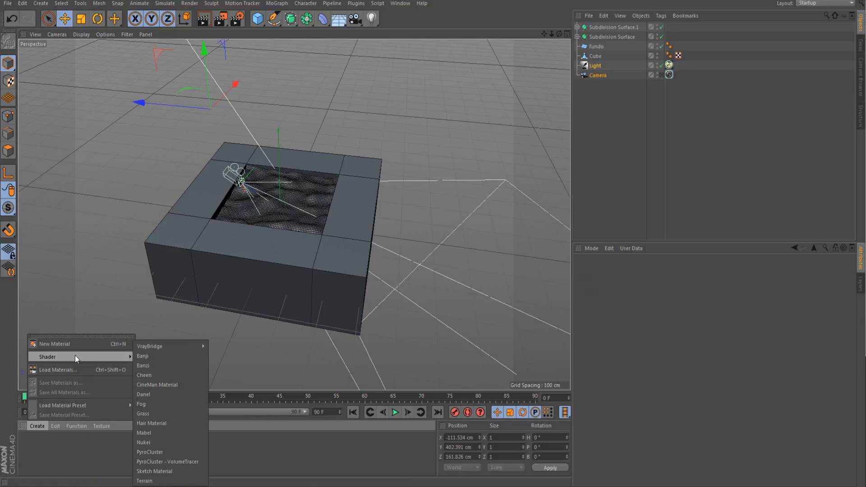
mouse_move(169, 346)
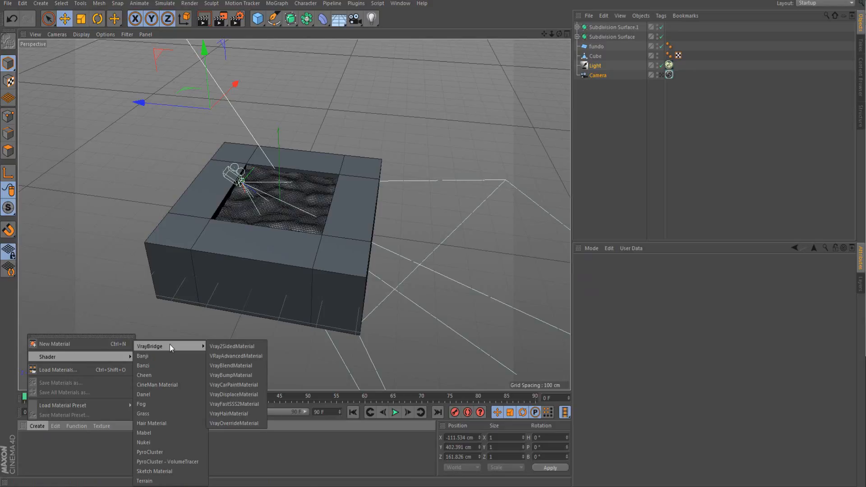
click(258, 356)
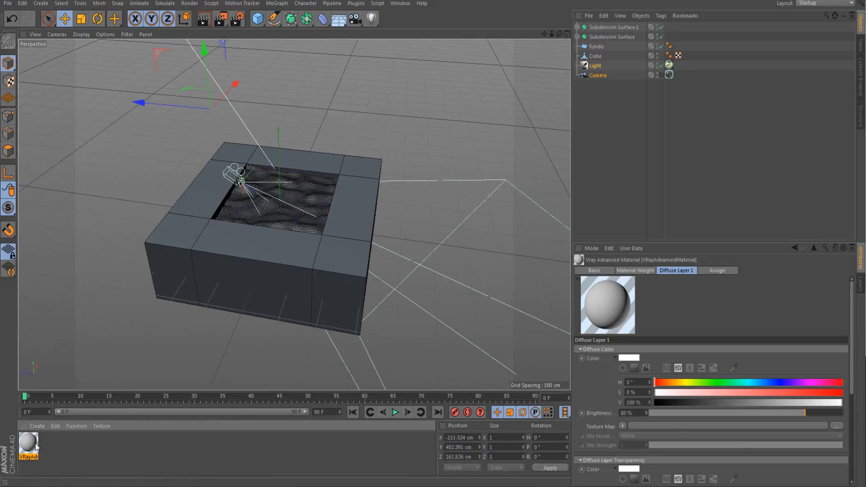
drag(36, 447, 237, 268)
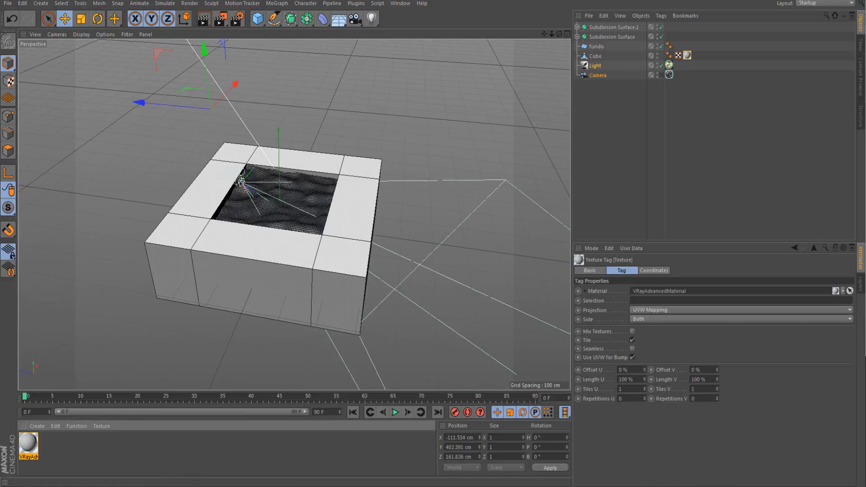
Step: Set the material's Diffuse Layer 1 color to a mid grey, about S 1% and V 54%
double_click(27, 450)
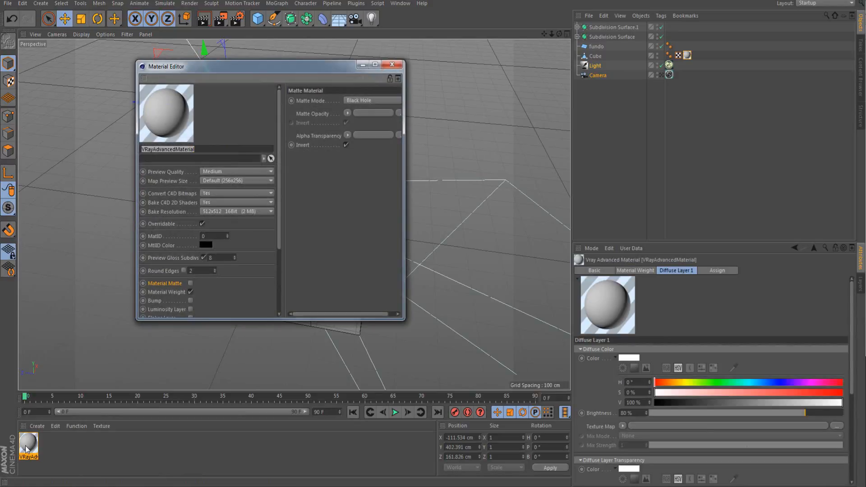
click(375, 65)
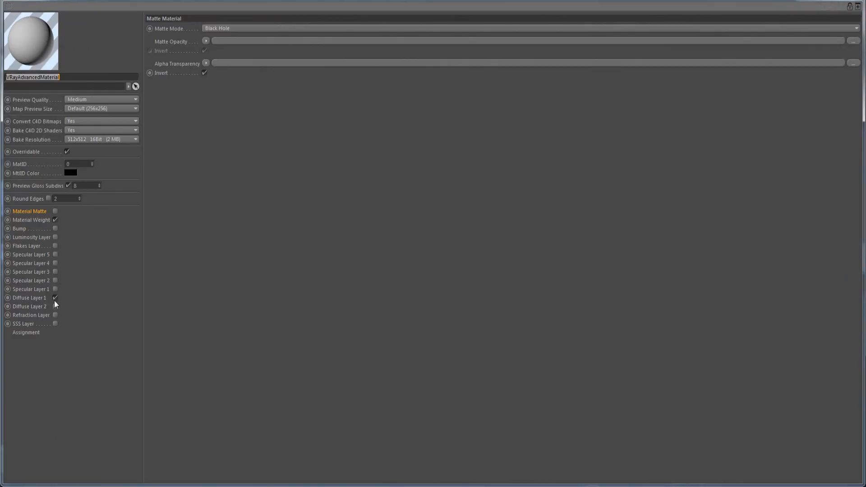
click(40, 299)
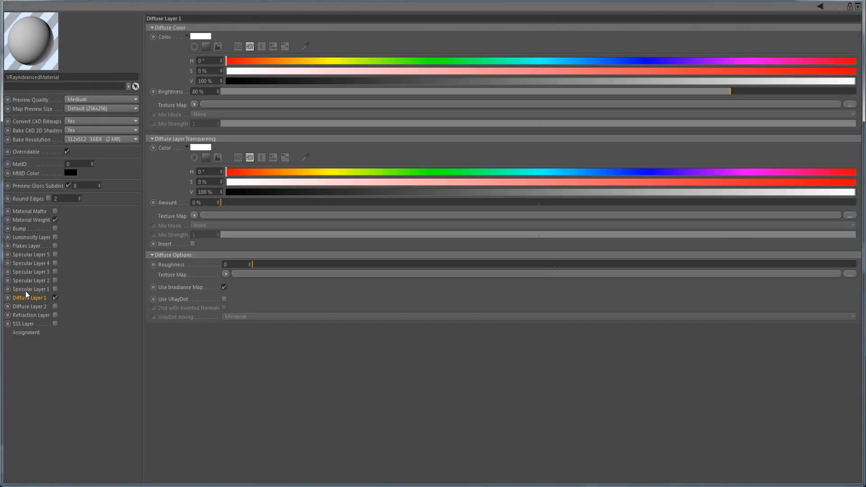
click(204, 36)
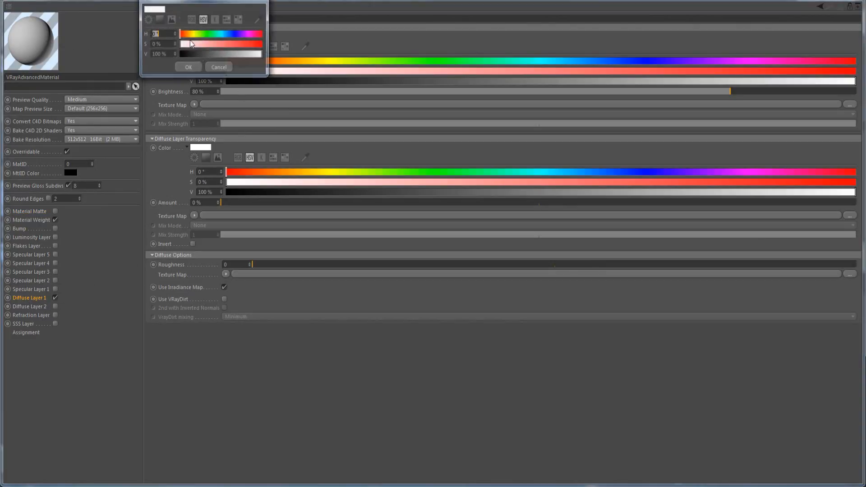
click(159, 20)
mouse_move(149, 85)
mouse_down()
mouse_move(147, 92)
mouse_move(147, 76)
mouse_up()
click(188, 173)
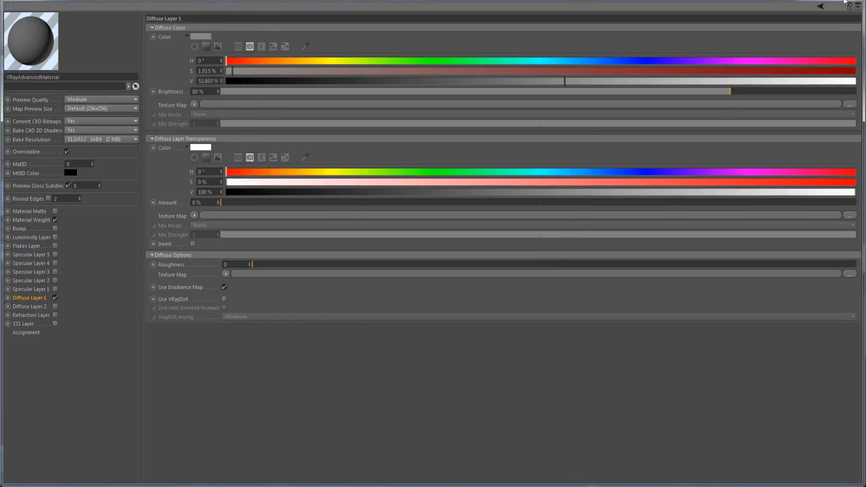
click(846, 2)
Step: Reapply the grey material to the box, deleting the duplicate texture tag, and re-render all material previews
drag(29, 446, 242, 264)
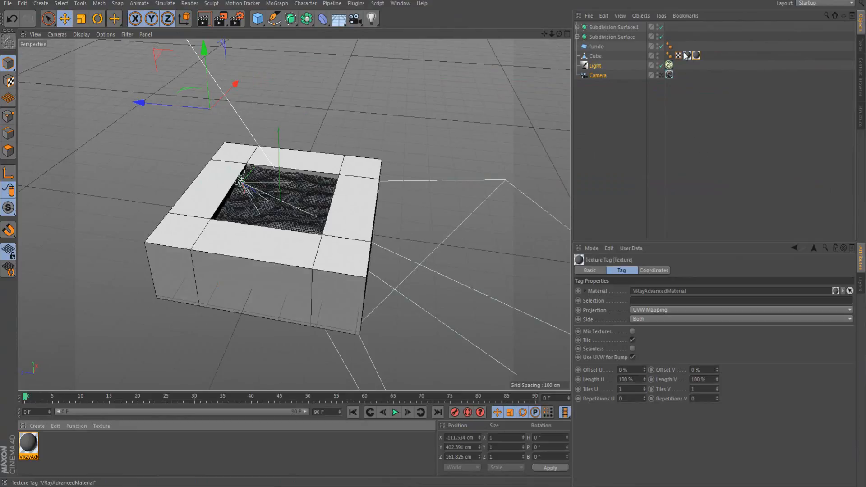
key(Delete)
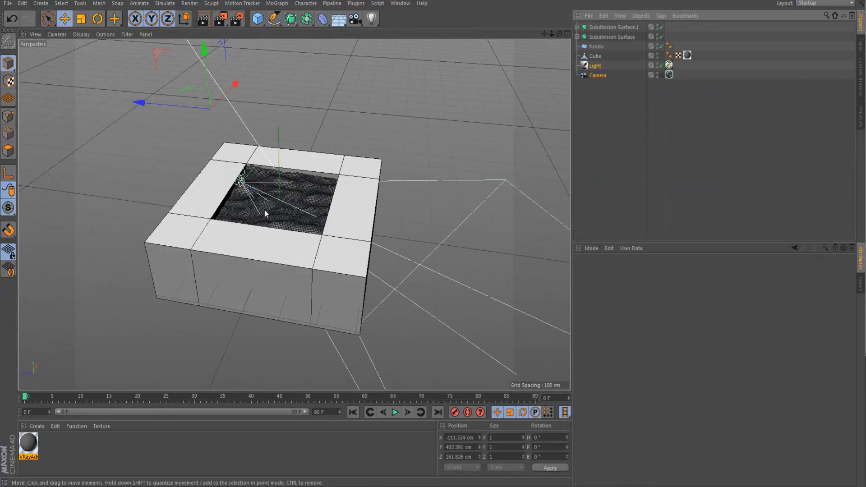
right_click(36, 453)
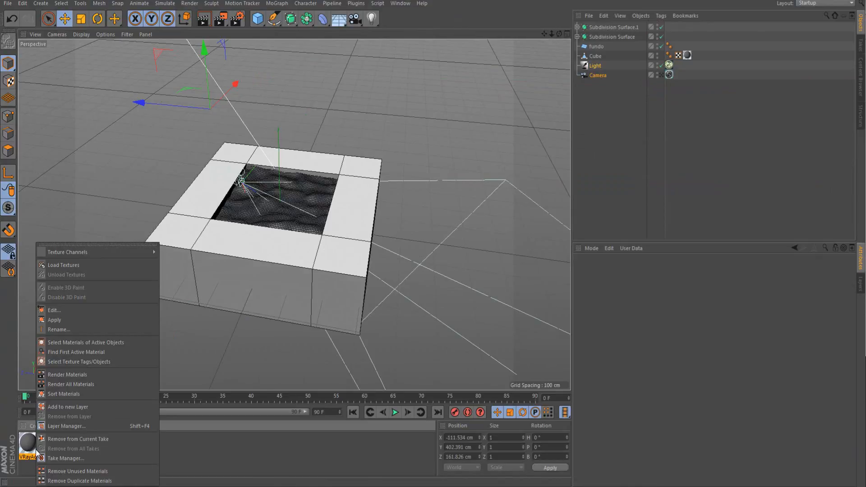
click(48, 384)
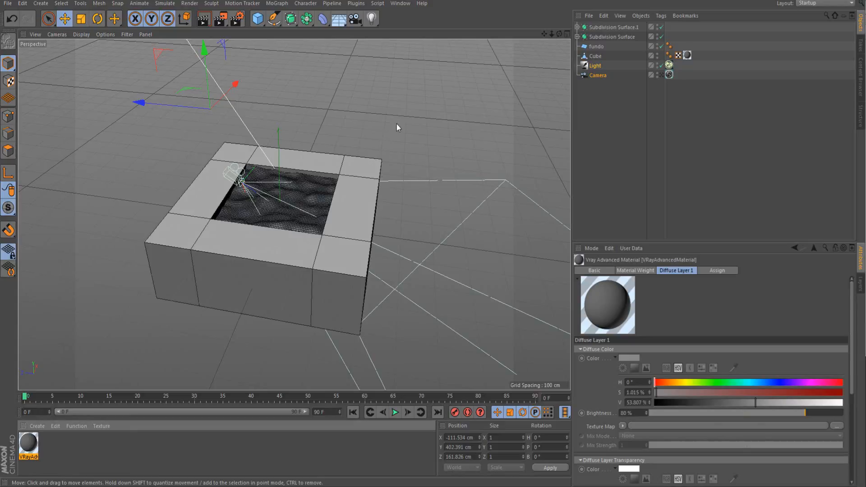
click(438, 80)
scroll(434, 99, down, 3)
scroll(437, 104, down, 2)
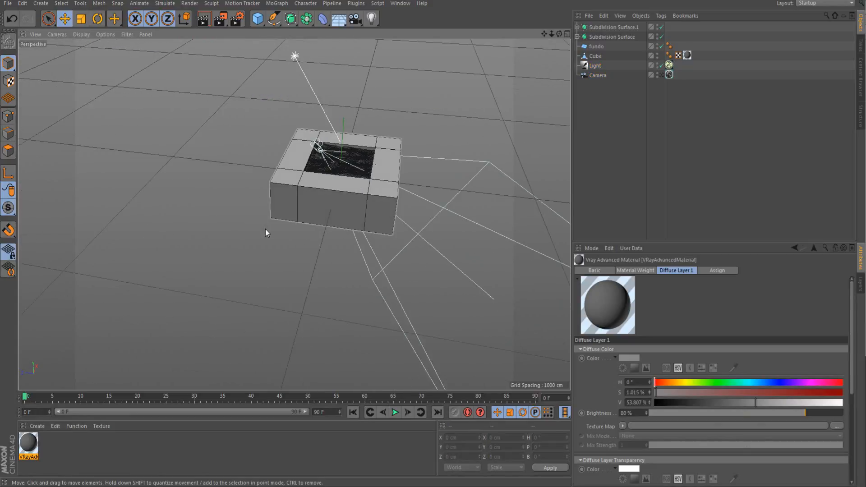
alt+drag(291, 245, 388, 239)
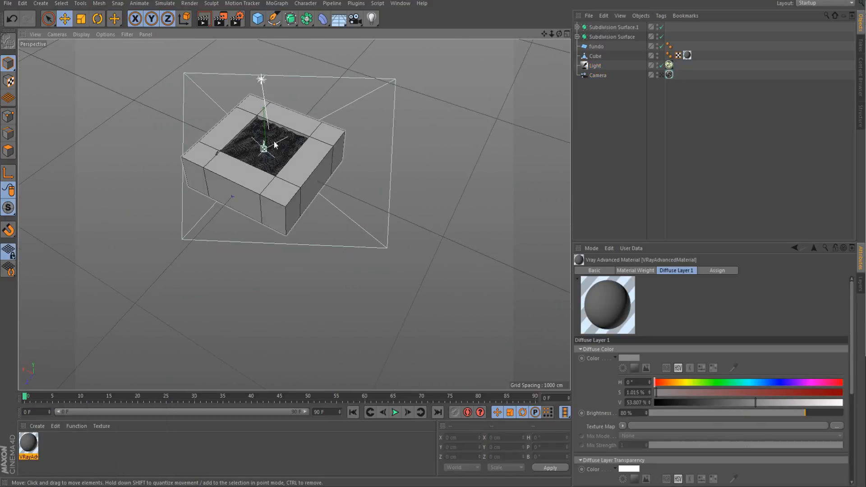
scroll(278, 141, up, 3)
alt+drag(282, 142, 216, 193)
scroll(216, 193, up, 2)
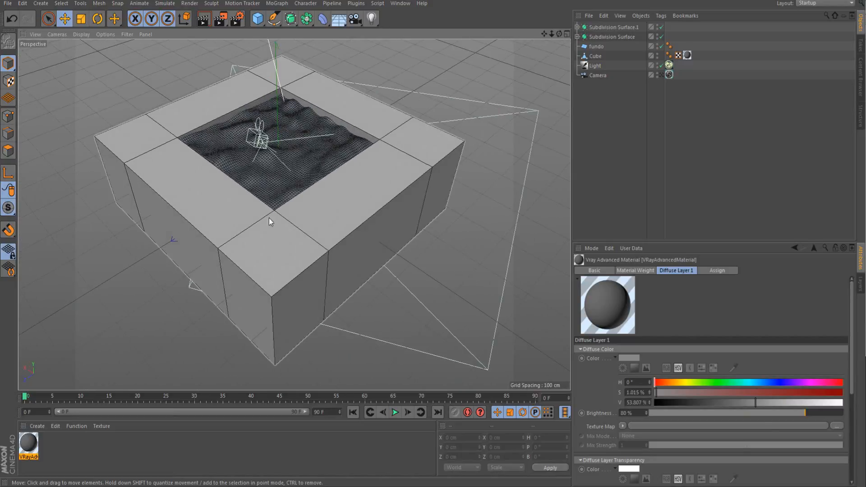
click(42, 428)
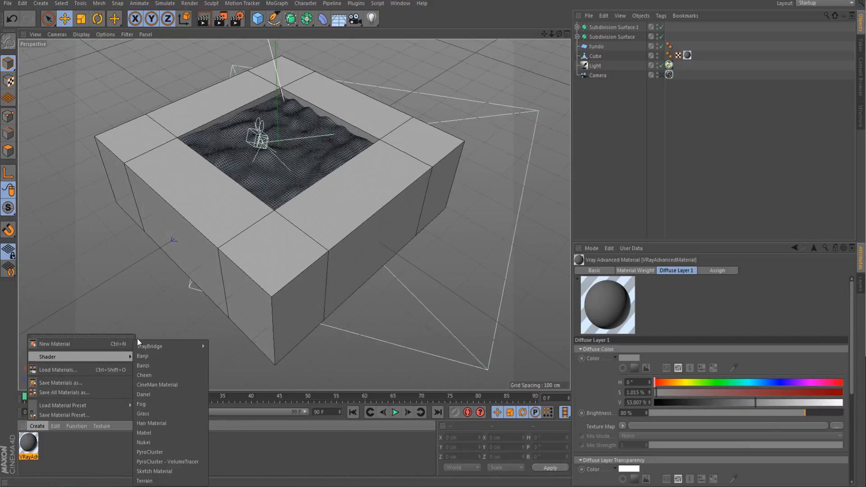
mouse_move(112, 357)
mouse_move(150, 349)
click(61, 467)
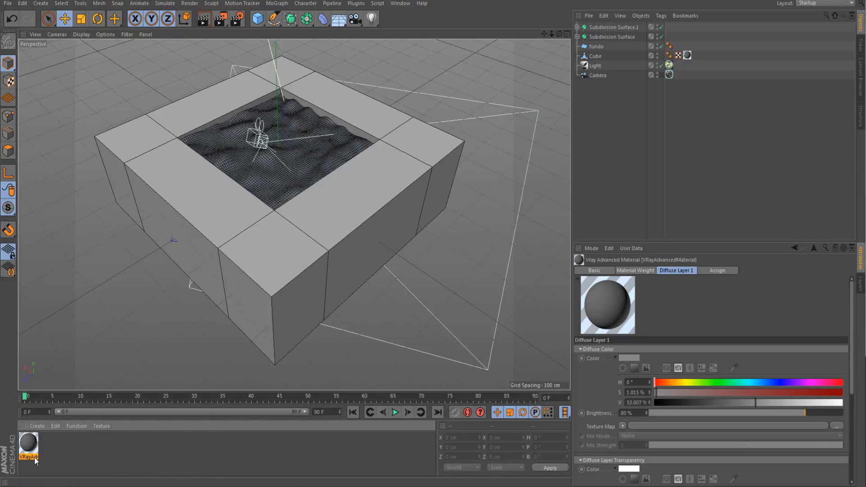
double_click(35, 457)
click(67, 457)
double_click(36, 458)
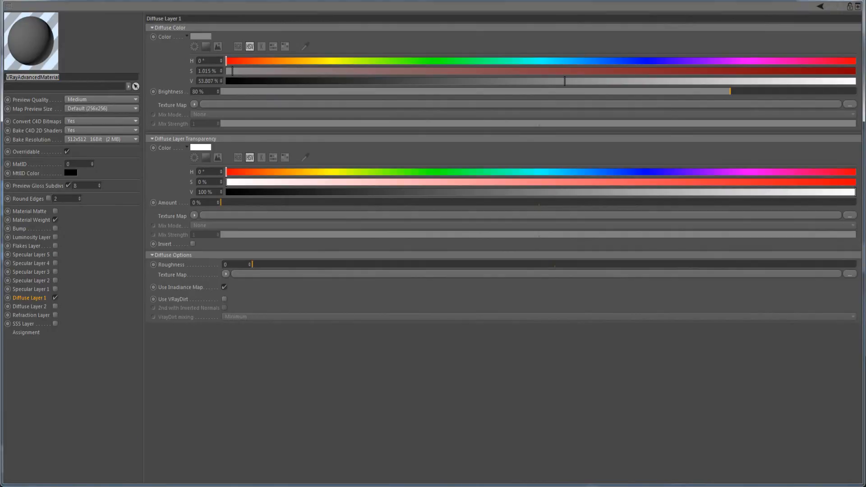
key(alt+F4)
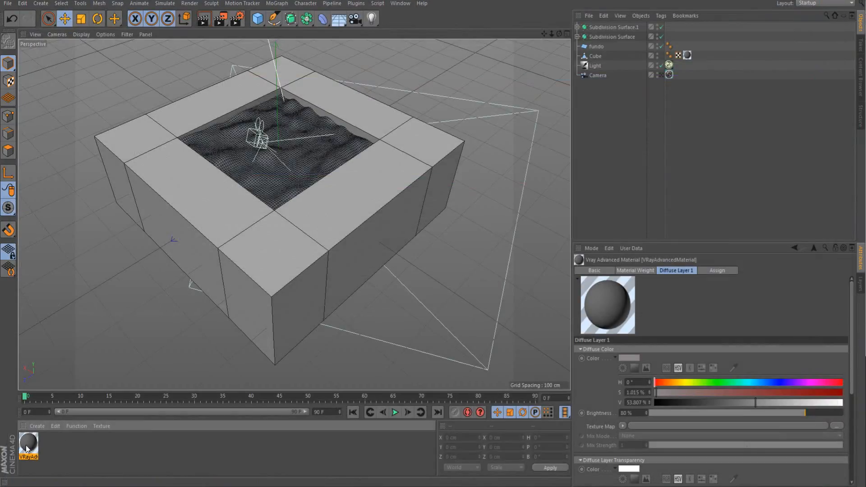
double_click(26, 445)
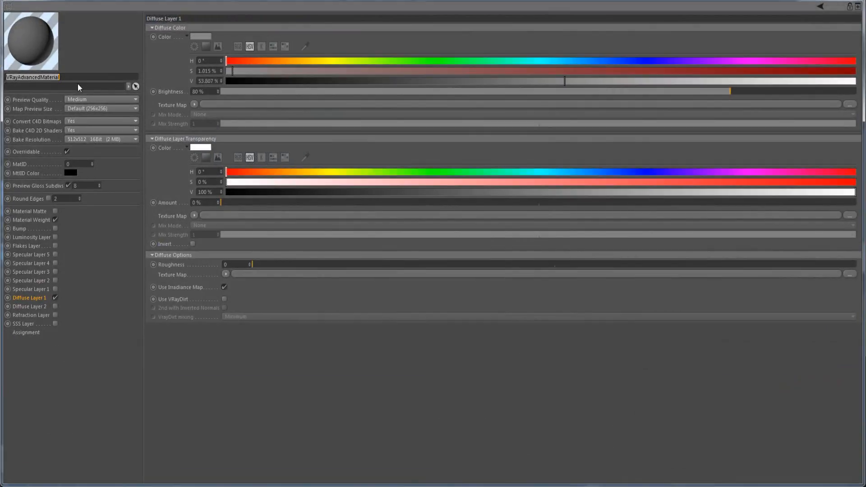
key(alt+F4)
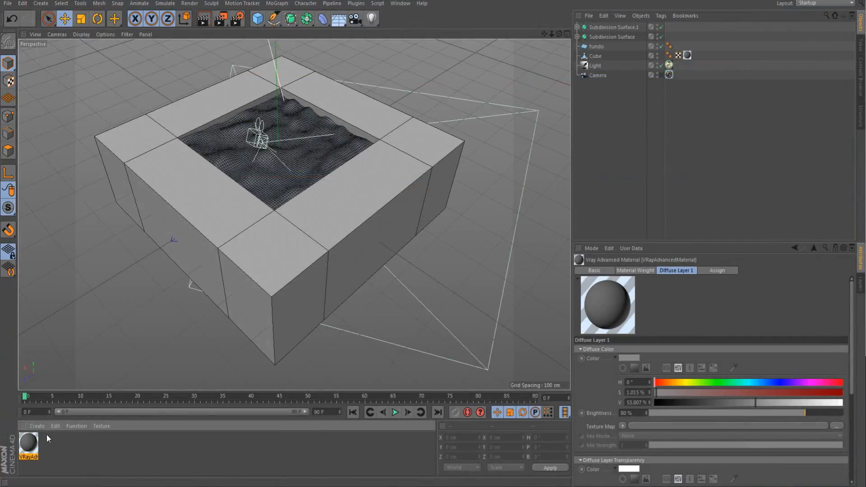
Step: Create a second VRayAdvancedMaterial alongside the grey box material
click(40, 426)
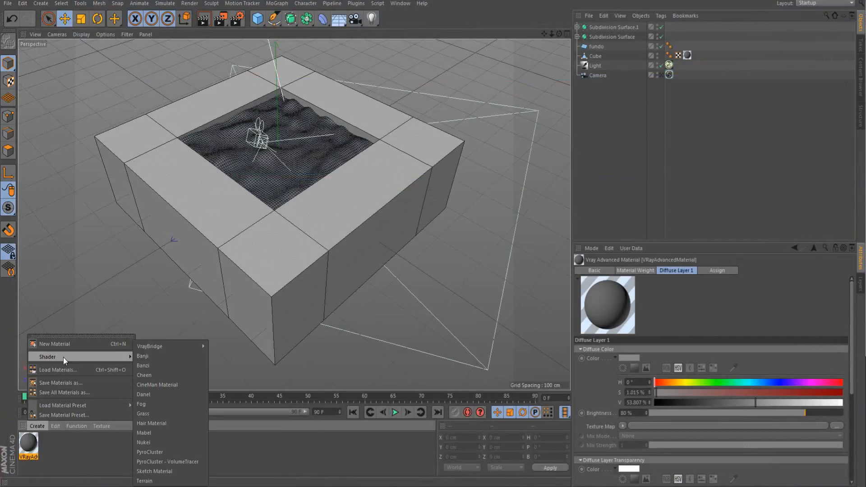
mouse_move(131, 357)
mouse_move(172, 347)
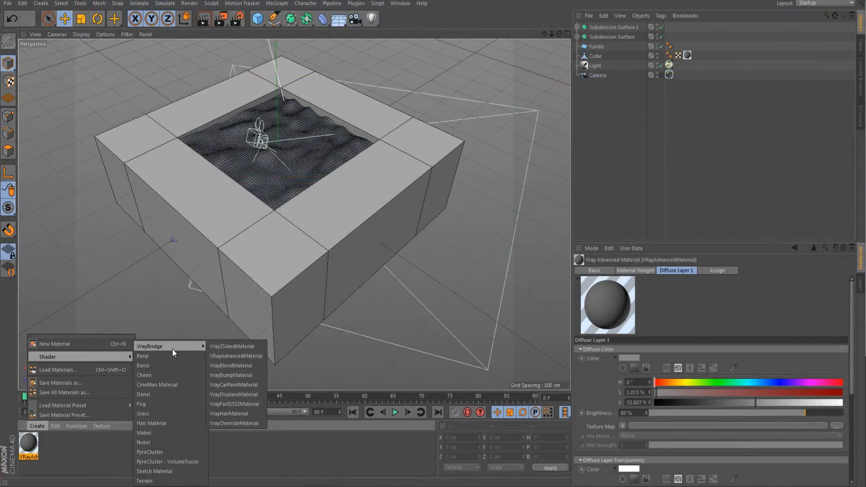
click(229, 357)
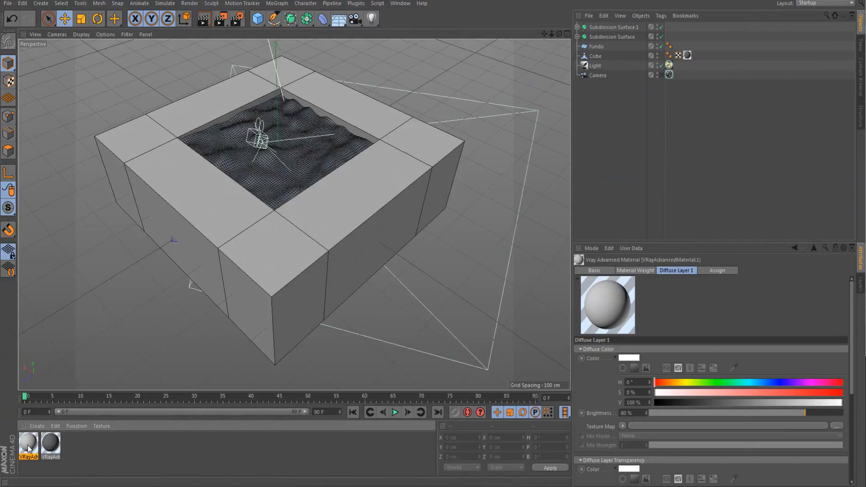
Step: Load desert_sand_texture_by_jb1992-d5cgqi1 from Downloads/tex as the new material's Diffuse Layer 1 texture map and apply the material to the fundo plane
double_click(28, 445)
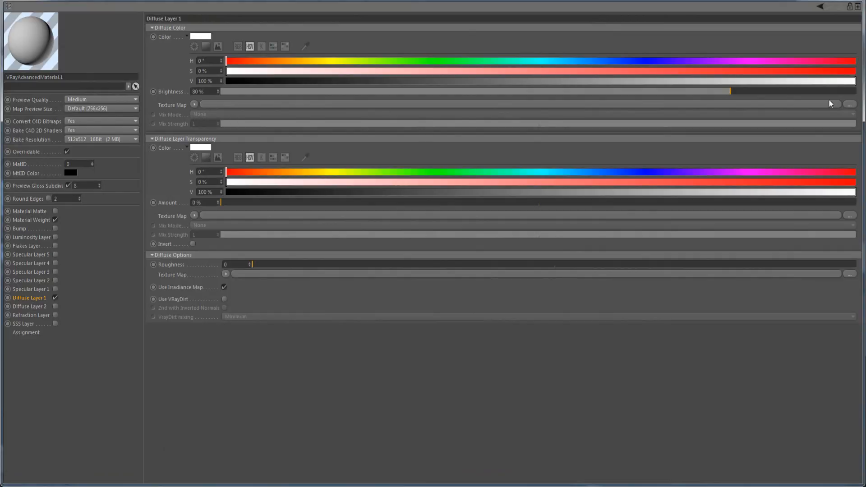
click(850, 104)
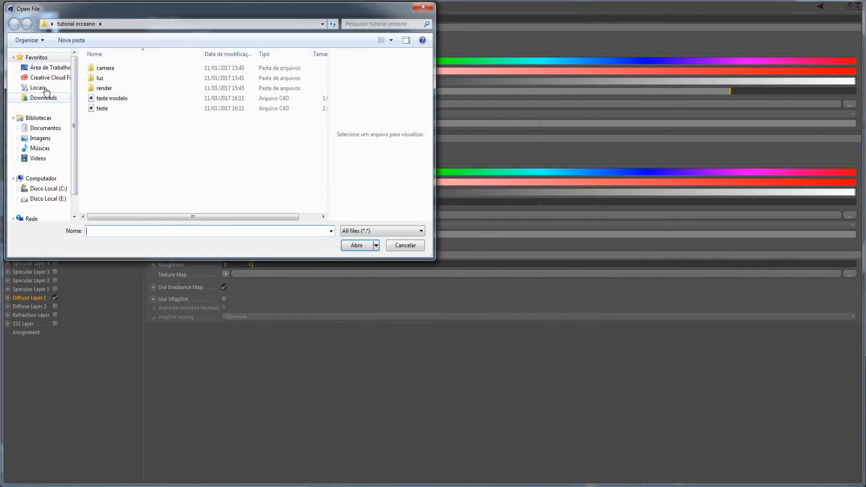
click(50, 67)
scroll(332, 110, down, 2)
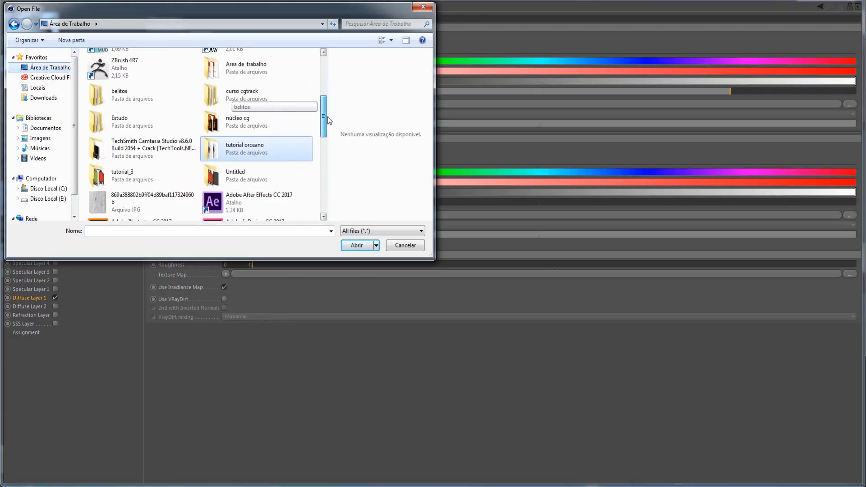
double_click(268, 154)
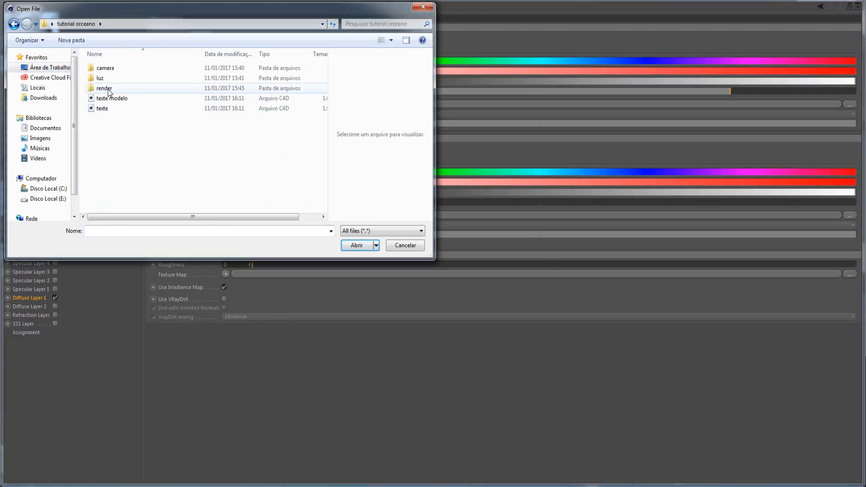
click(45, 97)
double_click(111, 79)
double_click(112, 79)
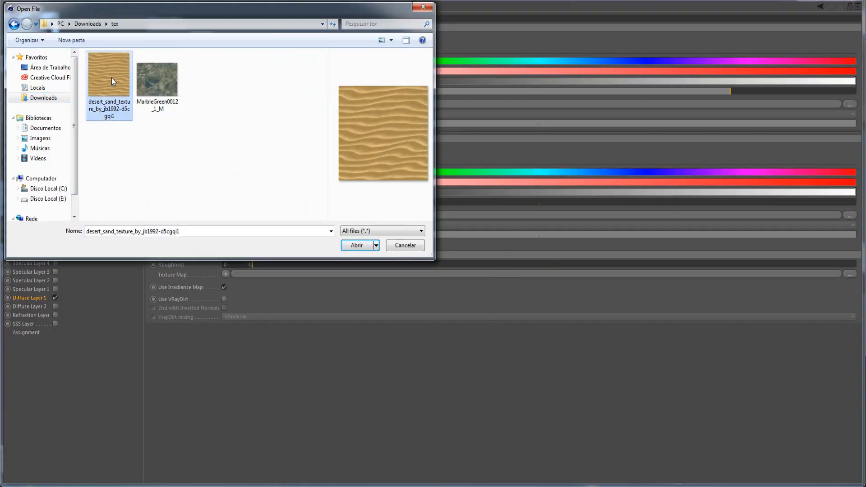
click(481, 274)
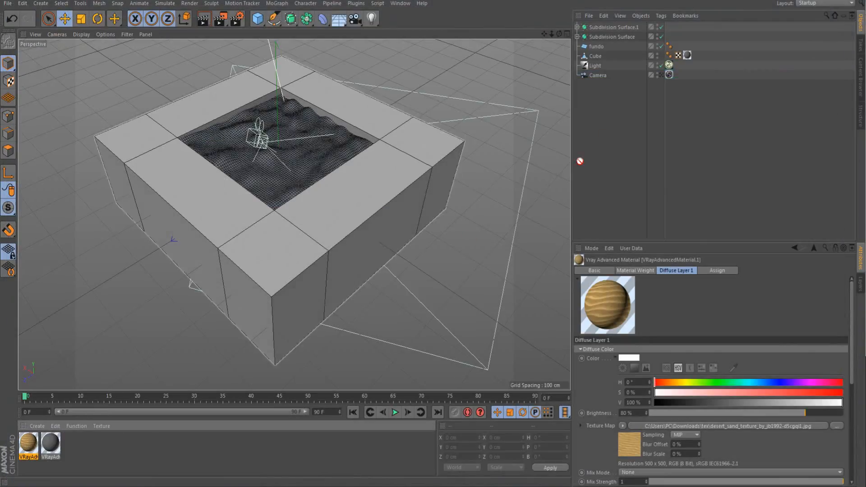
drag(580, 161, 607, 47)
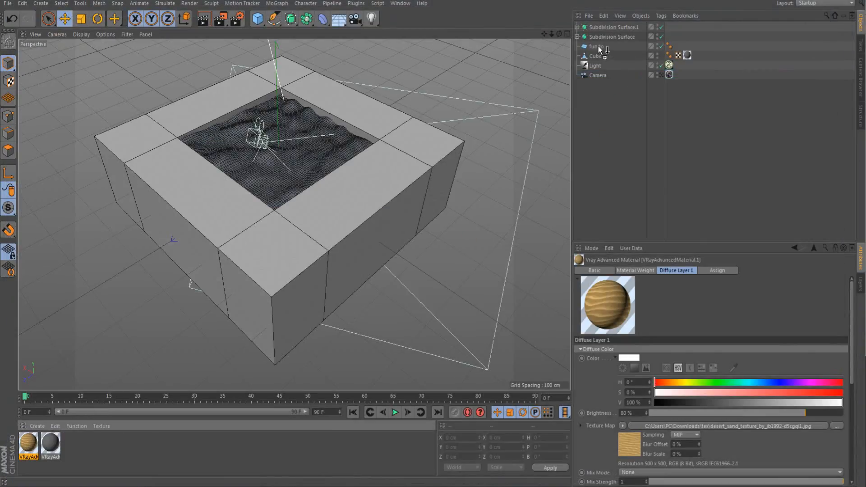
Step: Create a third VRayAdvancedMaterial for the rocks
click(295, 160)
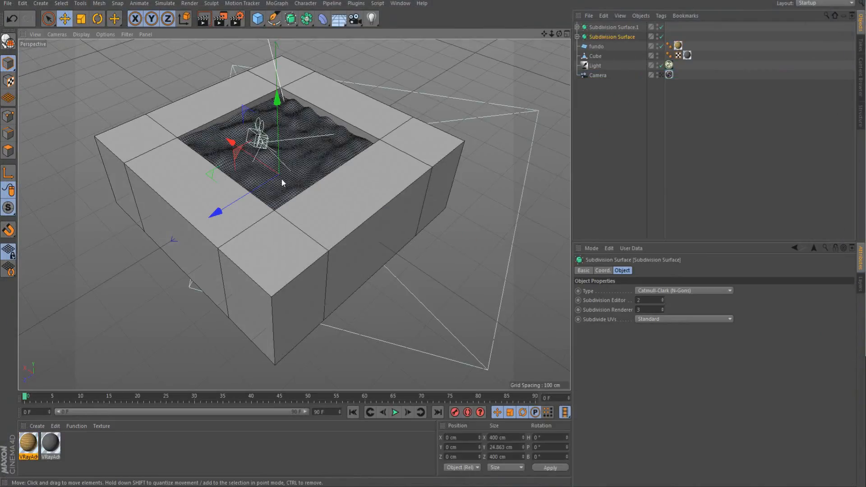
click(35, 425)
mouse_move(91, 356)
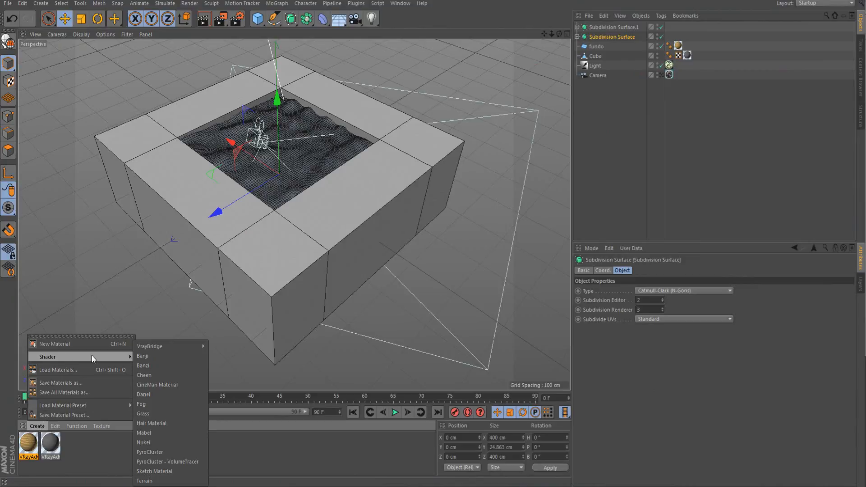
mouse_move(180, 346)
click(245, 353)
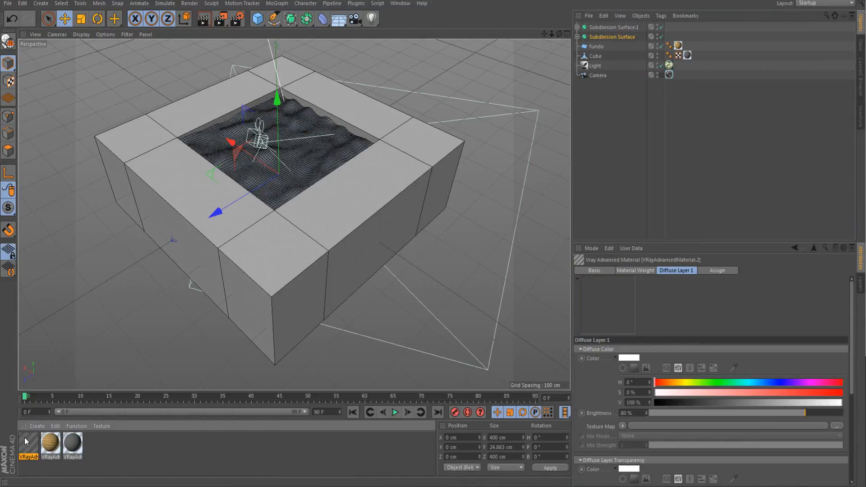
Step: Load MarbleGreen0012_1_M as the Diffuse Layer 1 texture map of the newest material
double_click(26, 441)
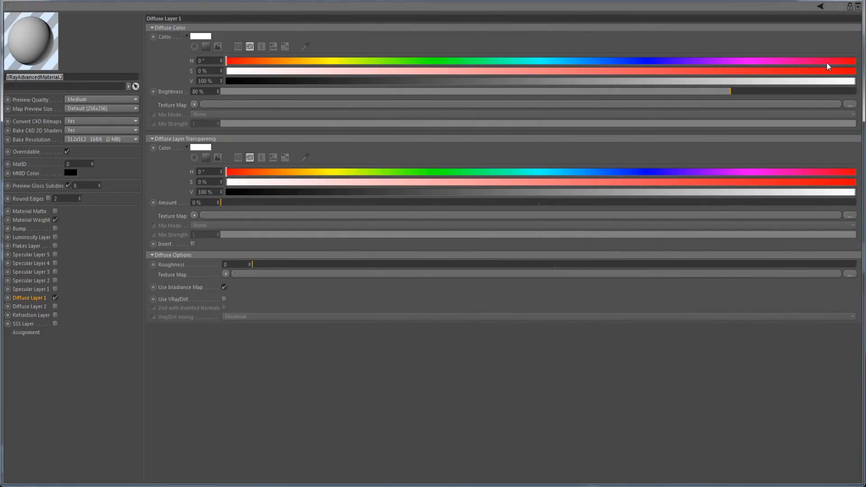
click(851, 104)
click(160, 100)
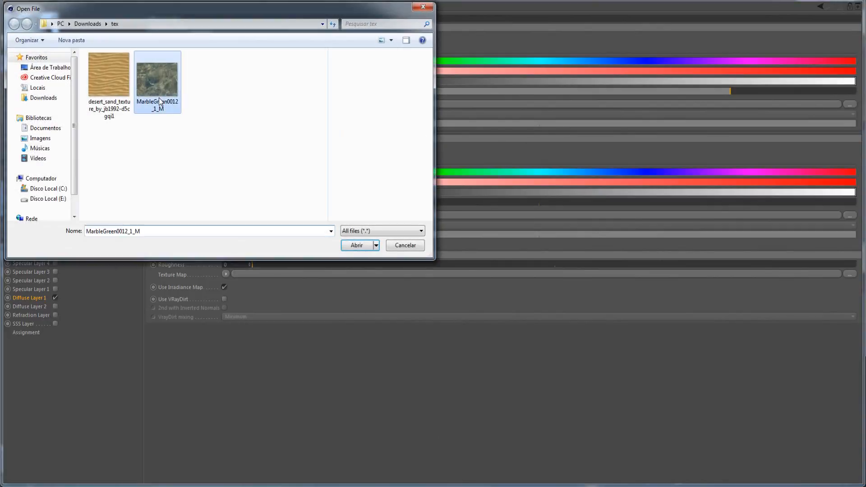
double_click(160, 100)
click(487, 276)
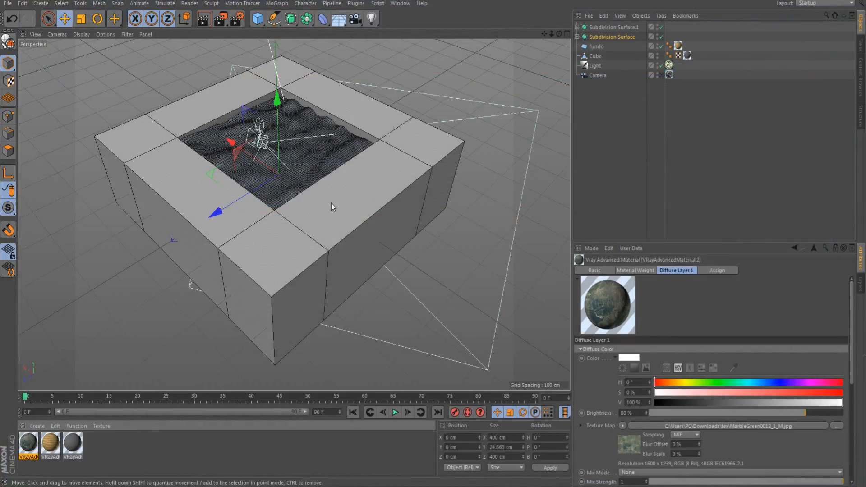
Step: Expand the Subdivision Surface group, hide the agua plane in the viewport, and display the scene shaded without wireframe lines
click(577, 37)
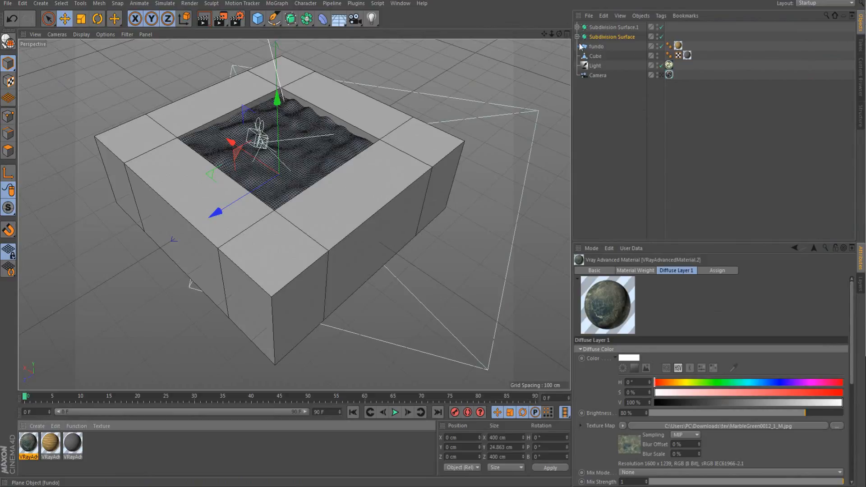
click(660, 45)
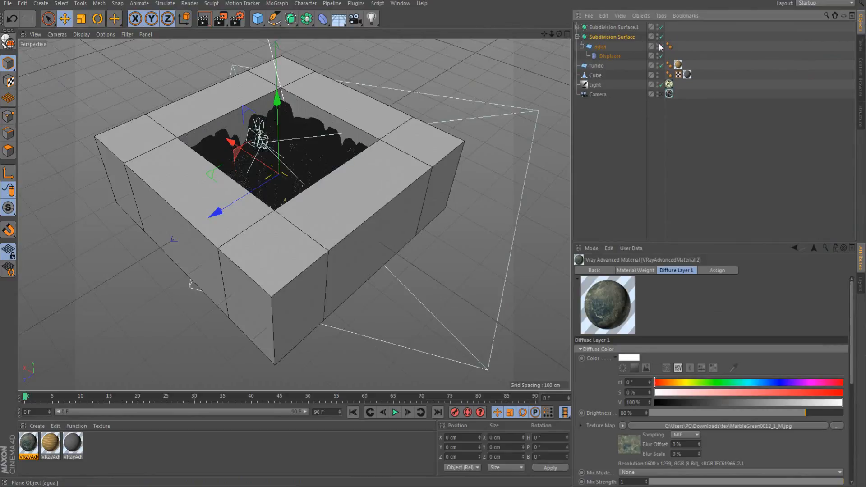
click(659, 44)
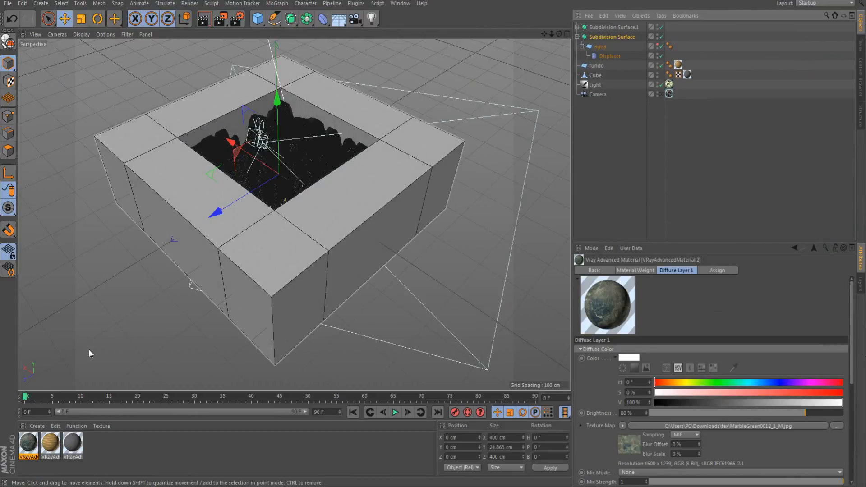
click(82, 34)
click(88, 51)
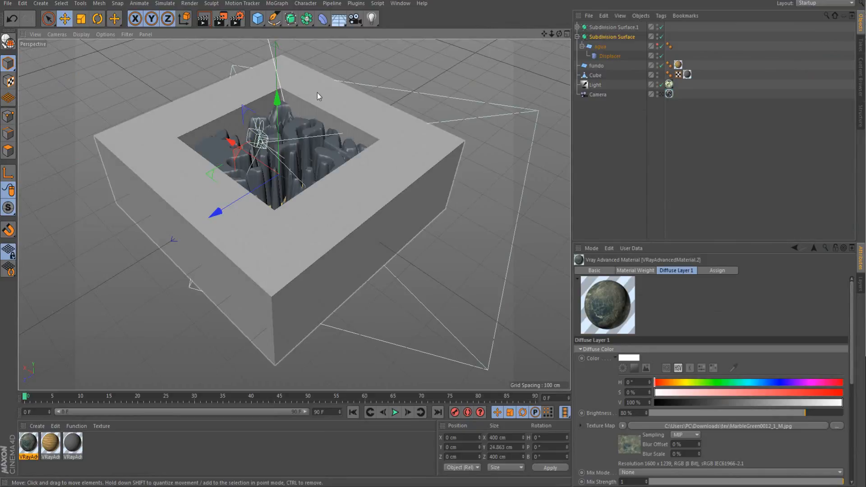
Step: Apply the green marble material to the rocky walls inside the box
scroll(255, 216, up, 3)
scroll(254, 217, up, 2)
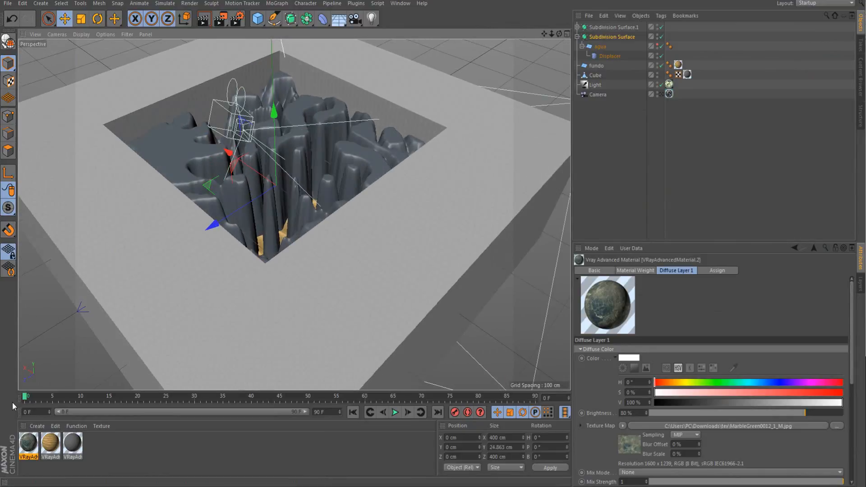
drag(32, 450, 312, 144)
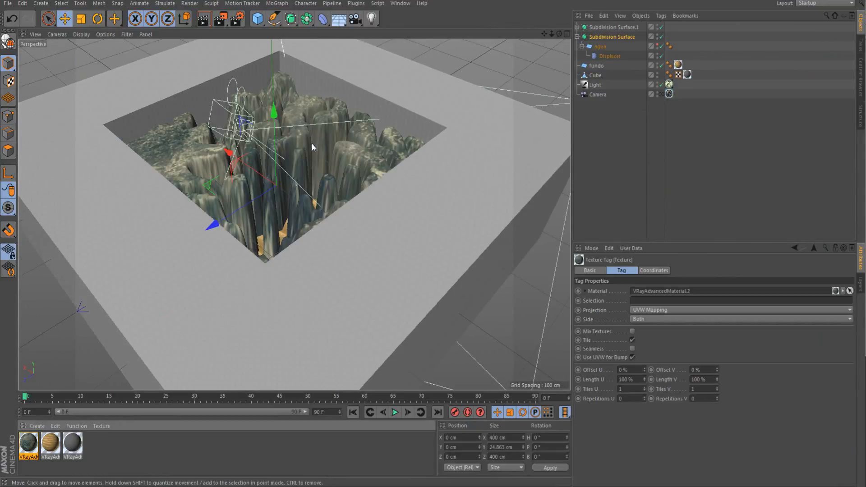
scroll(219, 224, up, 4)
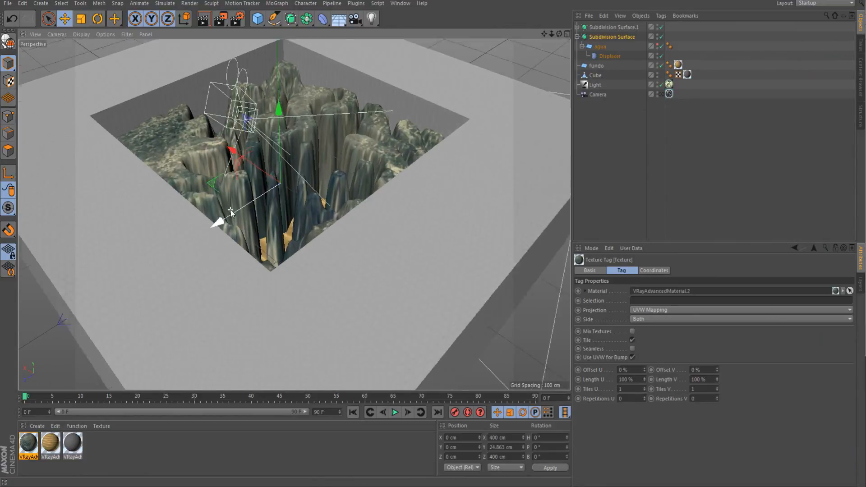
scroll(243, 208, down, 4)
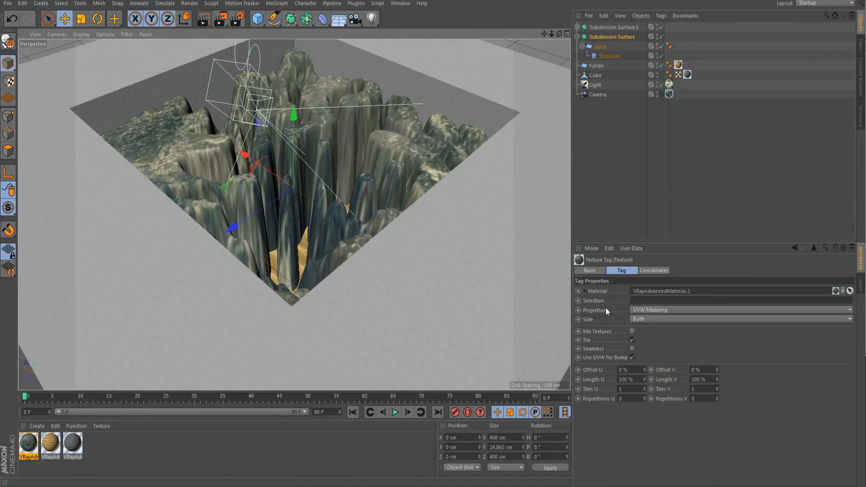
Step: Set the projection of the rocks' marble texture tag to Cubic
click(662, 311)
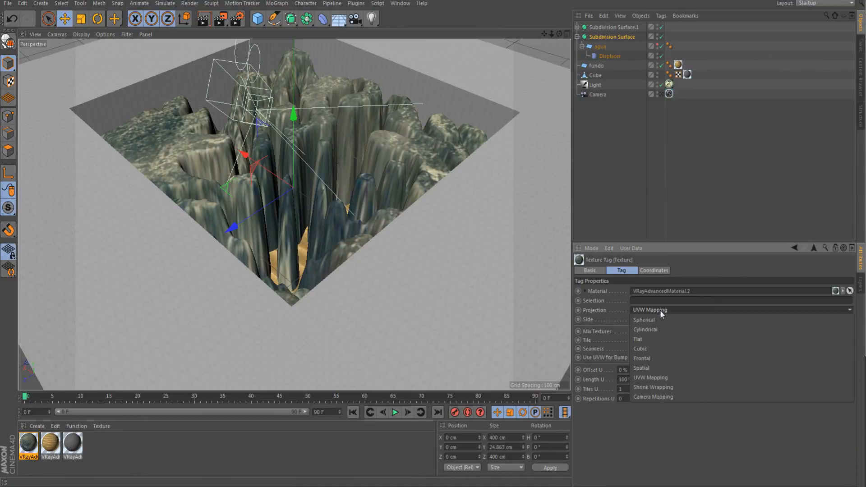
click(212, 127)
scroll(299, 176, down, 4)
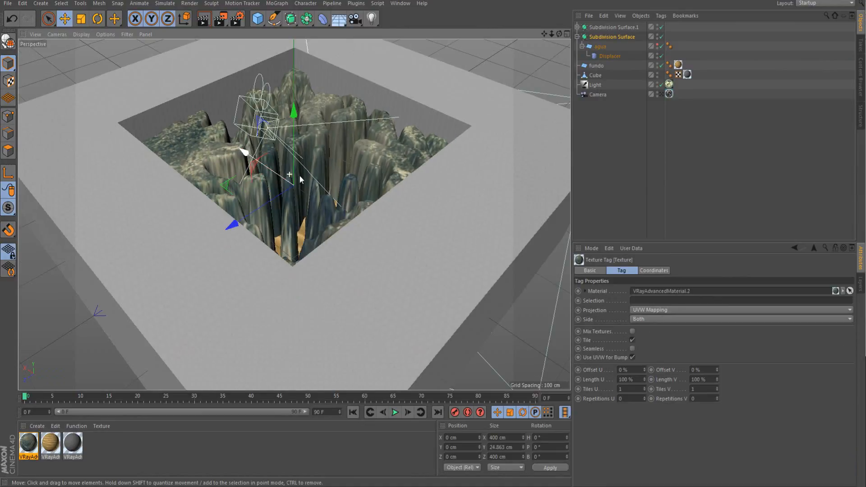
scroll(300, 175, up, 5)
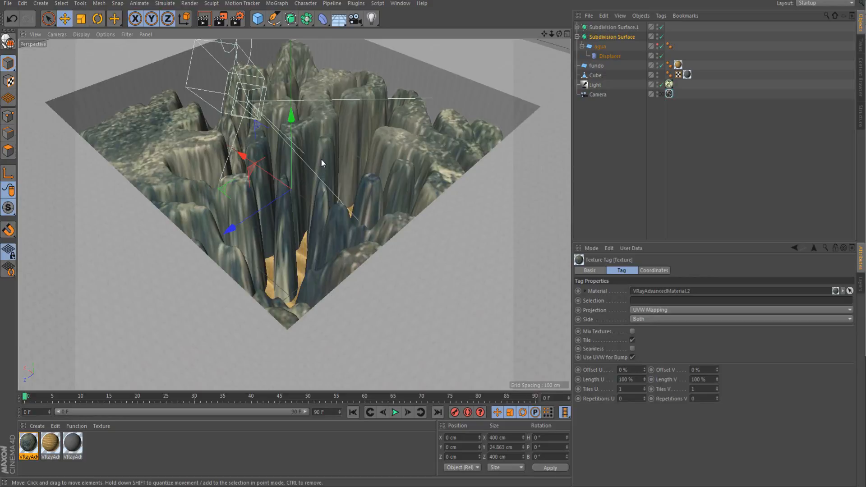
click(653, 310)
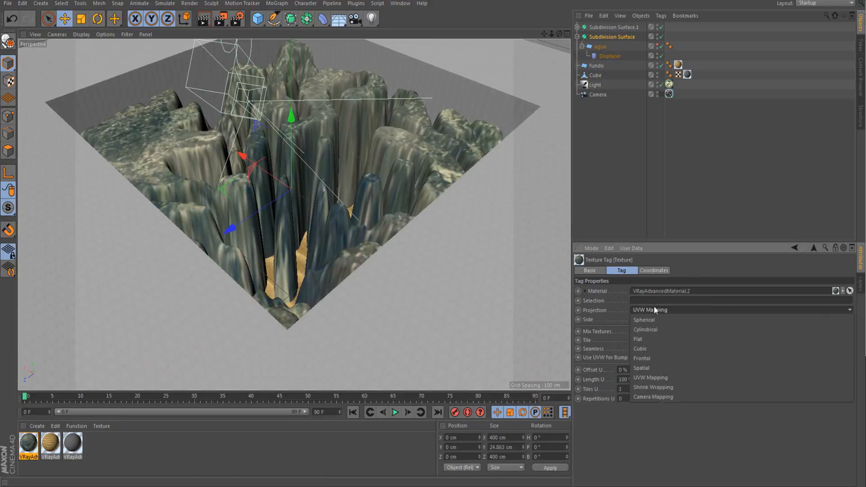
click(644, 347)
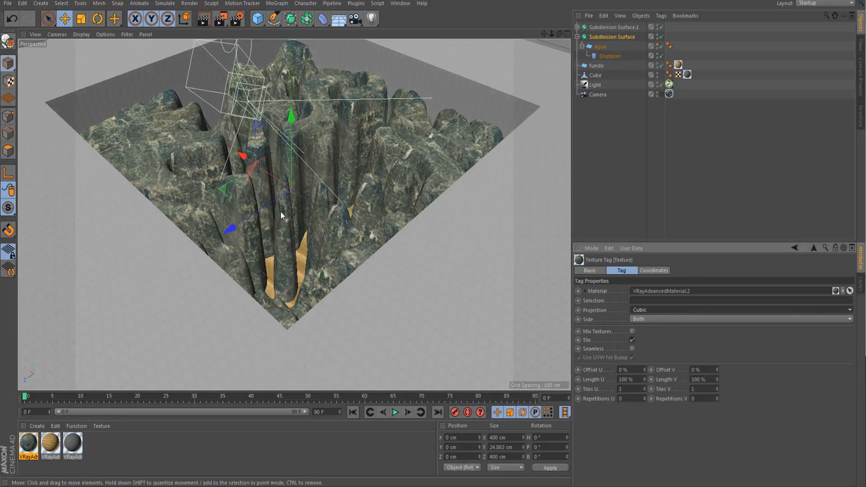
scroll(283, 173, up, 2)
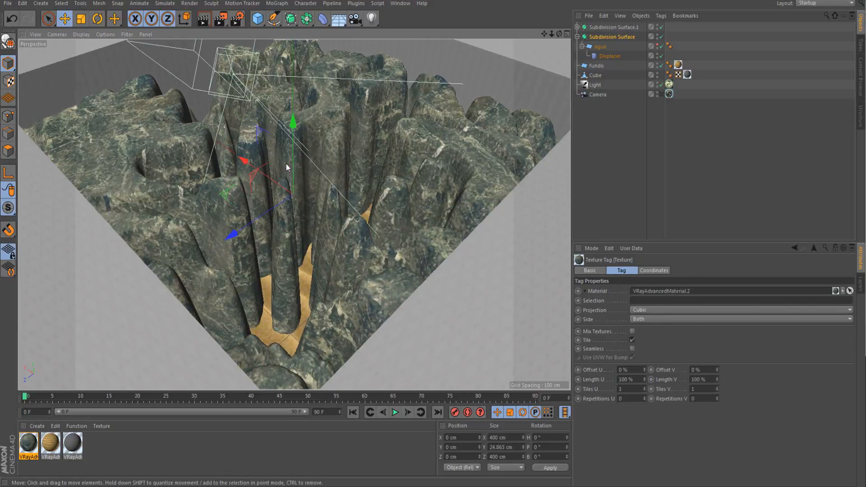
scroll(293, 156, down, 2)
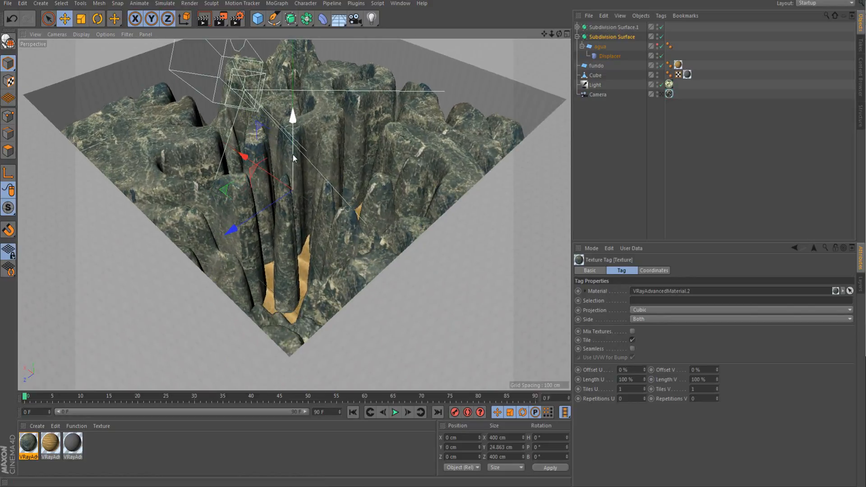
Step: Unhide the agua plane in the viewport and apply a new VRayAdvancedMaterial to it
click(656, 45)
click(36, 425)
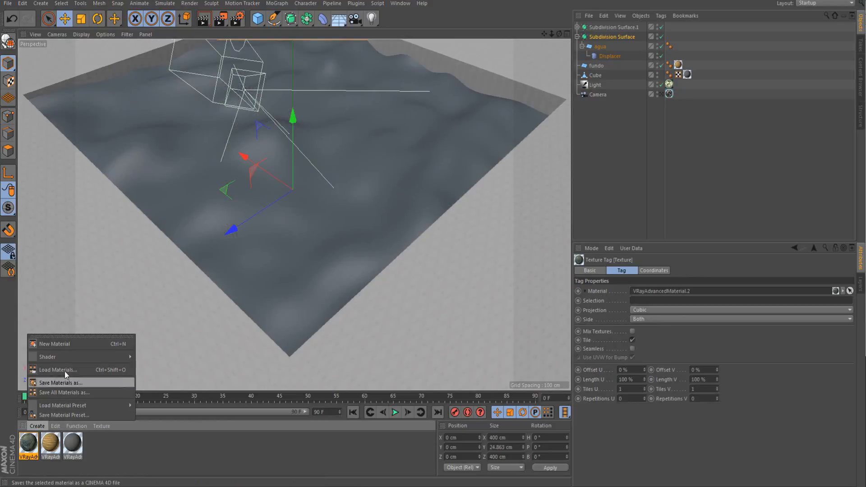
mouse_move(67, 359)
mouse_move(152, 350)
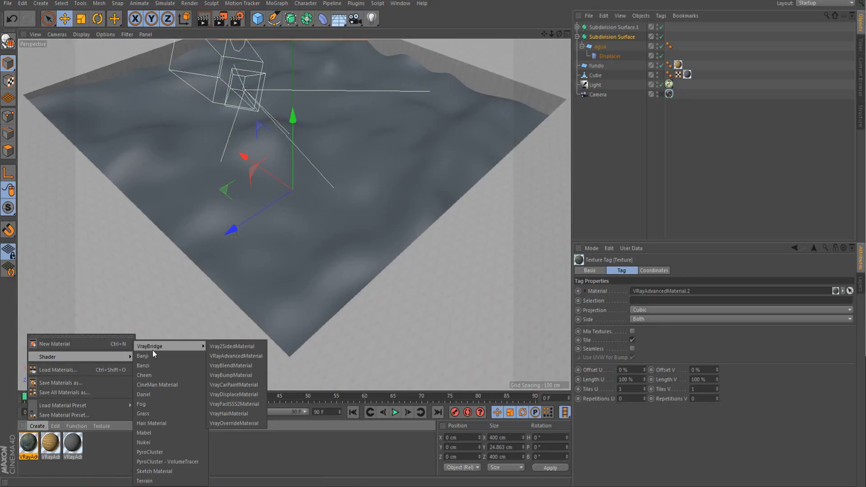
click(248, 356)
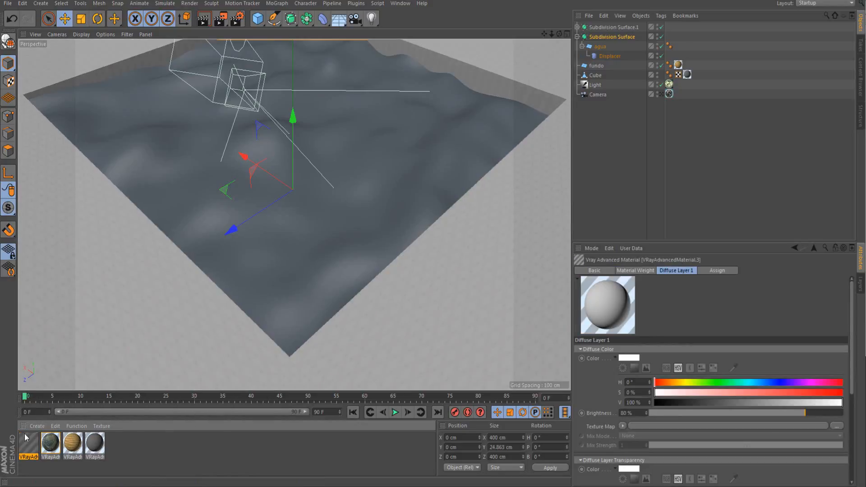
drag(41, 445, 299, 239)
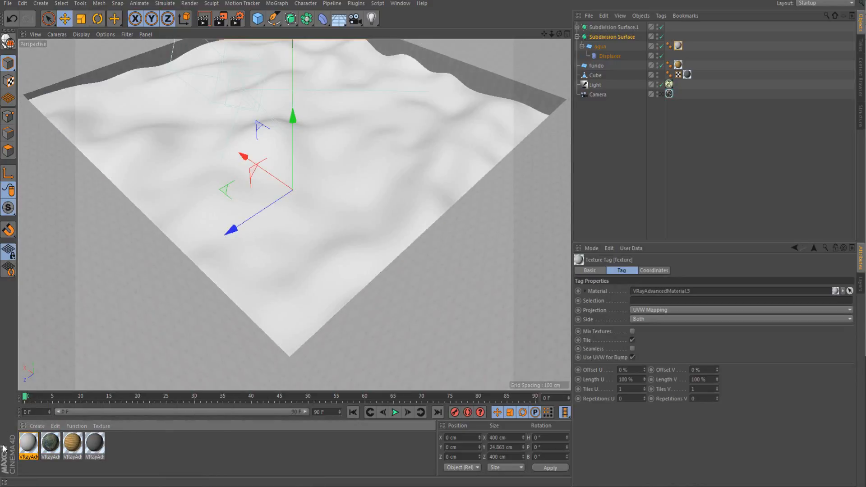
Step: Enable Specular Layer 1 and disable Diffuse Layer 1 in the water material
double_click(28, 446)
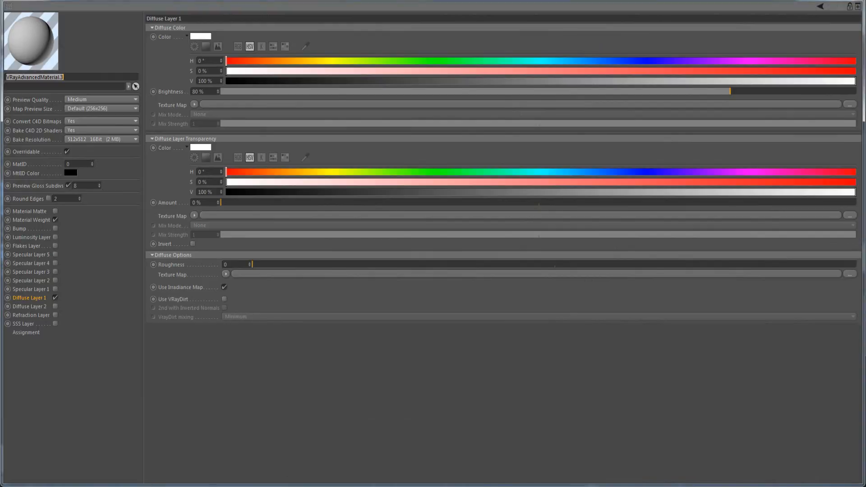
click(706, 410)
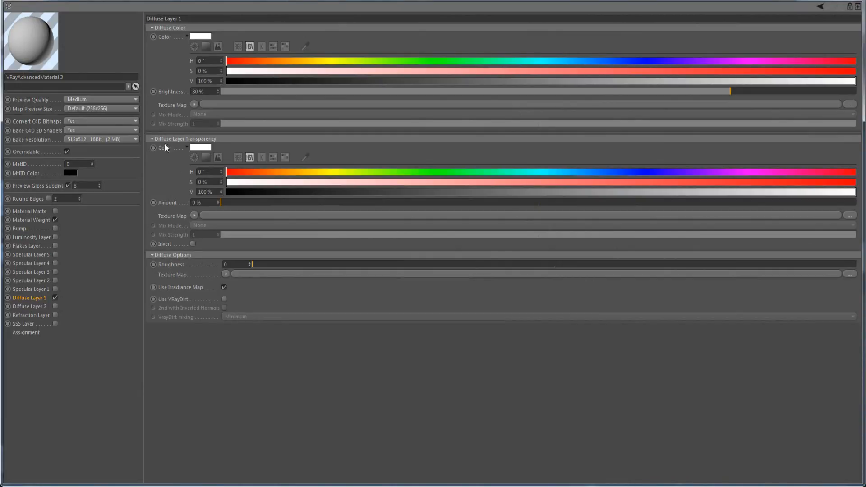
click(47, 314)
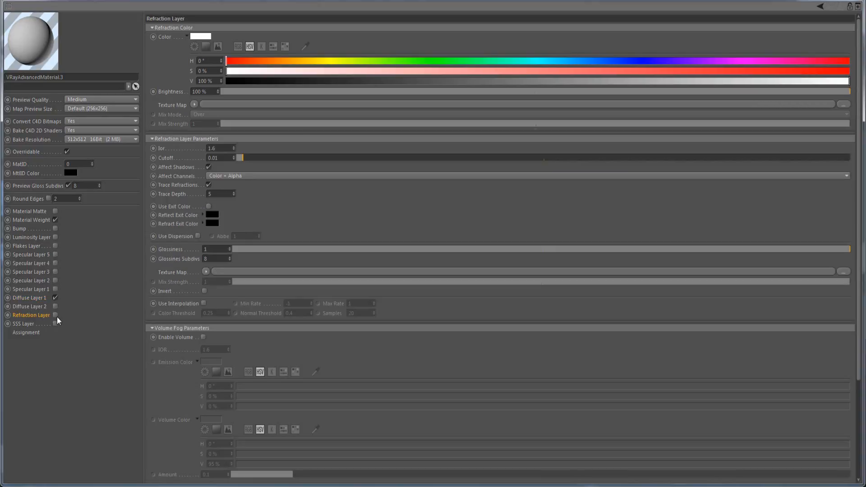
click(55, 290)
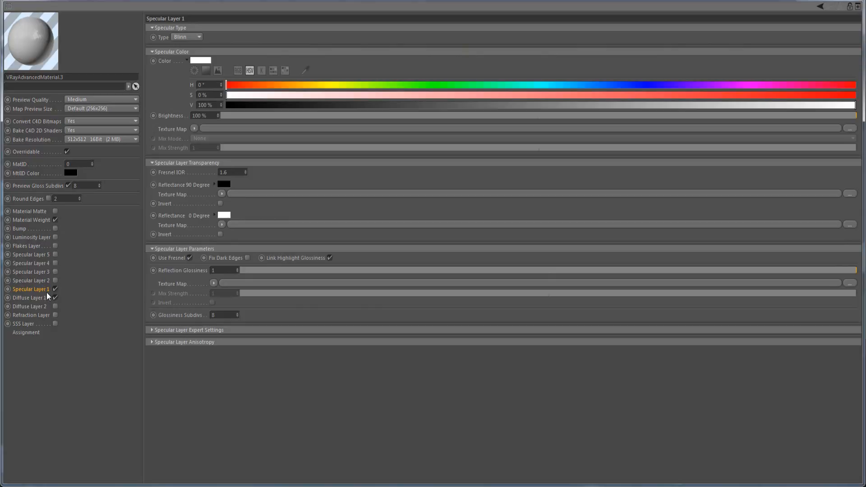
click(55, 298)
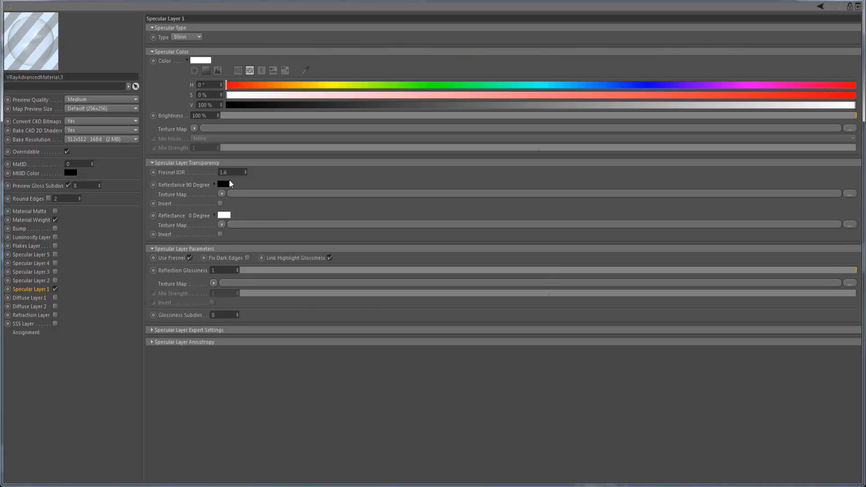
Step: Turn off Use Fresnel in Specular Layer 1 and load a Fresnel shader as the layer transparency's texture map
click(212, 163)
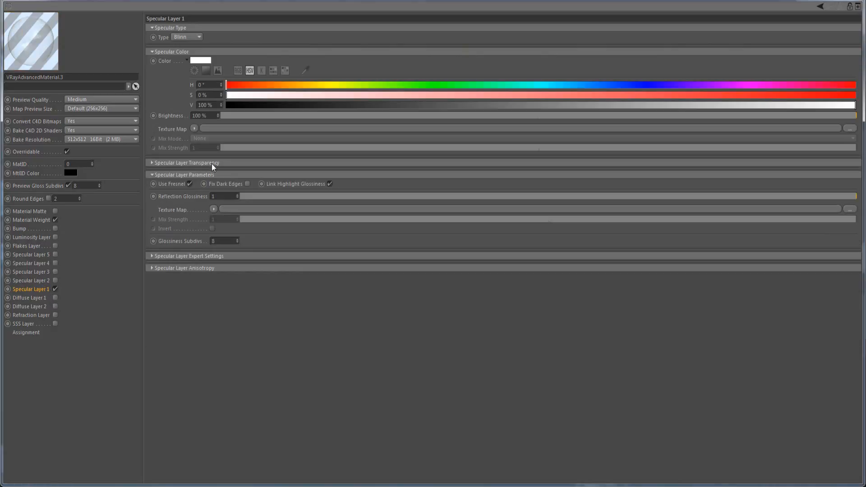
click(190, 184)
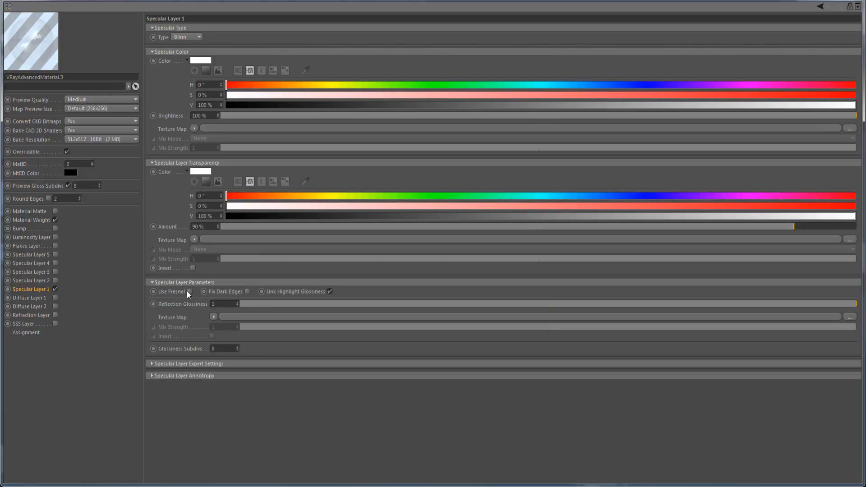
click(197, 243)
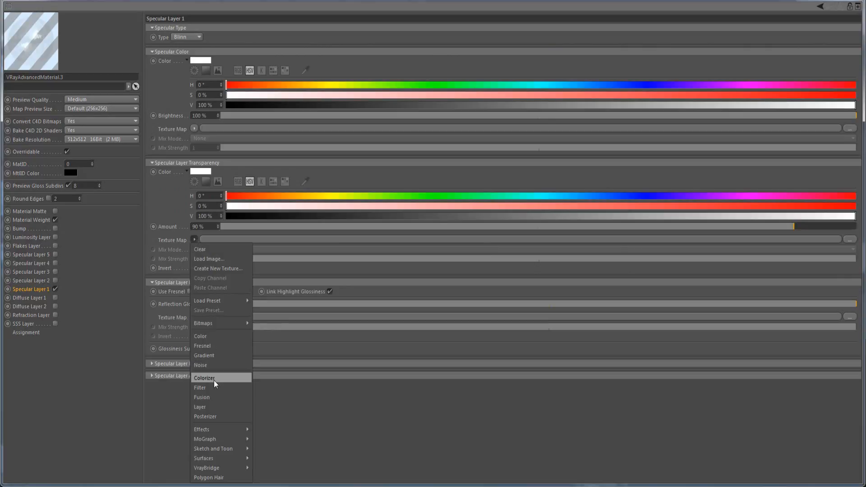
click(207, 346)
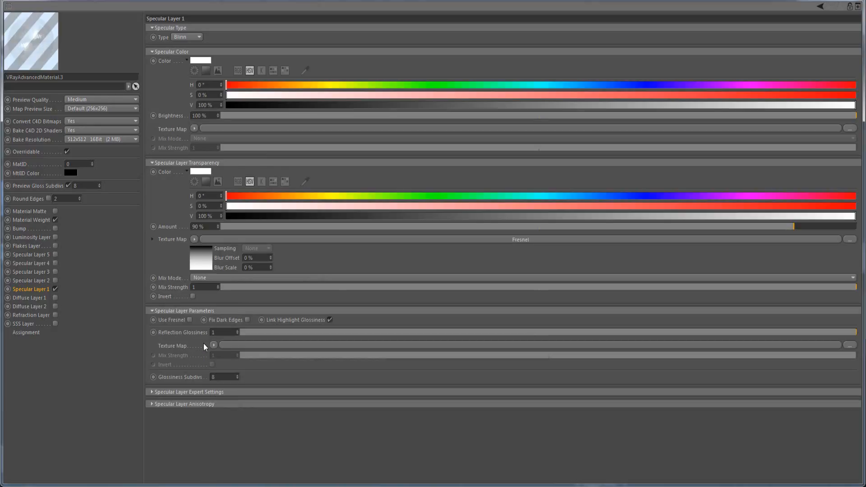
Step: Invert the Fresnel shader's gradient so it runs from black to white, leaving Physical off, and return to Specular Layer 1
click(201, 259)
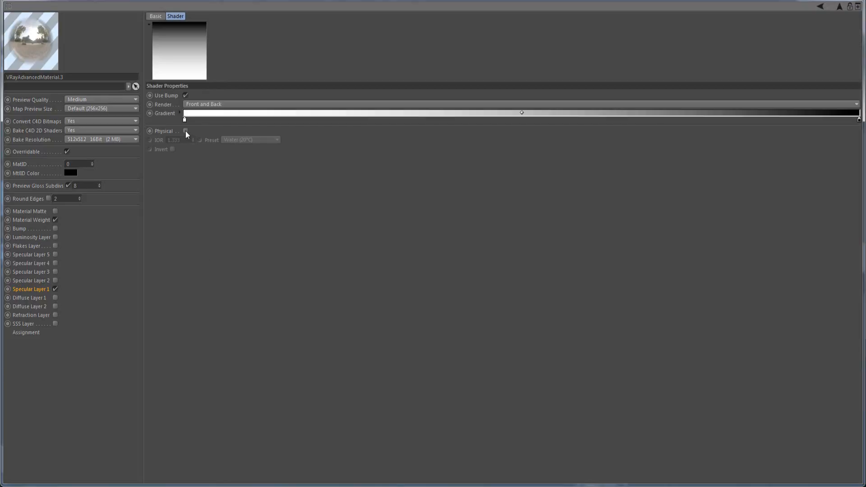
click(185, 131)
click(186, 131)
right_click(184, 120)
click(169, 150)
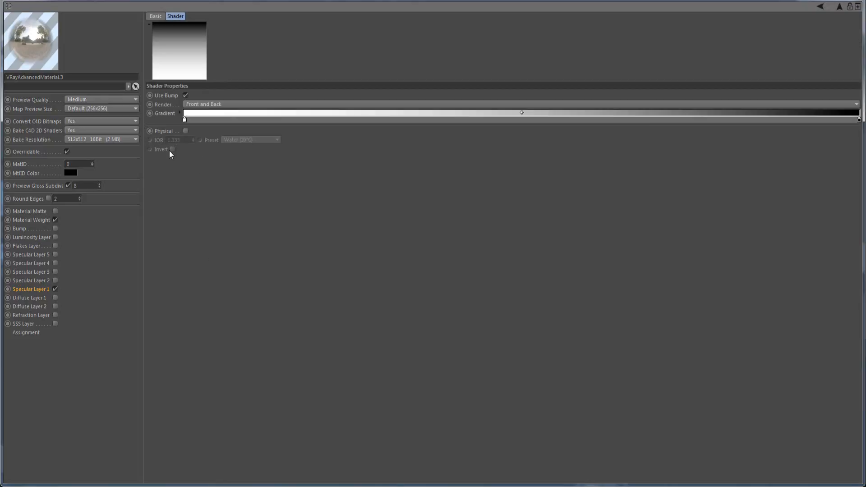
right_click(183, 121)
click(201, 126)
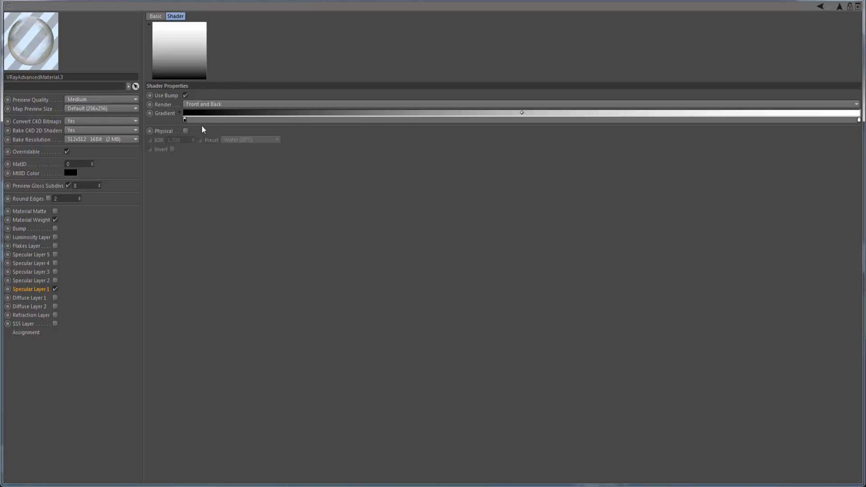
click(44, 289)
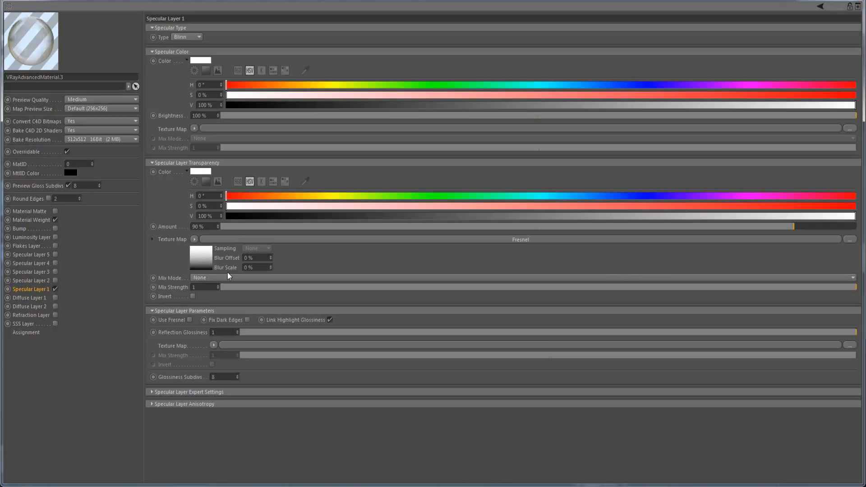
Step: Enable the water material's Refraction Layer and its volume fog, with the fog IOR set to 1.333
click(198, 311)
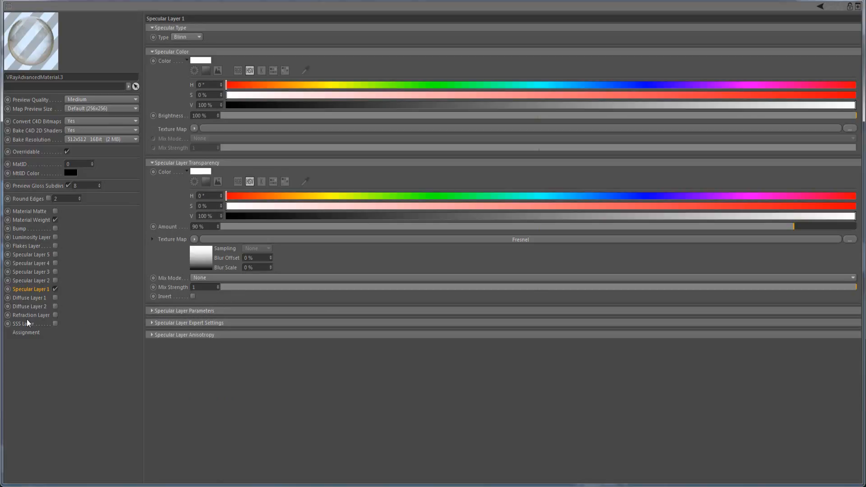
click(54, 315)
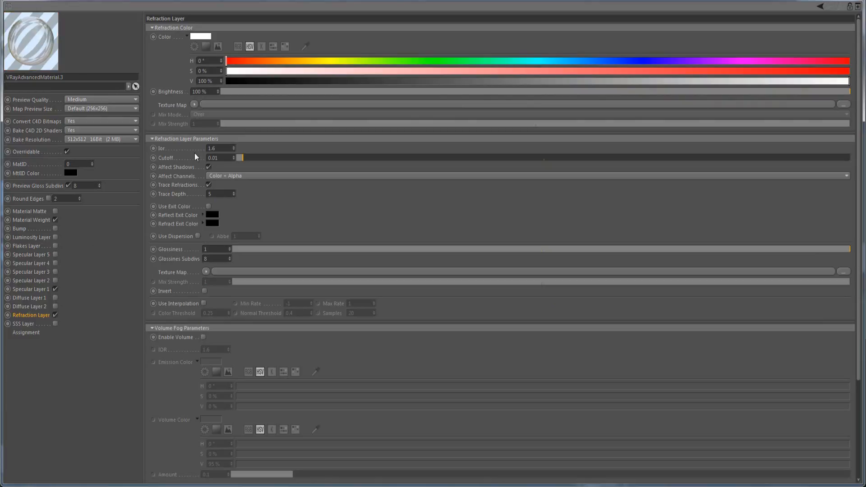
click(207, 140)
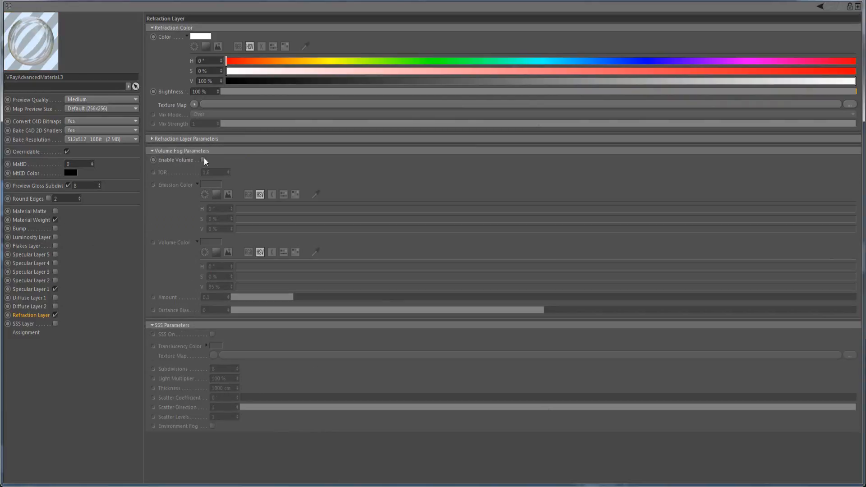
click(203, 160)
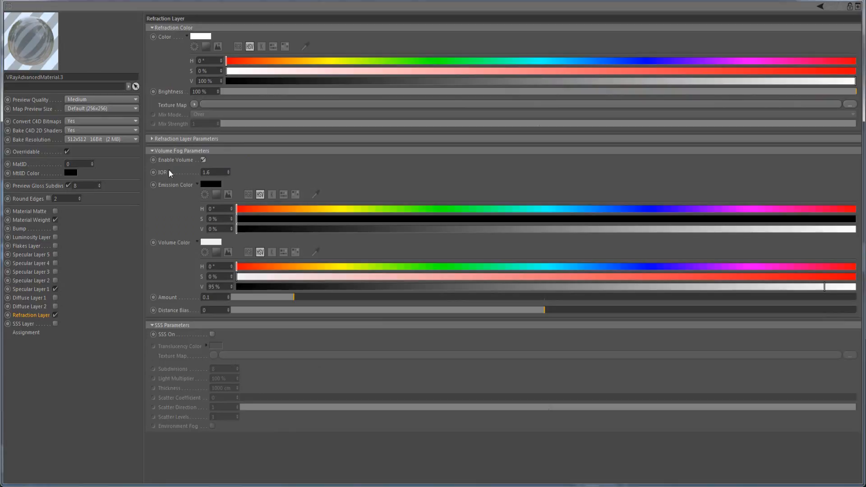
drag(223, 173, 197, 172)
text(1.333)
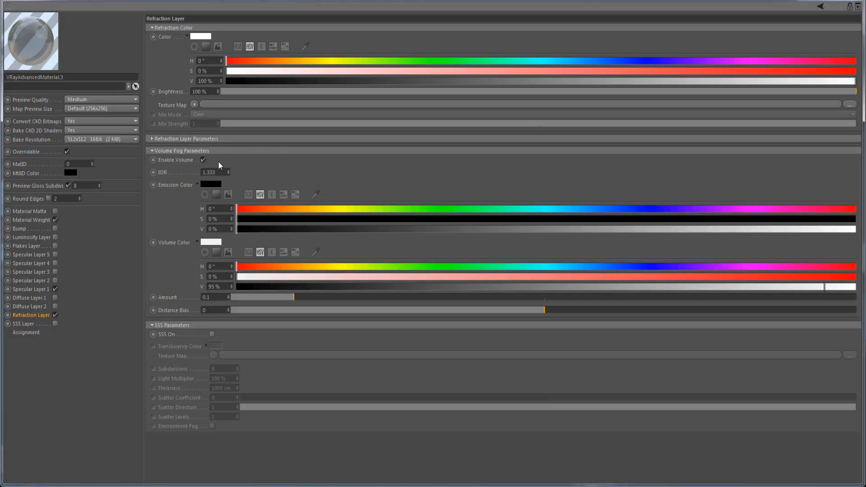
click(213, 185)
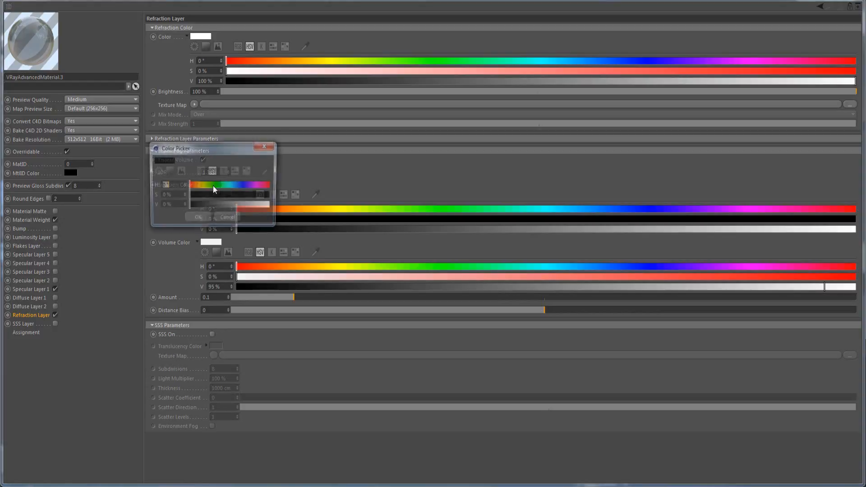
click(169, 172)
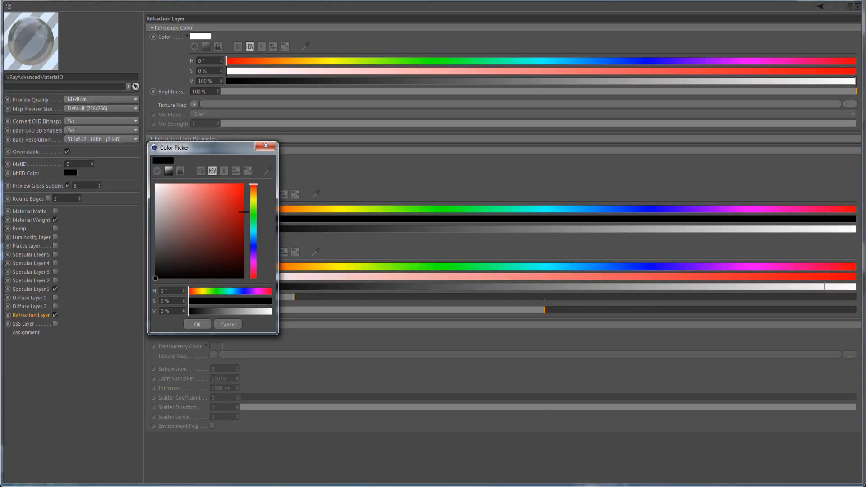
click(267, 148)
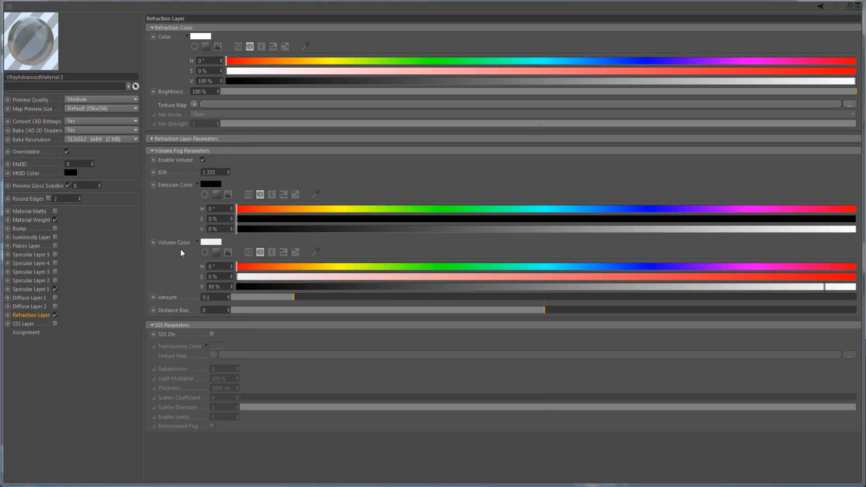
Step: Set the fog's Volume Color to a green with hue 143°, saturation 58.376% and value 78.68%
click(211, 241)
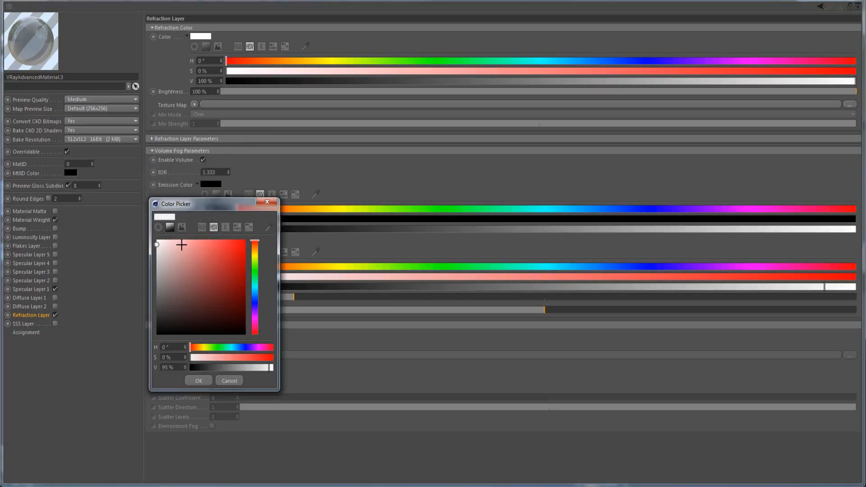
click(255, 277)
click(218, 267)
click(208, 260)
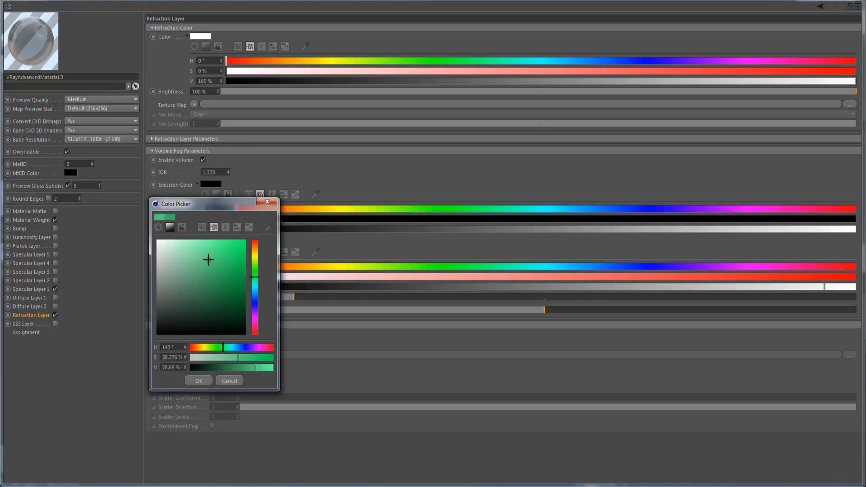
click(193, 380)
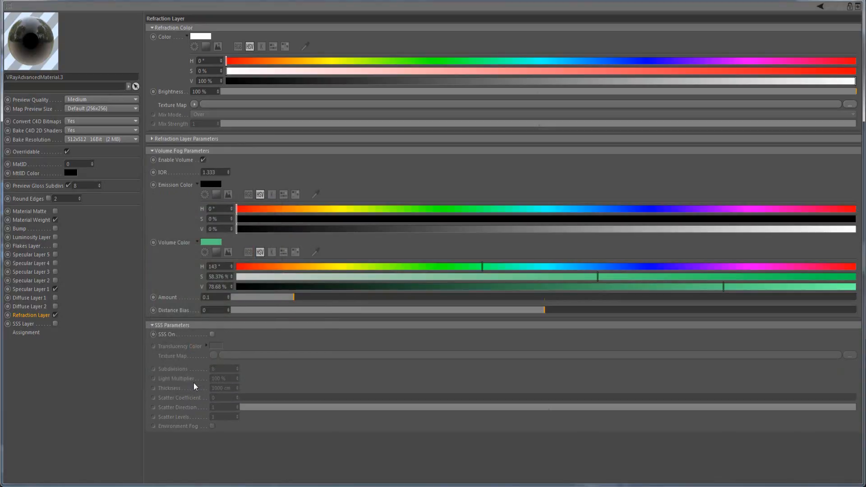
Step: Set the volume fog Amount to 0.01 and Distance Bias to 0.04, and close the material editor
click(237, 297)
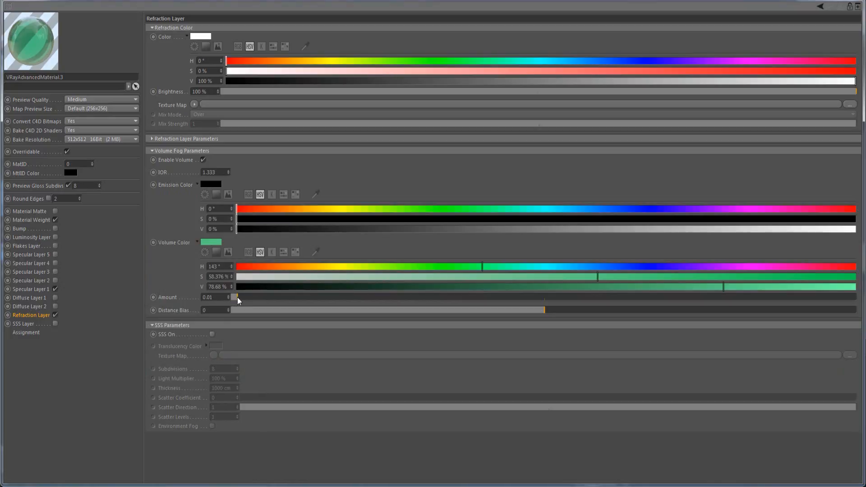
mouse_move(239, 301)
mouse_down()
mouse_move(275, 301)
mouse_move(235, 307)
mouse_up()
click(327, 311)
drag(329, 313, 557, 319)
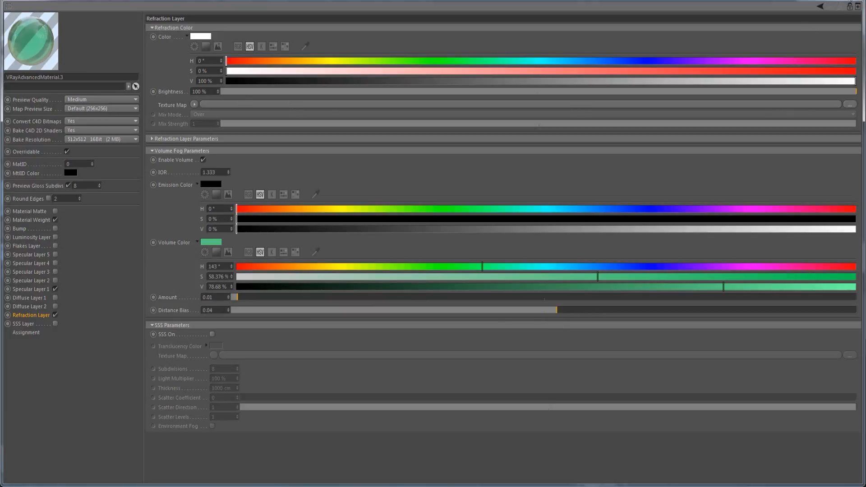
click(850, 0)
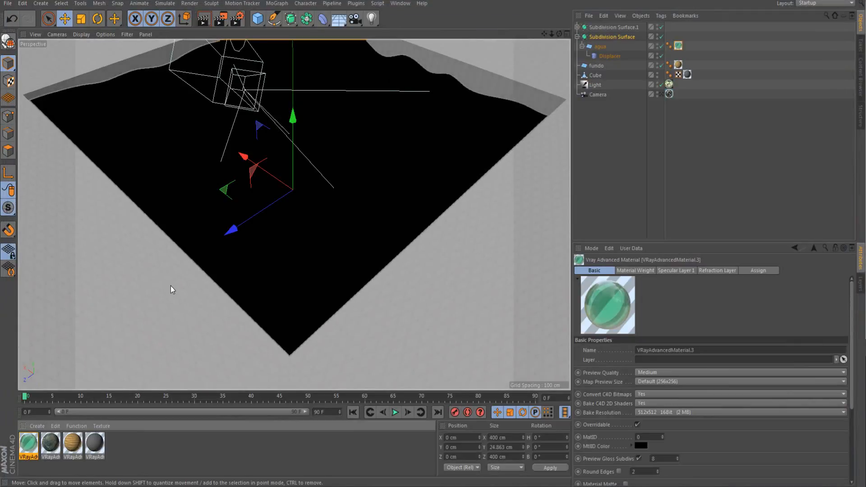
Step: Look through the scene Camera, render the viewport to preview the water, and clear the object selection
click(662, 94)
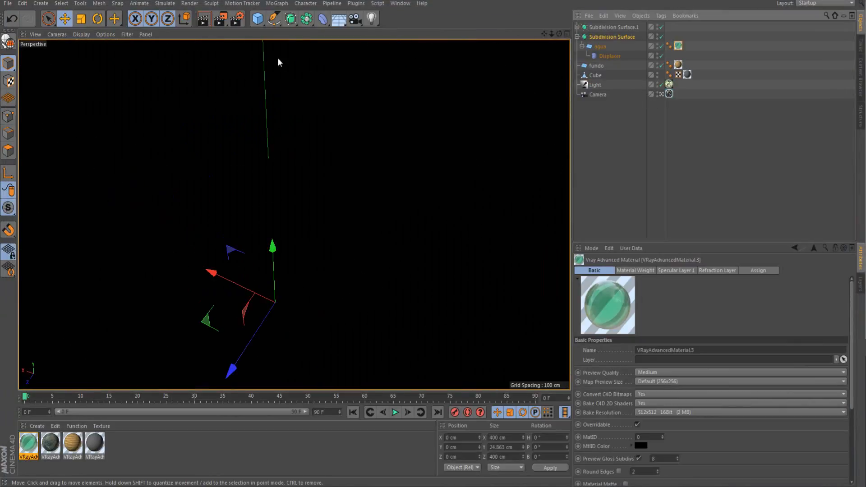
click(204, 20)
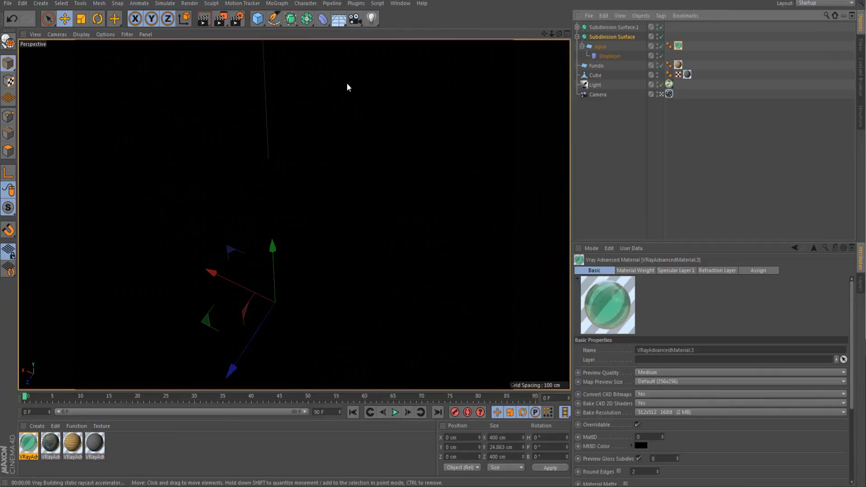
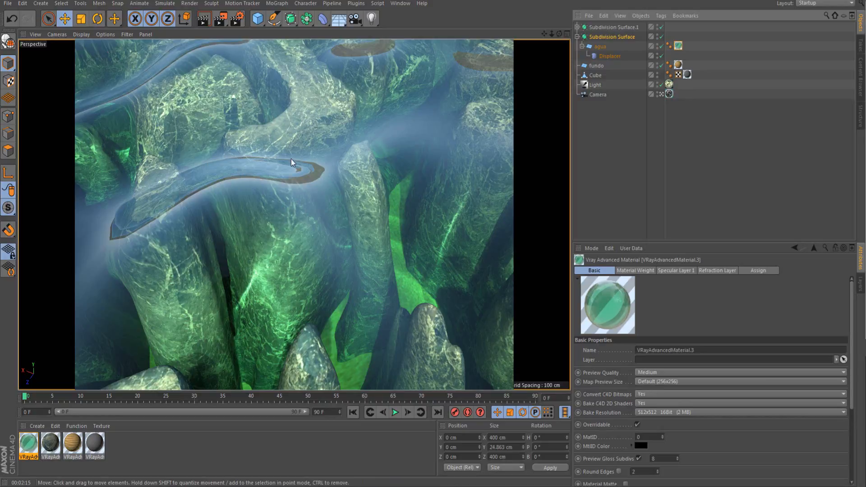
click(616, 136)
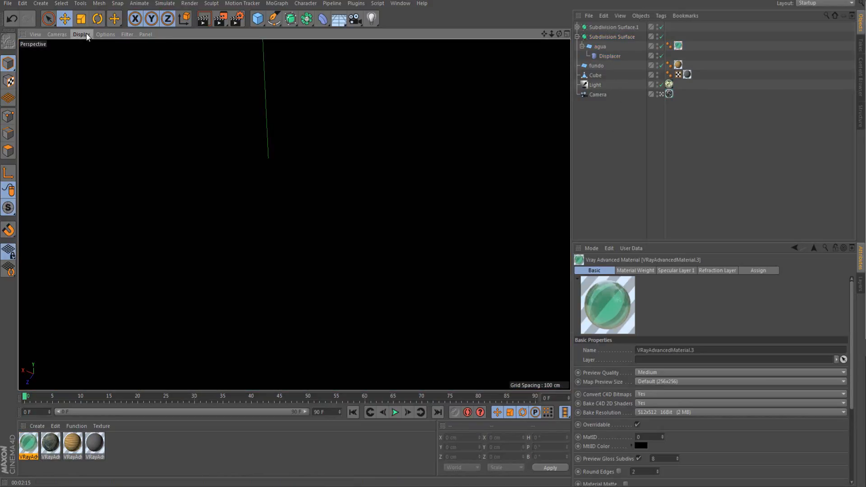
Step: Shade the viewport with Gouraud Shading (Lines) and leave the scene Camera's view
click(83, 34)
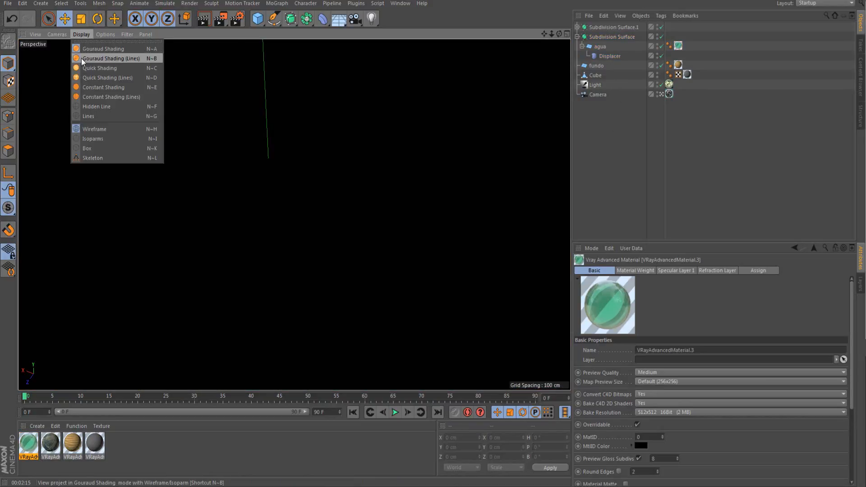
click(81, 58)
click(661, 94)
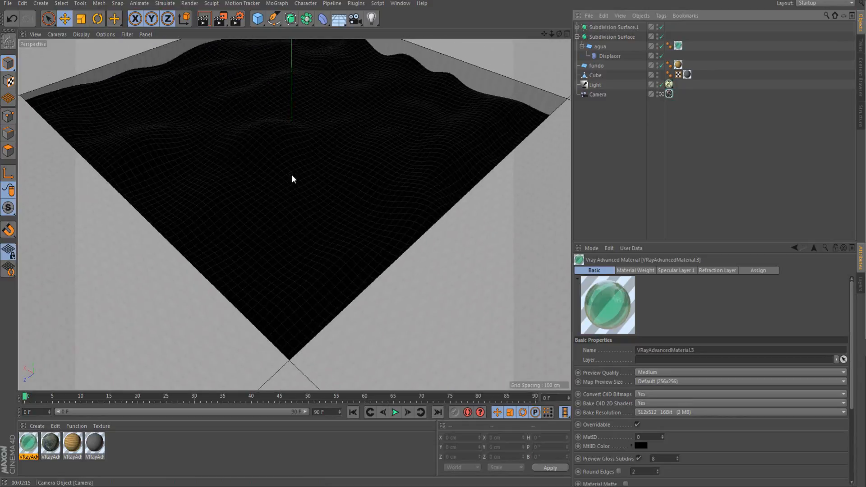
Step: Set the strength of the water plane's Displacer to 150%
click(612, 56)
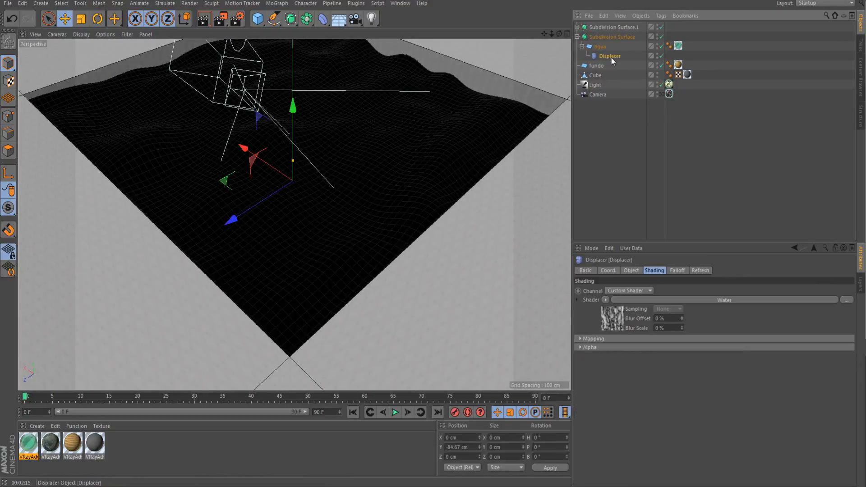
click(678, 270)
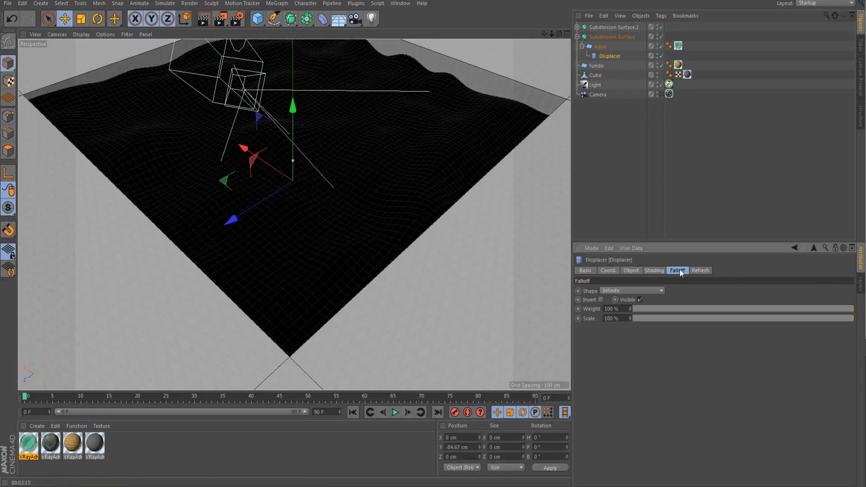
click(630, 270)
drag(659, 301, 855, 309)
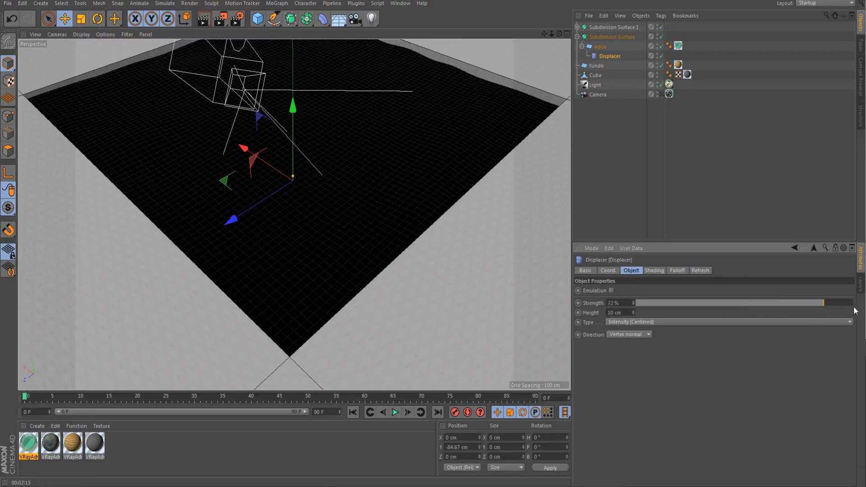
drag(634, 302, 634, 280)
Step: Switch the viewport to Gouraud Shading and remove the green water material from the agua plane
click(81, 34)
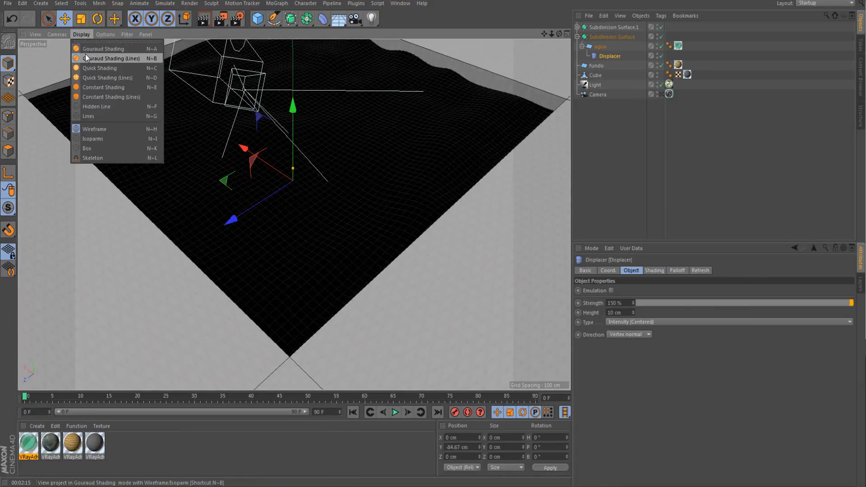
click(91, 48)
click(678, 46)
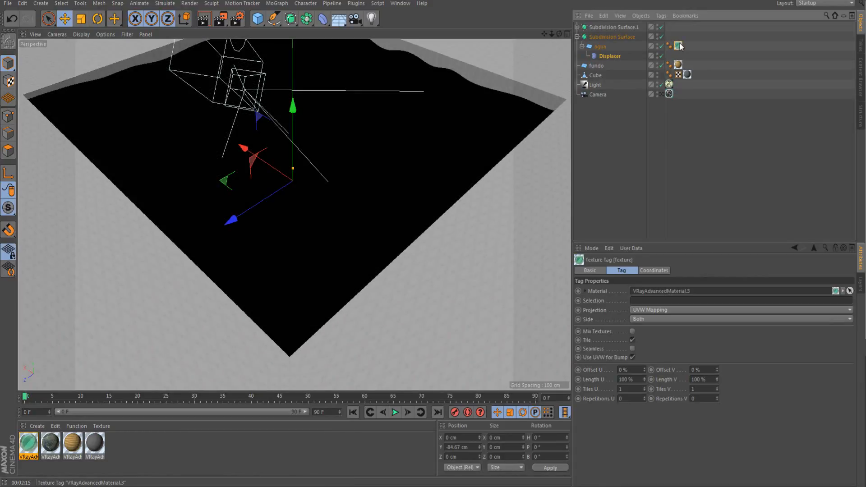
key(Delete)
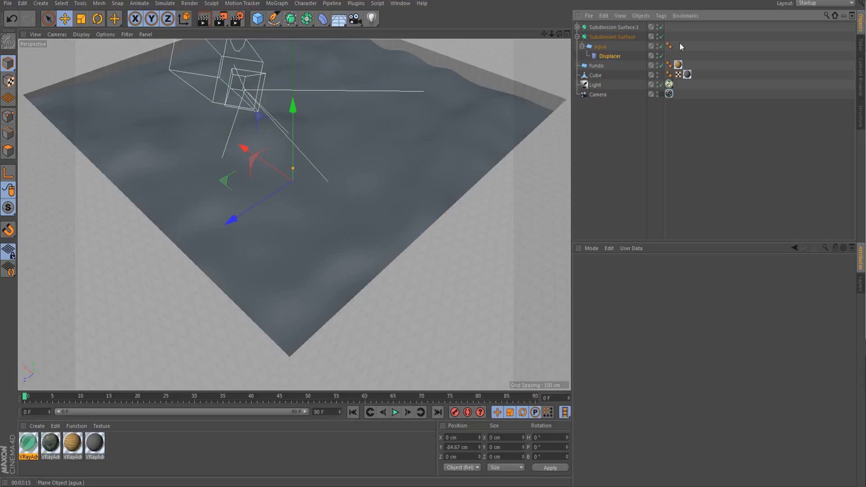
Step: Set the Displacer's strength to 113% and its Water shader to U Frequency 4.91 and V Frequency 3.73, with a raised T Frequency
click(620, 56)
drag(633, 303, 634, 331)
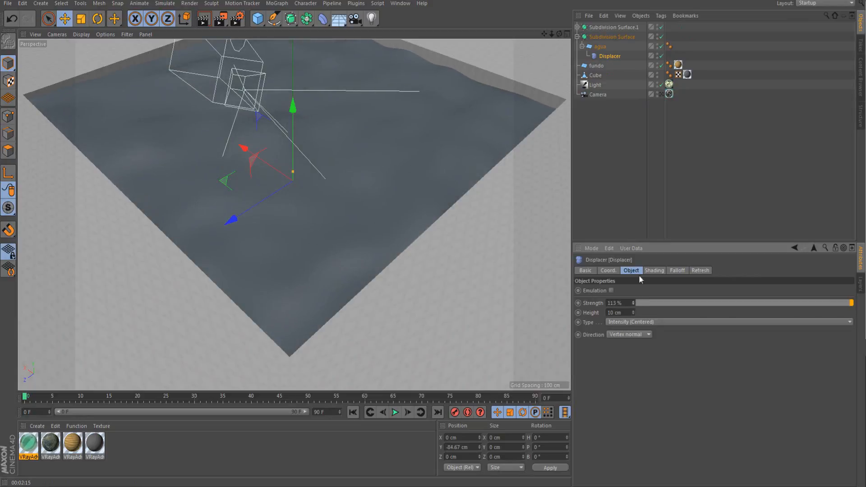
click(655, 270)
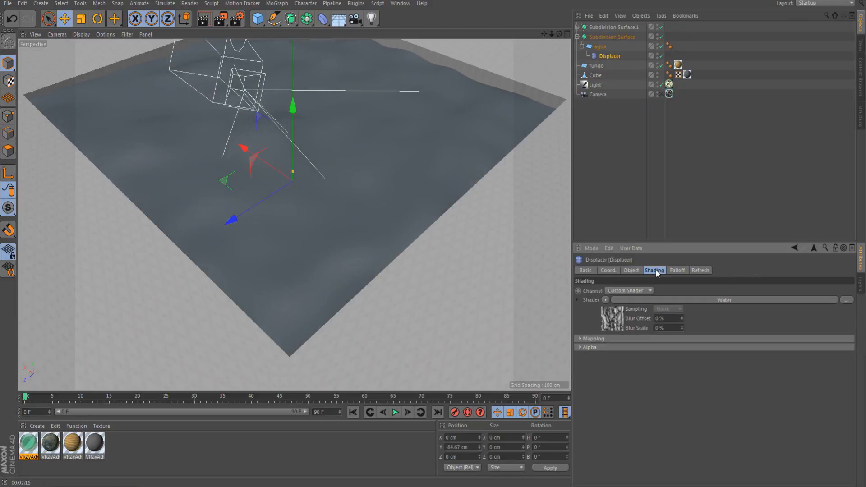
click(616, 319)
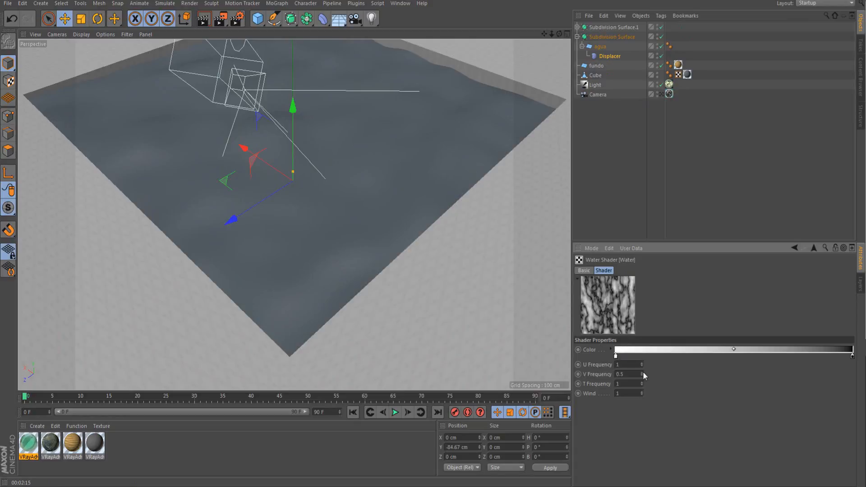
drag(641, 374, 641, 352)
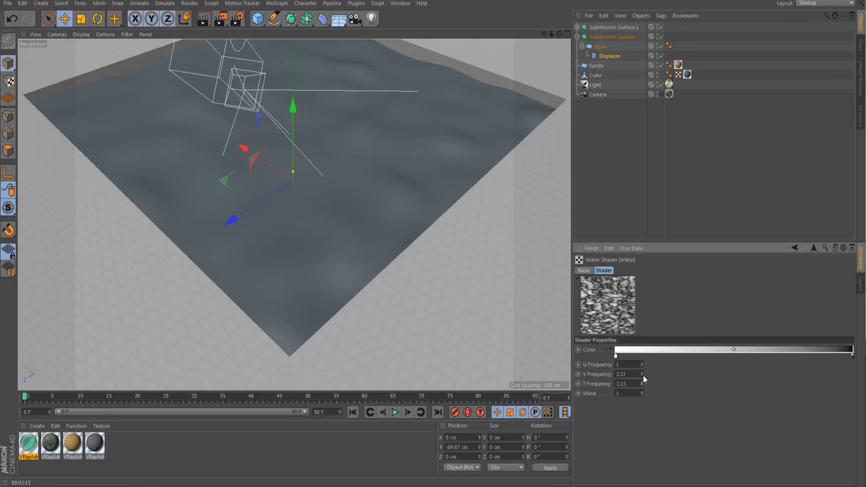
drag(641, 374, 641, 356)
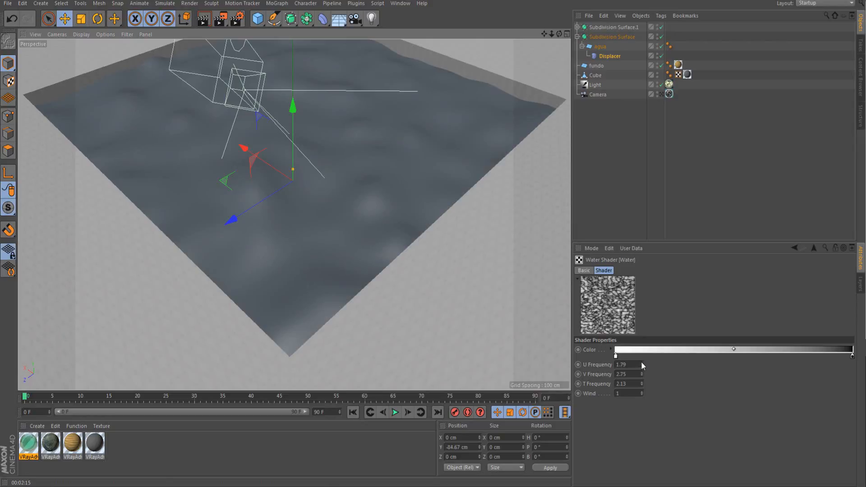
drag(641, 364, 641, 343)
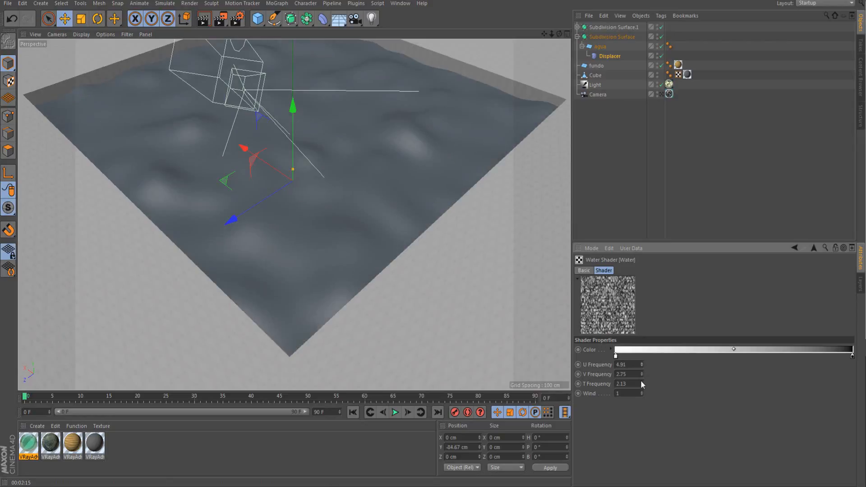
drag(641, 374, 642, 368)
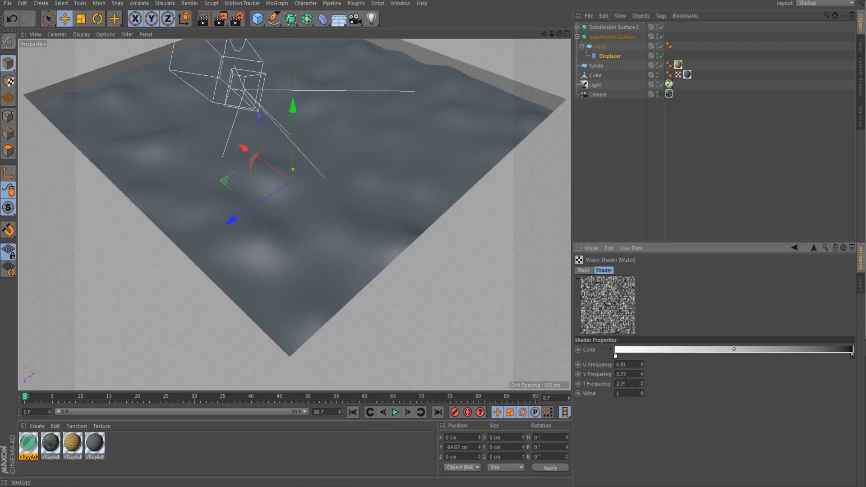
Step: Raise the water's Subdivision Surface to 4 editor and 4 renderer subdivisions, and display the mesh with Gouraud Shading (Lines)
click(596, 38)
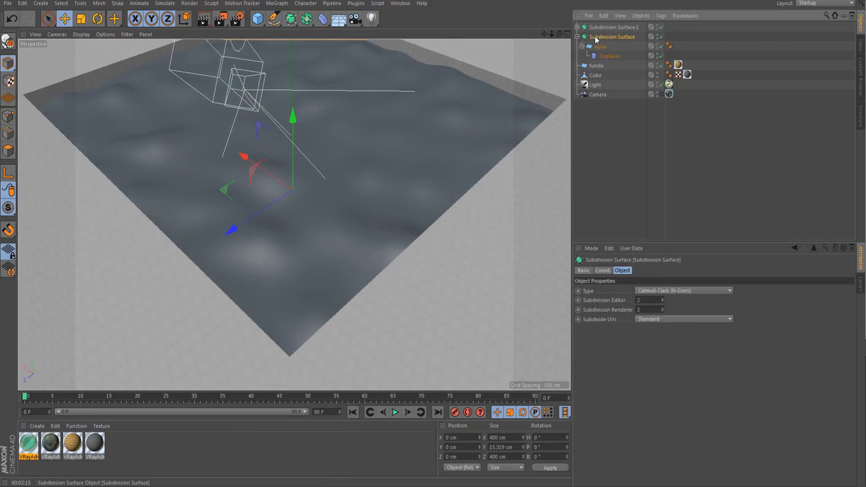
click(662, 299)
click(76, 35)
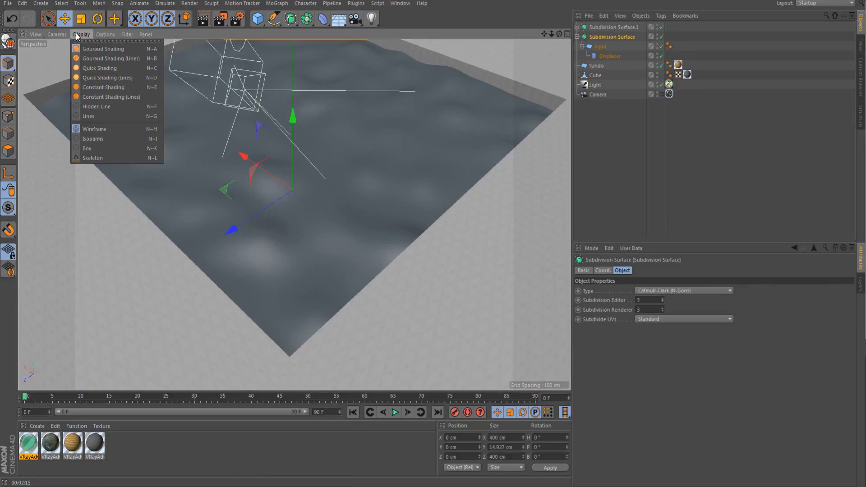
click(92, 57)
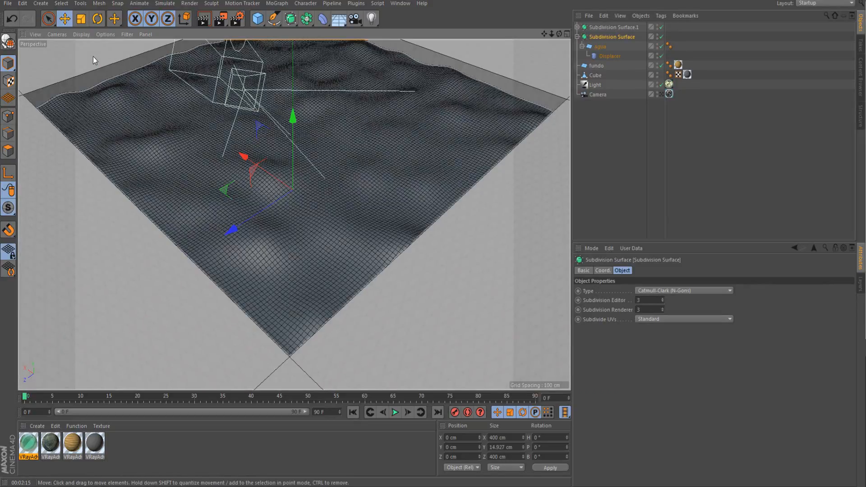
click(662, 299)
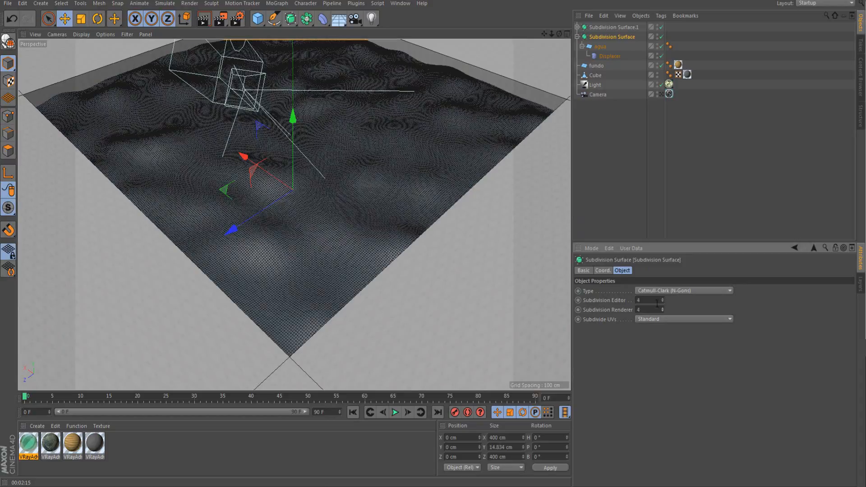
Step: Lower the Displacer's wave height directly in the viewport until the water is only slightly rippled
click(609, 56)
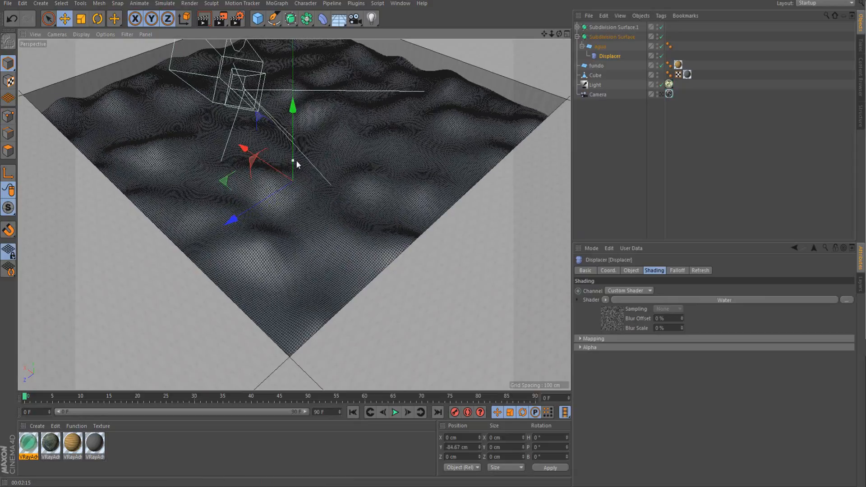
drag(297, 168, 296, 177)
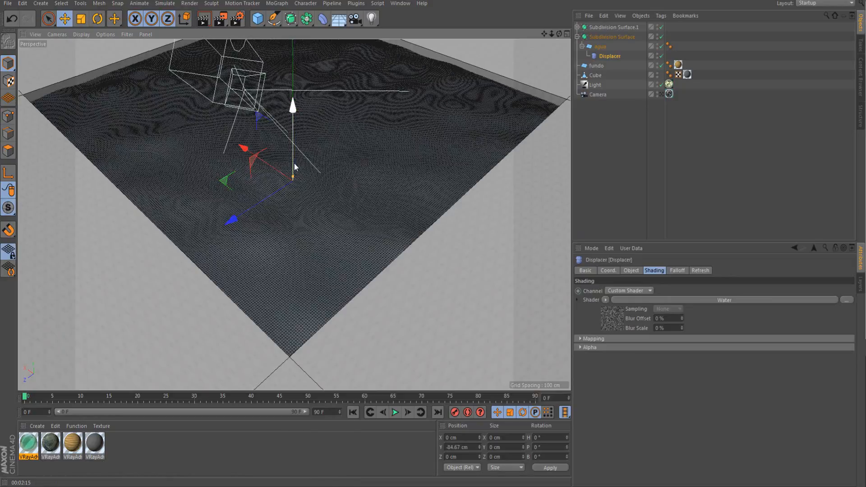
scroll(319, 189, down, 1)
scroll(319, 187, down, 3)
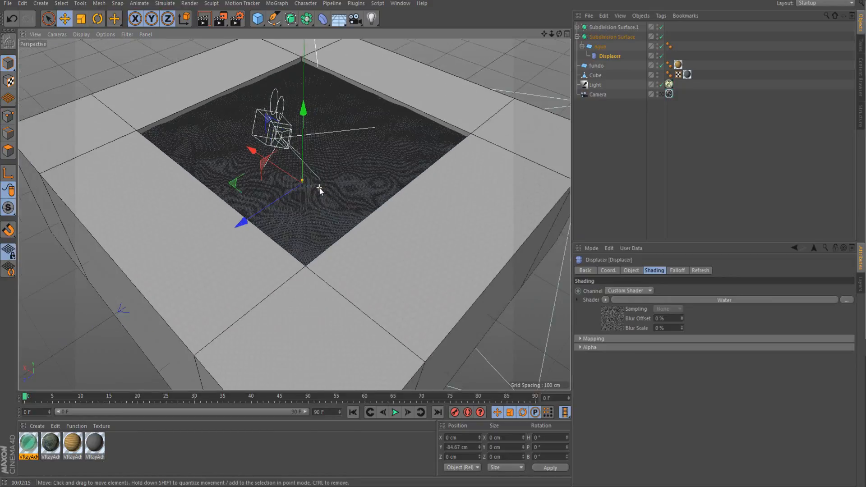
alt+drag(319, 188, 304, 178)
Step: Disable the water's Subdivision Surface and activate Live Selection in Polygon mode
click(662, 36)
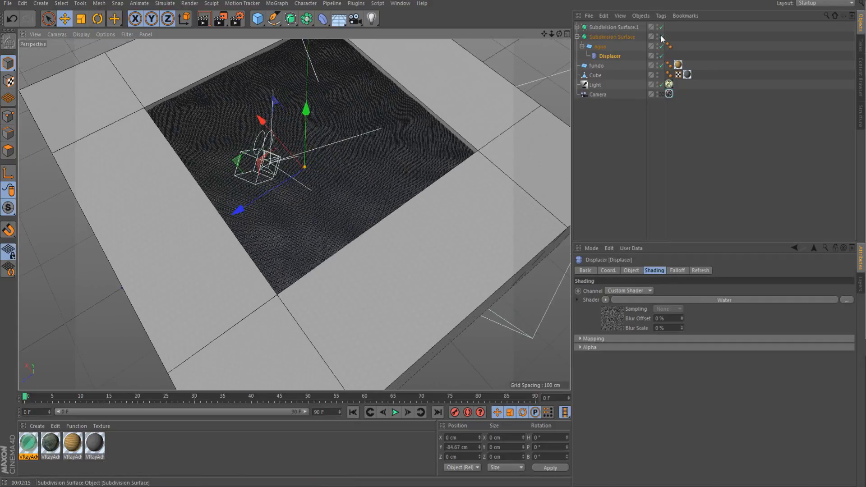
scroll(208, 140, up, 2)
click(8, 153)
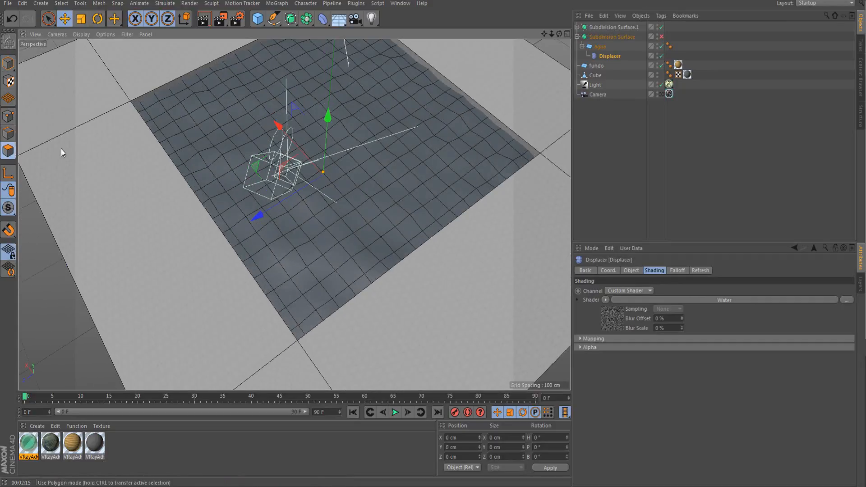
click(49, 20)
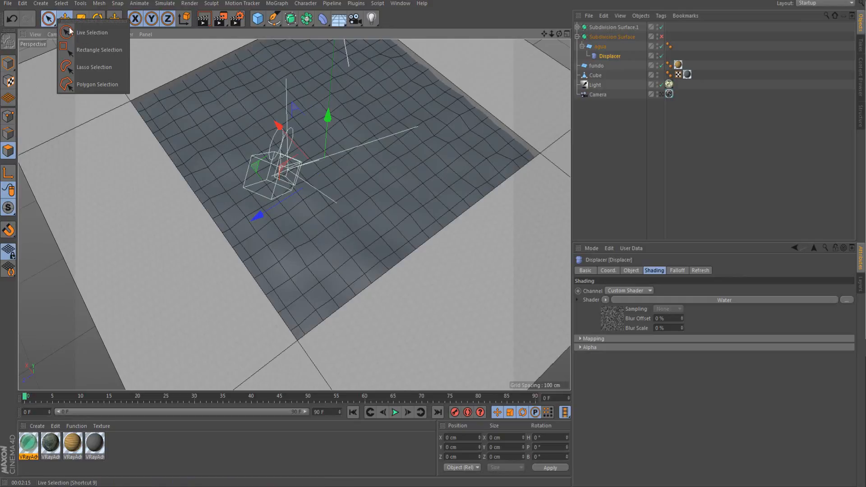
click(85, 37)
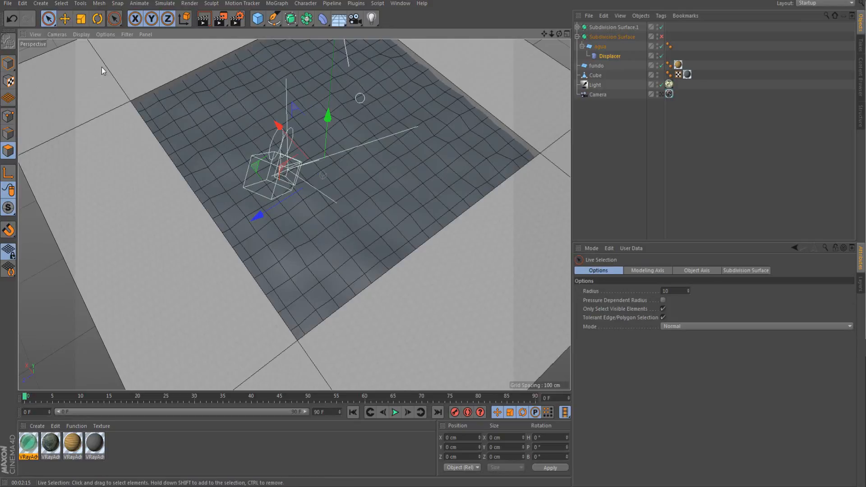
click(48, 20)
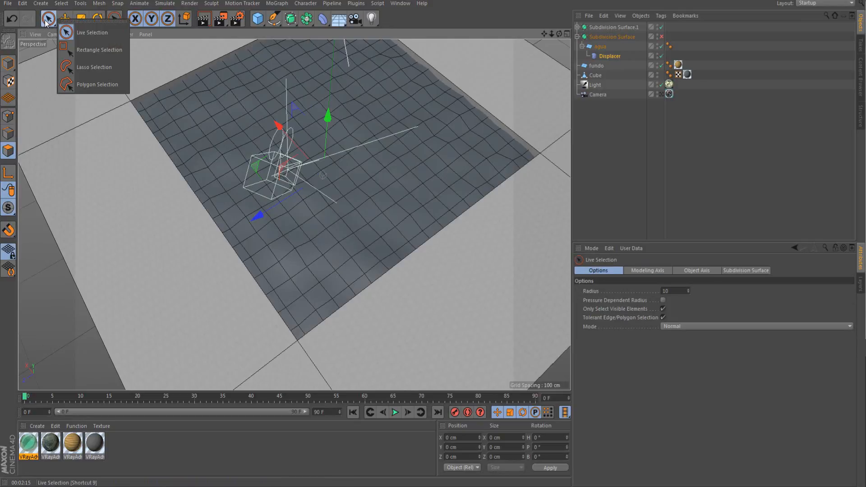
click(79, 33)
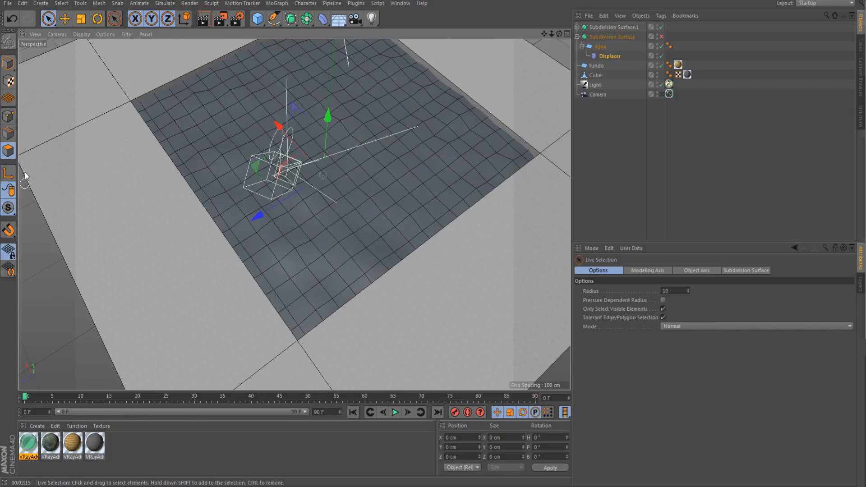
Step: Duplicate the agua plane together with its Displacer
click(602, 47)
click(603, 37)
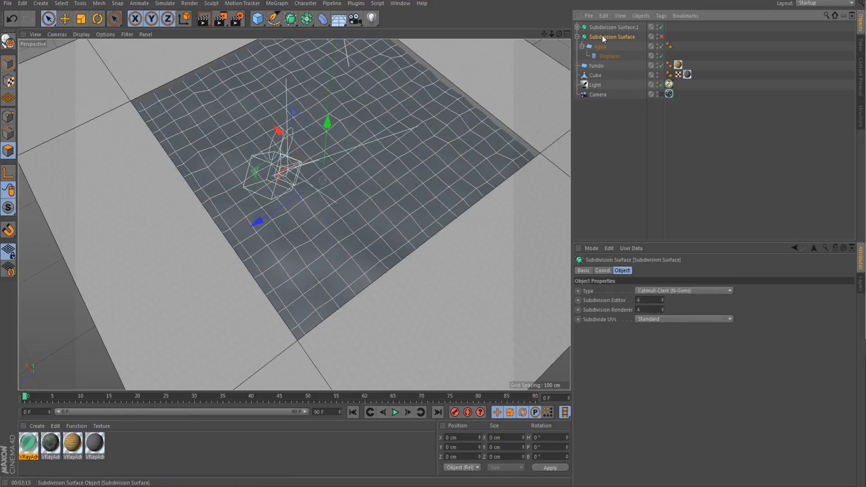
click(600, 47)
key(ctrl+c)
key(ctrl+v)
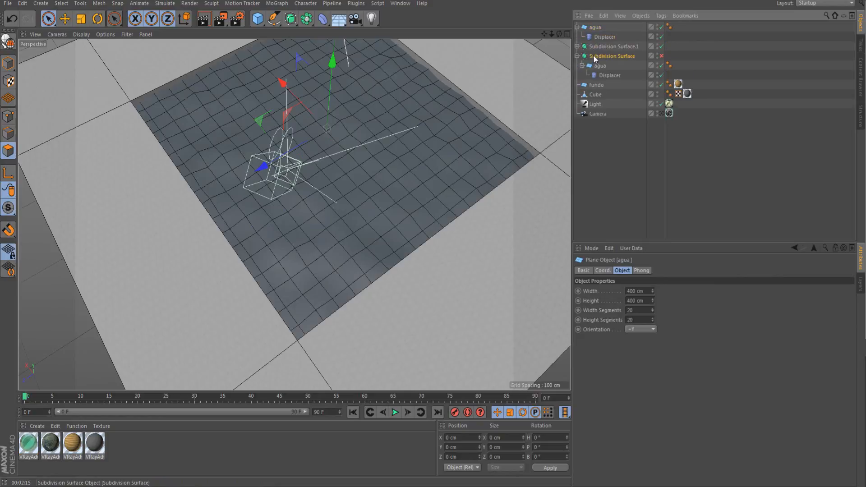
click(594, 56)
drag(601, 24, 605, 26)
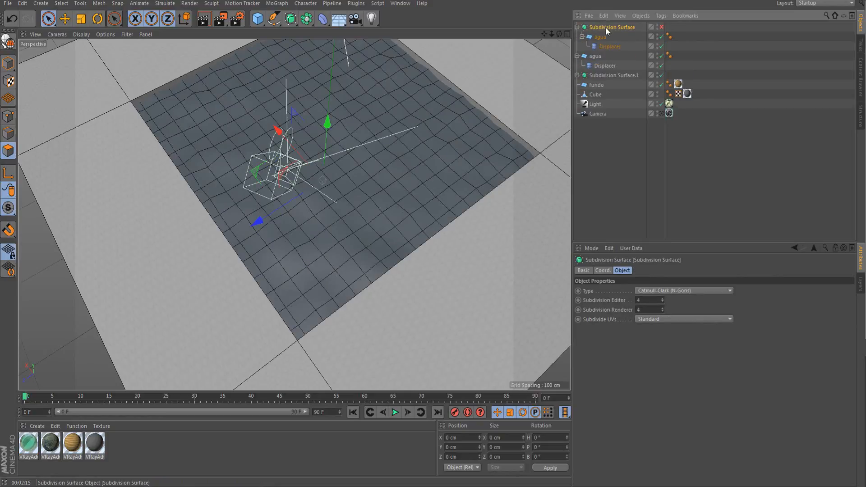
key(ctrl+z)
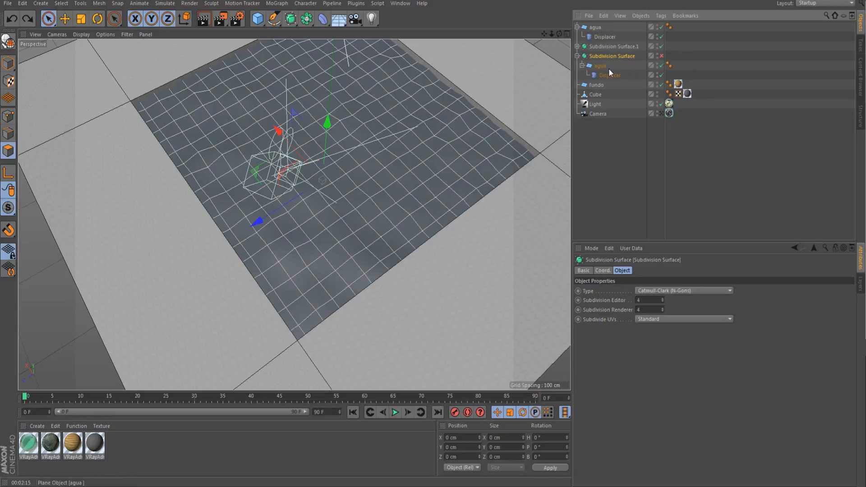
Step: Make the agua plane inside the Subdivision Surface editable, expand Subdivision Surface.1, and select the copied agua plane
click(608, 68)
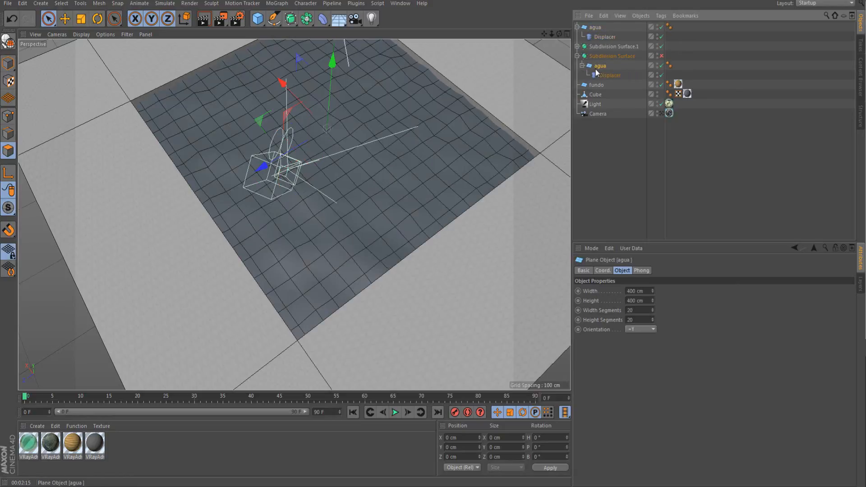
key(c)
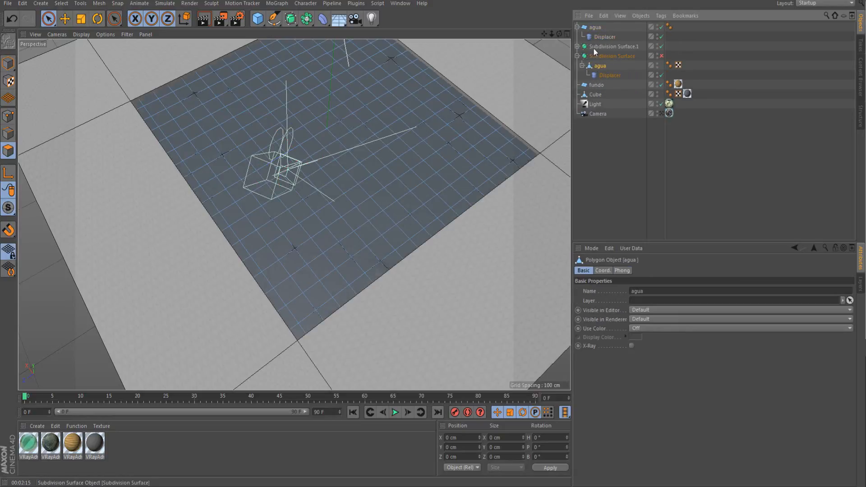
click(577, 46)
click(596, 28)
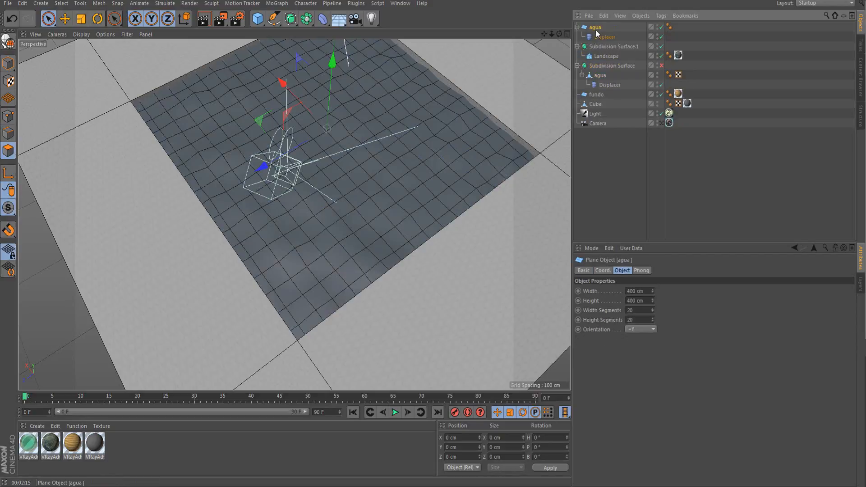
Step: Delete the copied agua plane and select a 140 by 200 cm block of polygons along one edge of the remaining agua mesh
key(Delete)
click(600, 57)
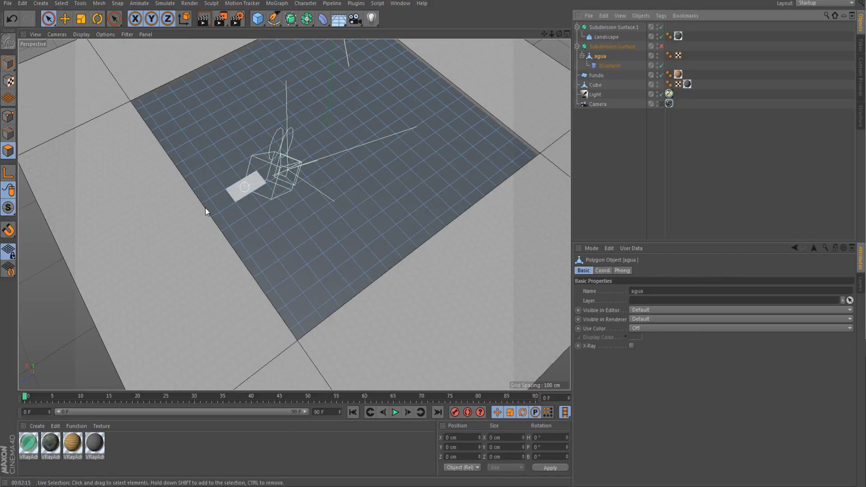
mouse_move(192, 183)
mouse_down()
mouse_move(244, 150)
mouse_move(303, 129)
mouse_up()
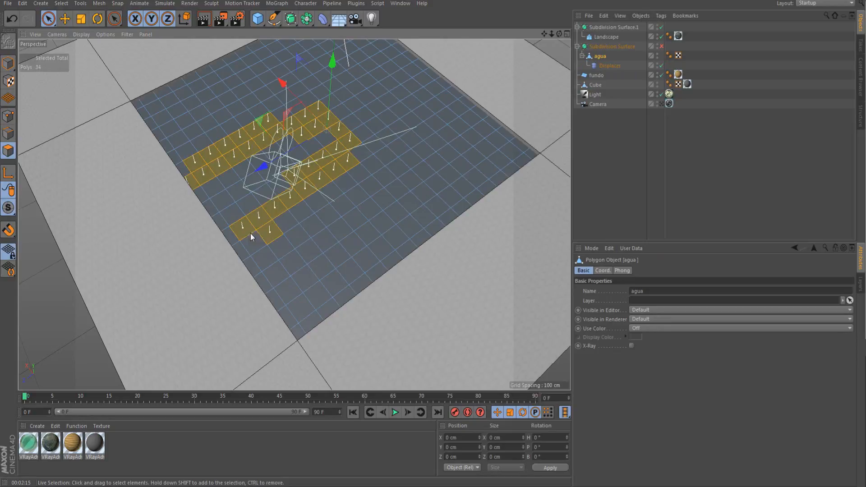
drag(250, 234, 211, 188)
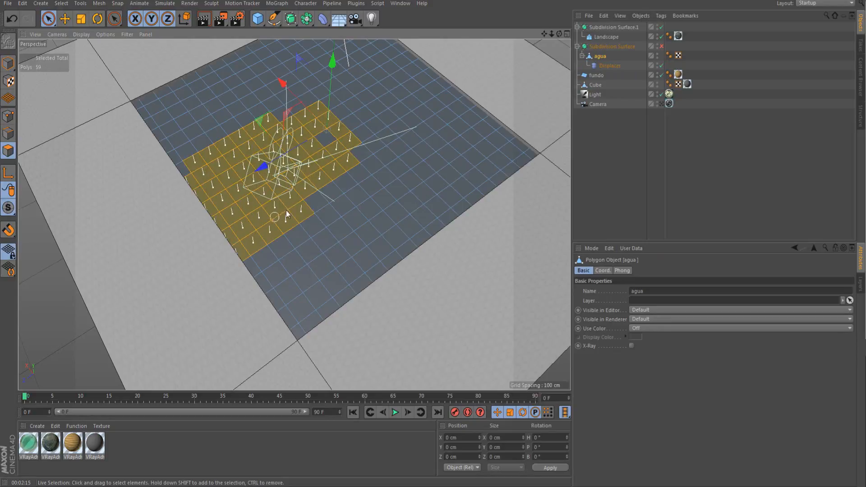
mouse_move(311, 130)
mouse_down()
mouse_move(278, 118)
mouse_move(310, 115)
mouse_up()
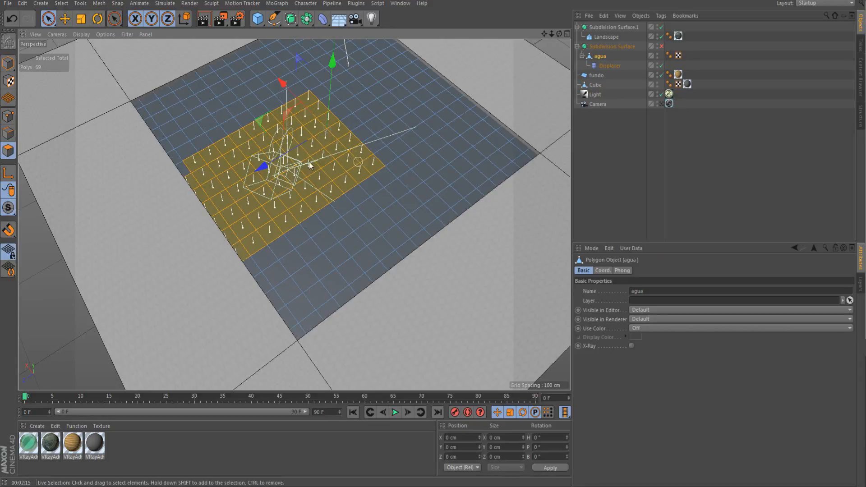
Step: Split the selected polygons into a separate agua object, return to Model mode and select the split patch
right_click(260, 174)
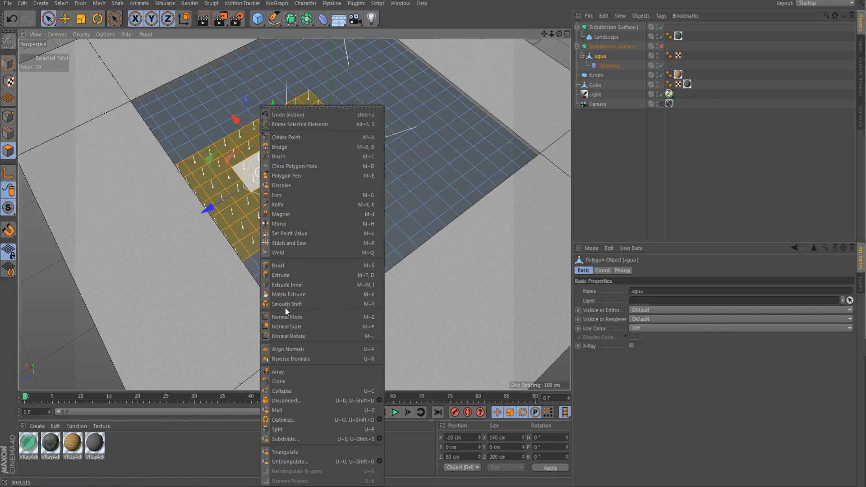
click(289, 431)
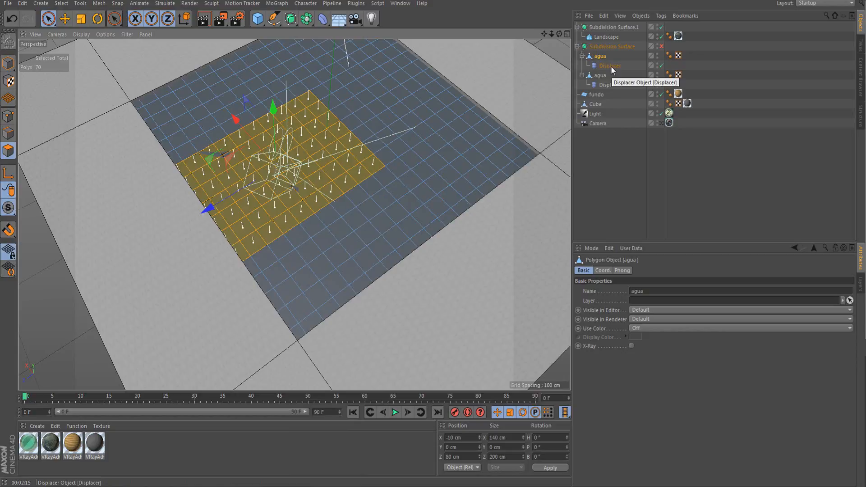
click(49, 18)
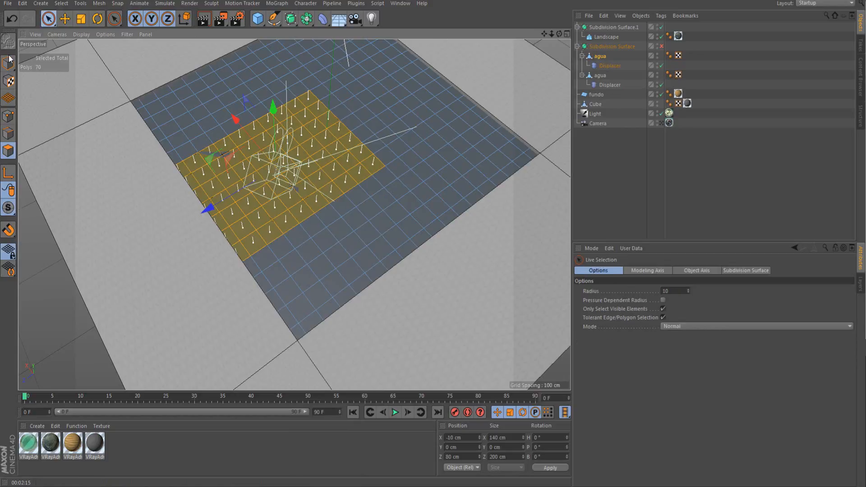
click(8, 64)
click(600, 76)
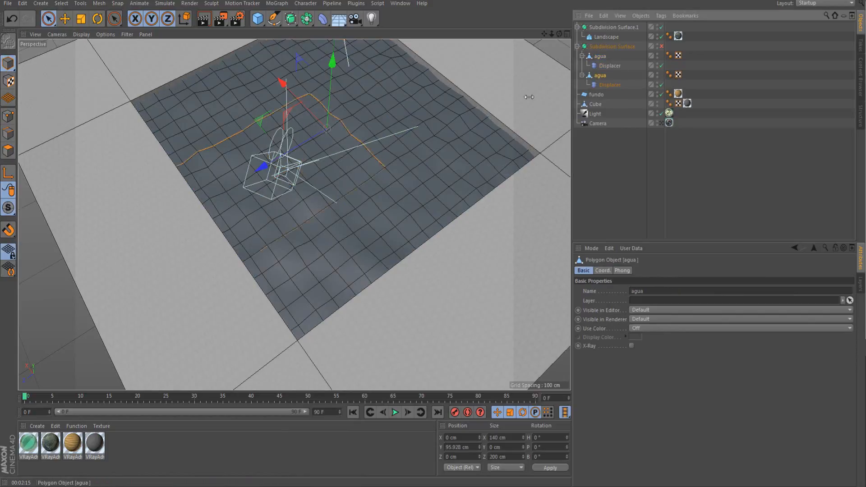
drag(329, 86, 330, 42)
key(ctrl+z)
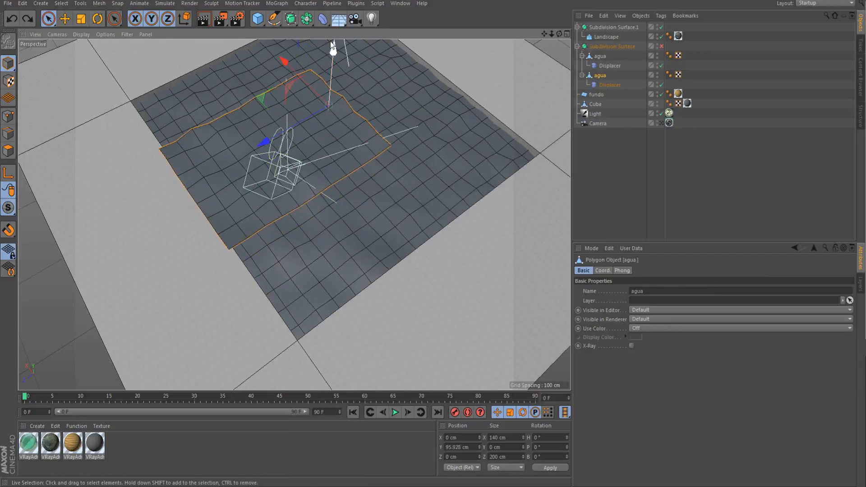
key(ctrl+z)
Step: Move the split agua patch out to the top of the object hierarchy and delete its Displacer
click(605, 85)
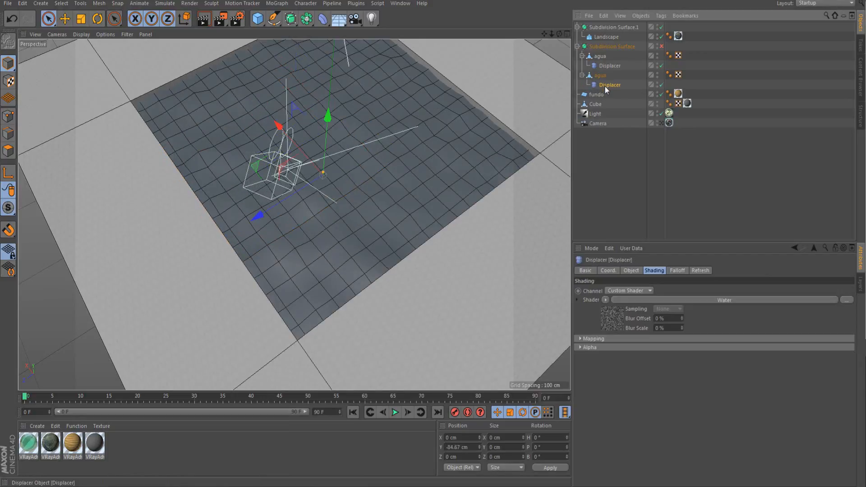
drag(600, 75, 603, 24)
click(595, 39)
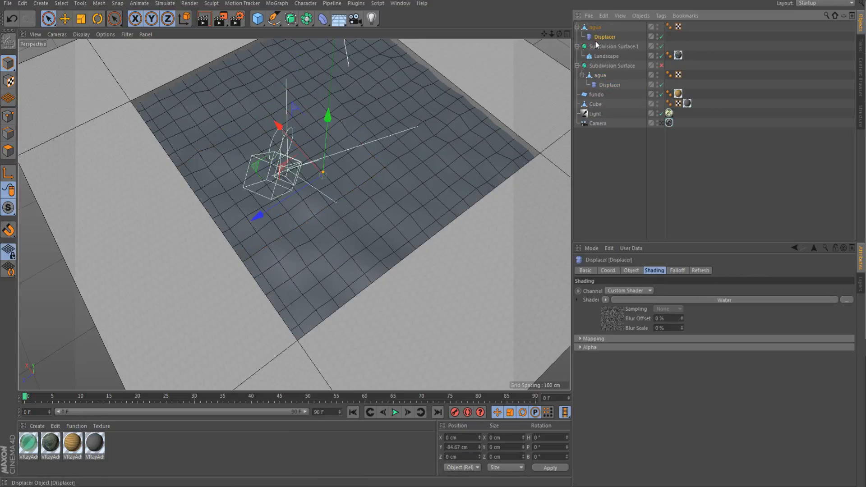
key(Delete)
Step: Add a Formula deformer to the split agua patch and nest the patch in a new Subdivision Surface
click(595, 27)
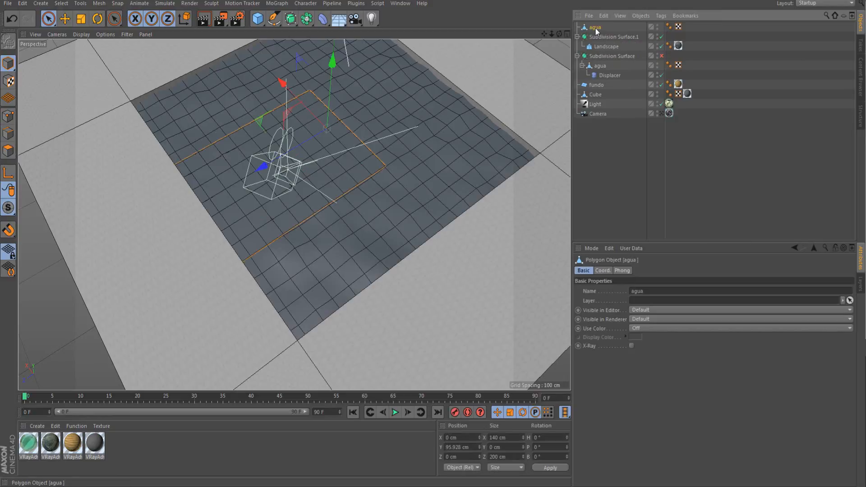
click(321, 20)
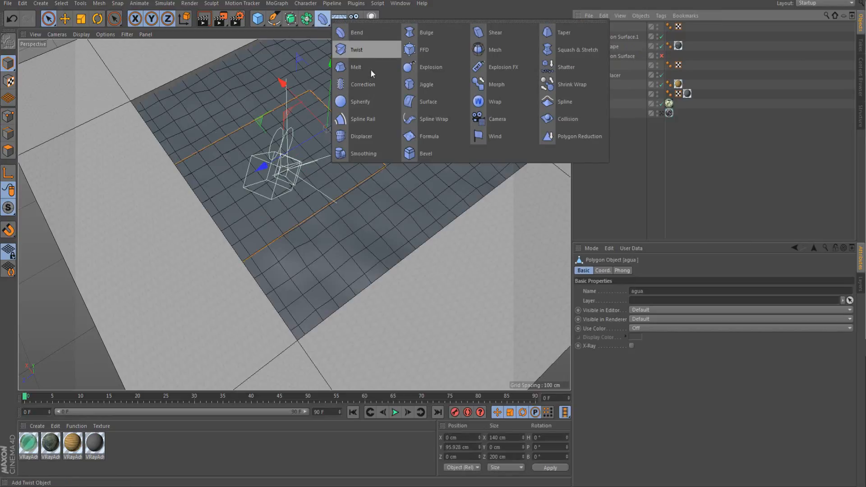
click(425, 142)
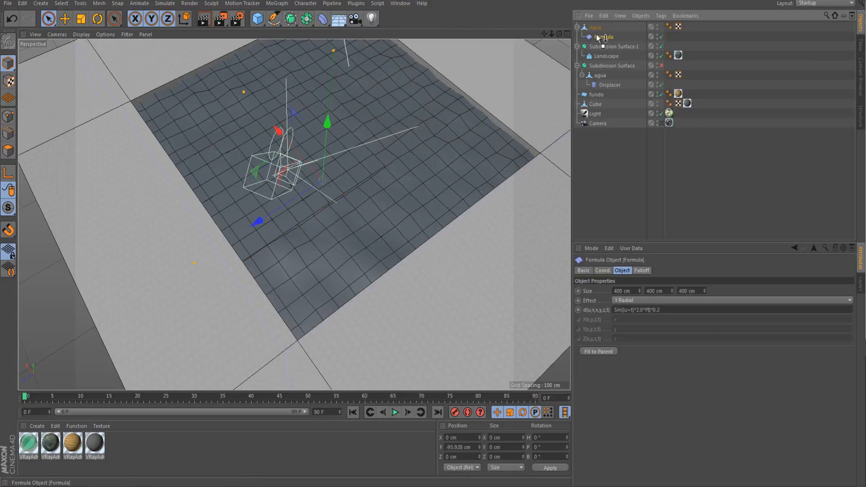
click(292, 21)
drag(595, 38, 594, 27)
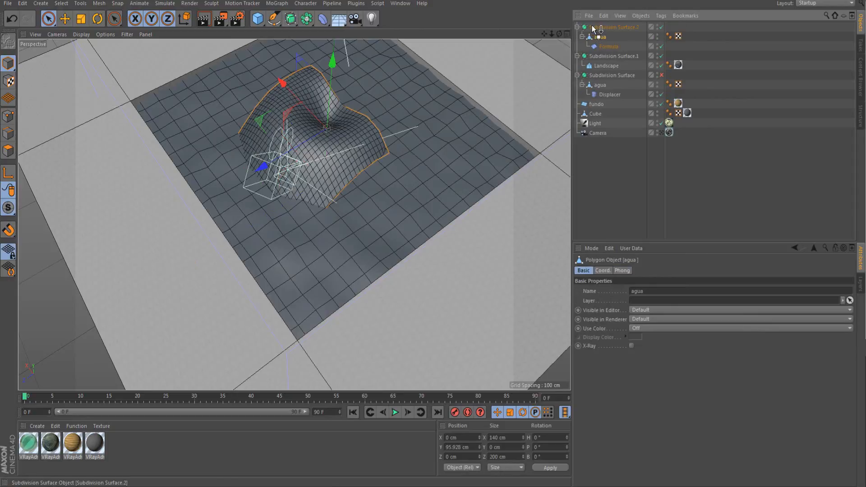
Step: Shrink the Formula deformer to about 107 × 36 × 12 cm and raise it to about Y -15 cm
click(610, 46)
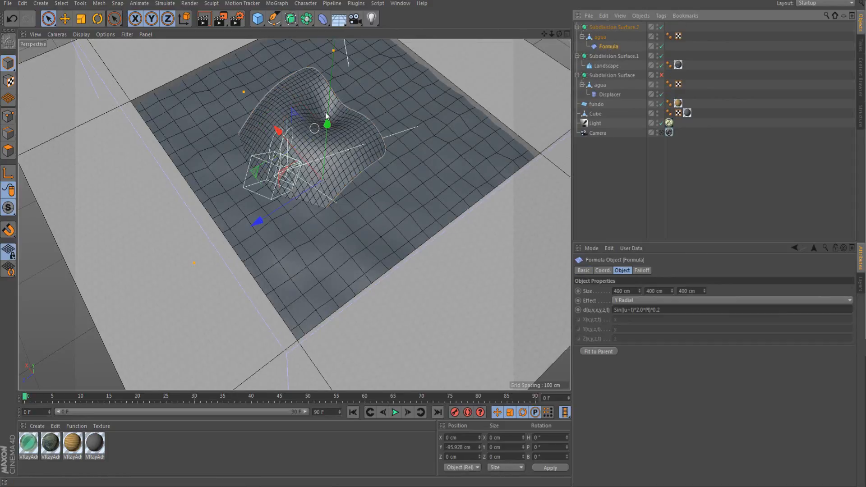
scroll(327, 116, down, 3)
alt+drag(373, 110, 367, 109)
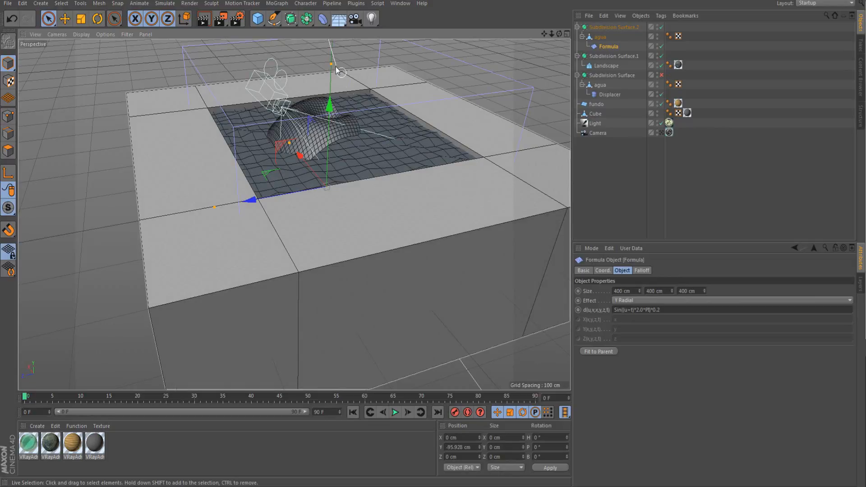
drag(332, 65, 323, 176)
click(307, 191)
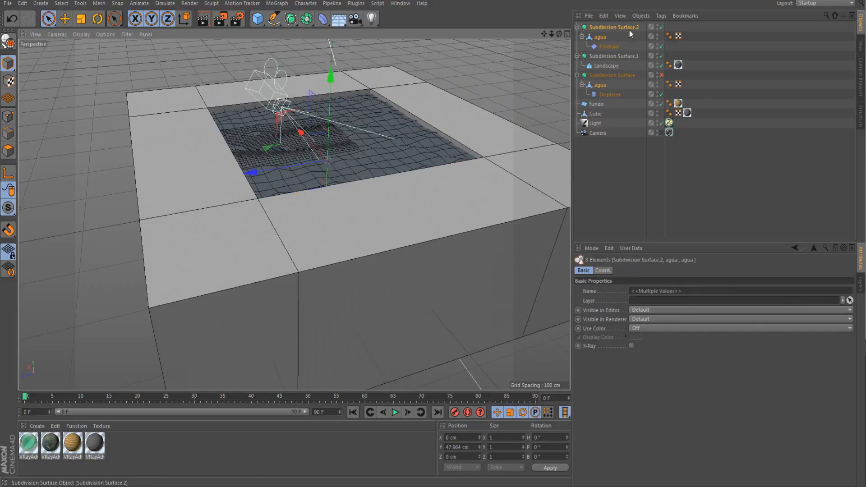
click(608, 46)
scroll(243, 136, up, 2)
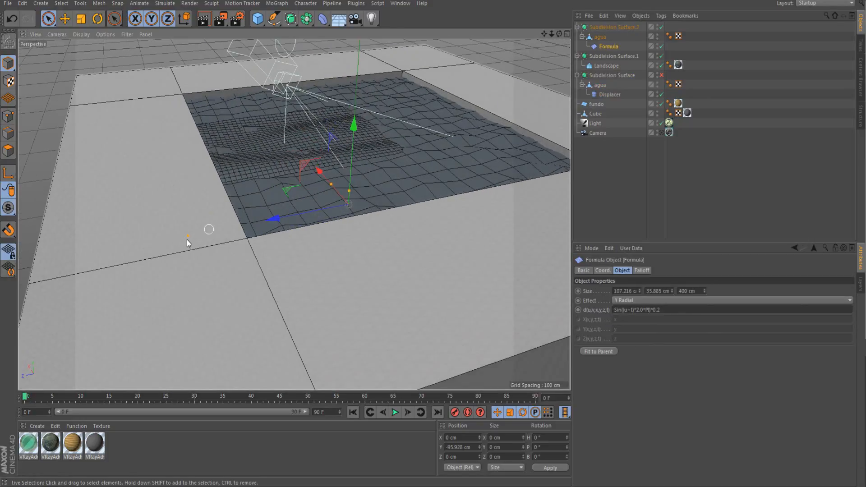
drag(191, 236, 339, 206)
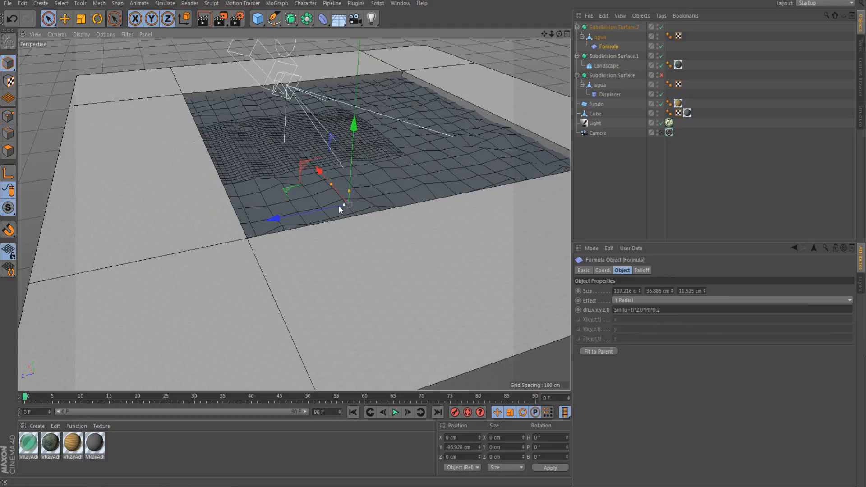
drag(352, 175, 384, 201)
Step: Rotate the Formula deformer to a heading of 90°
click(97, 20)
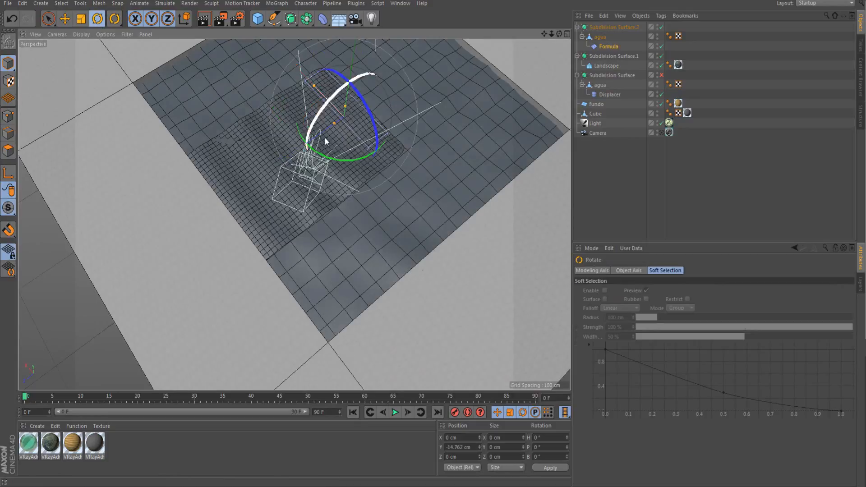
drag(348, 158, 402, 133)
key(ctrl+z)
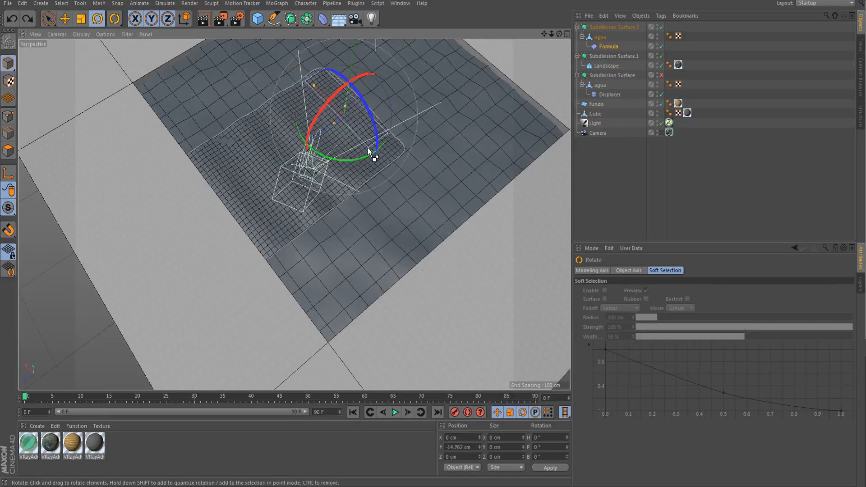
drag(356, 163, 322, 136)
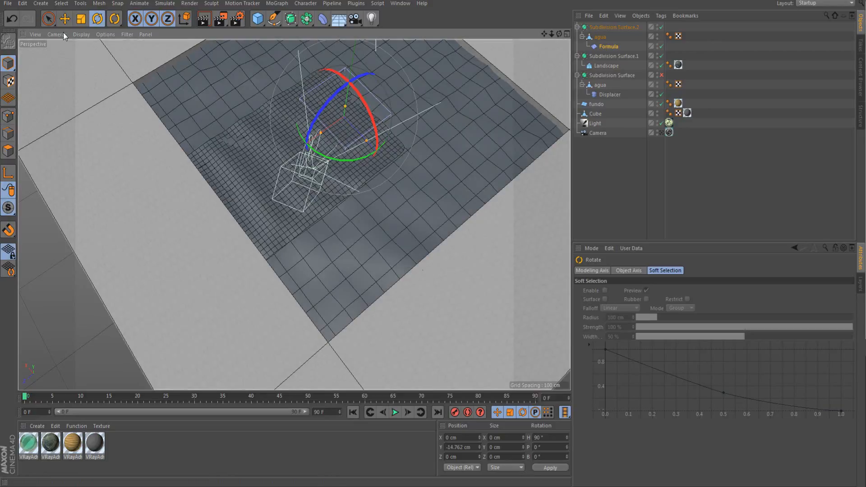
Step: Move the Formula deformer beside the pool to about X 55, Y -57, Z 217 cm
key(e)
drag(304, 145, 107, 245)
alt+drag(379, 161, 343, 131)
scroll(344, 132, up, 3)
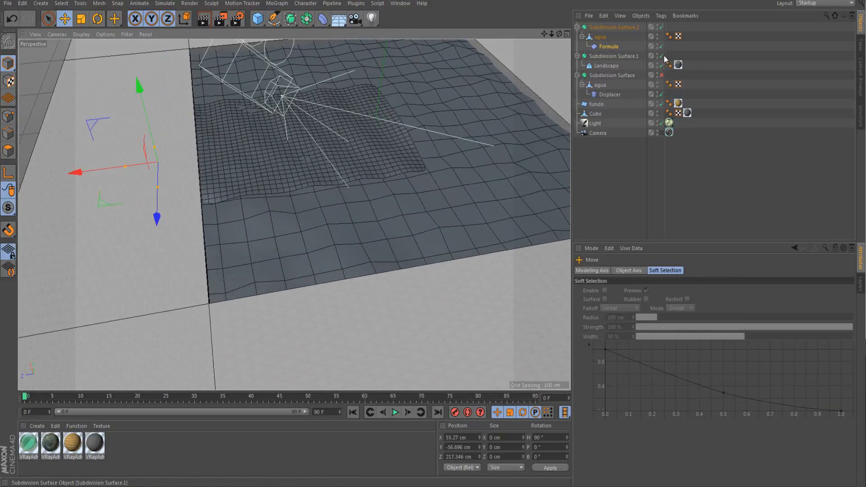
Step: Re-enable the main water's Subdivision Surface and set the split patch's Subdivision Editor level to 3
click(662, 75)
alt+drag(375, 106, 362, 135)
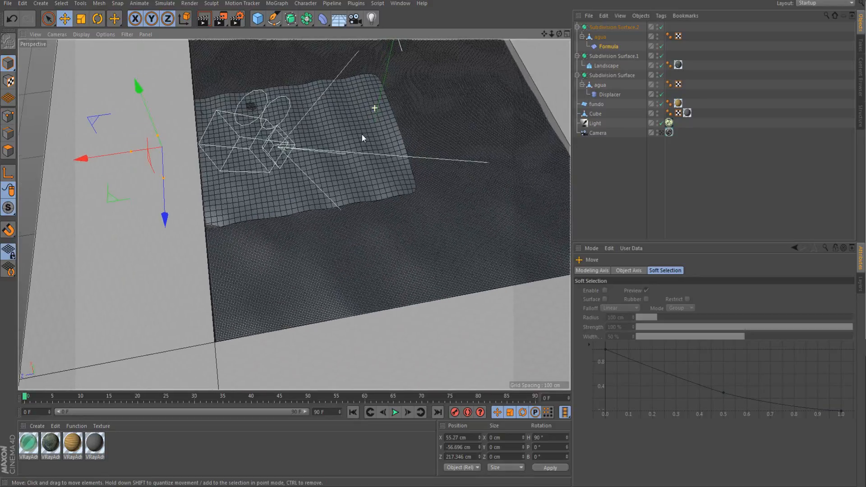
click(361, 133)
click(600, 46)
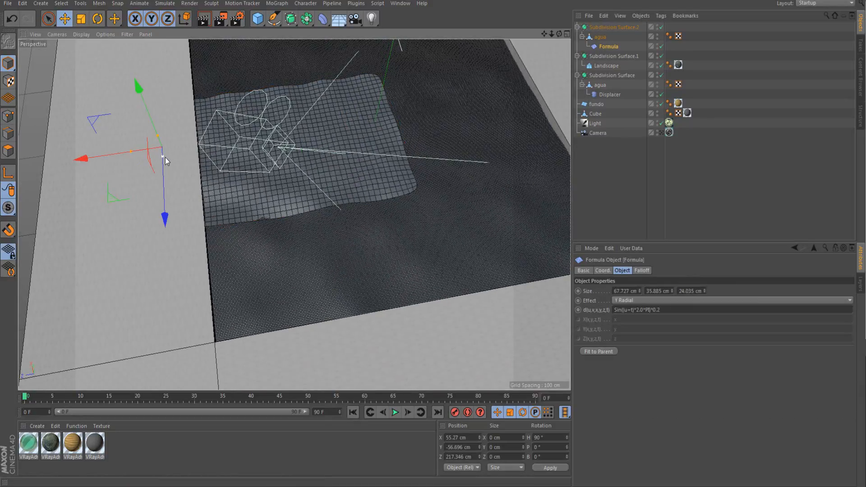
click(605, 28)
click(663, 299)
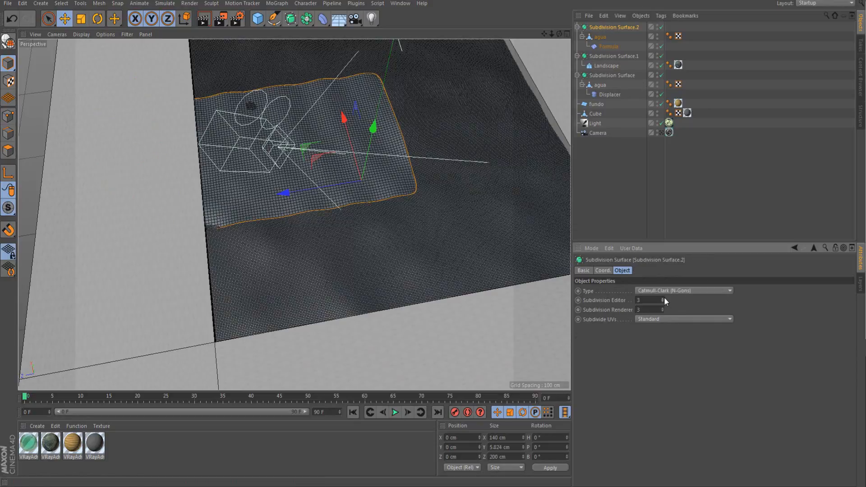
Step: Resize the Formula deformer to about 103 × 62 × 64 cm and move it to about X 21, Z -119 cm
click(602, 46)
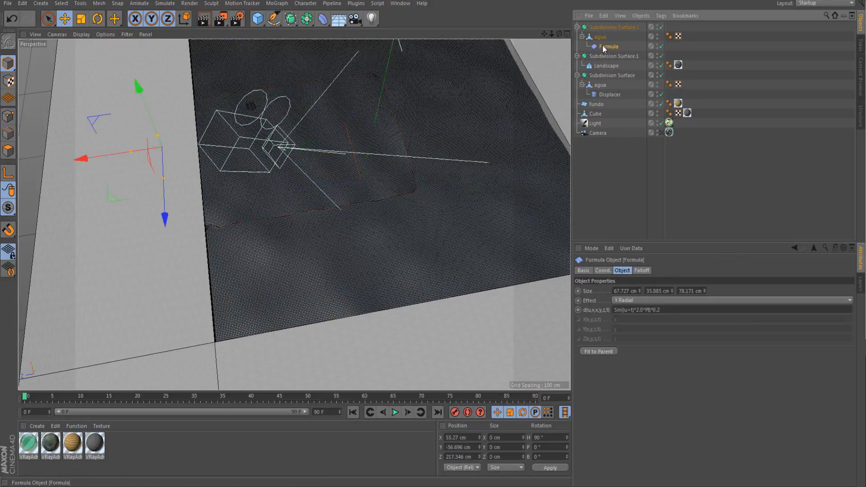
drag(158, 135, 160, 124)
drag(163, 178, 412, 114)
drag(462, 130, 480, 181)
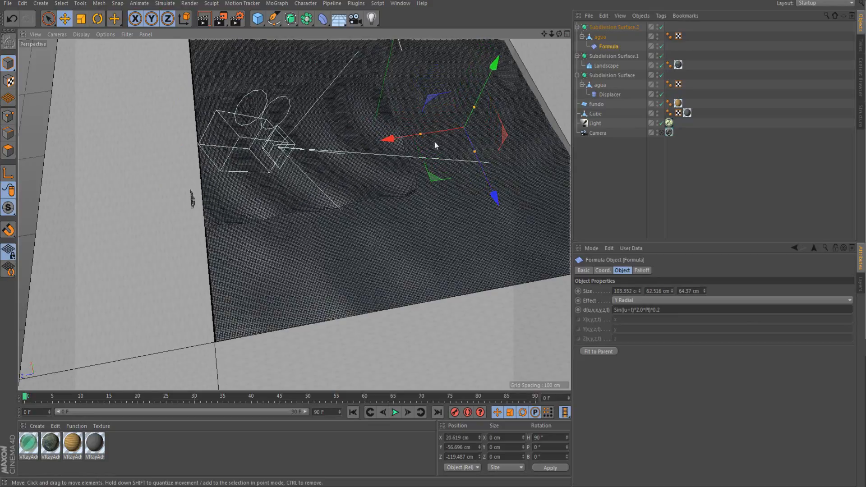
Step: Add a sphere and raise it to about Y 46 cm so it emerges from the water
click(257, 23)
click(442, 52)
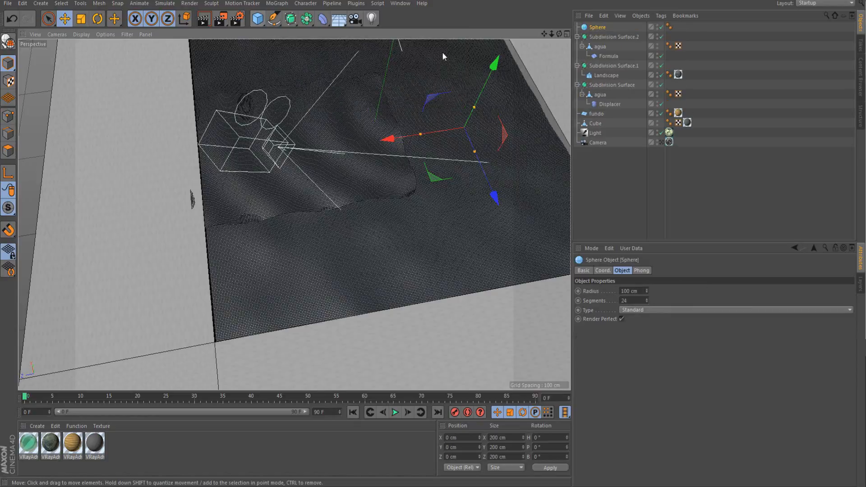
alt+drag(452, 115, 447, 93)
drag(356, 168, 379, 115)
Step: Scale the sphere uniformly down to about 46 cm across
click(80, 19)
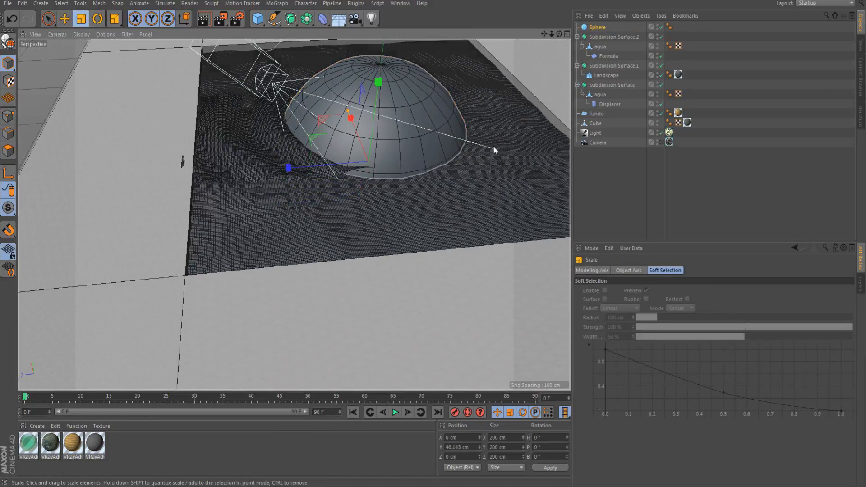
drag(494, 145, 276, 164)
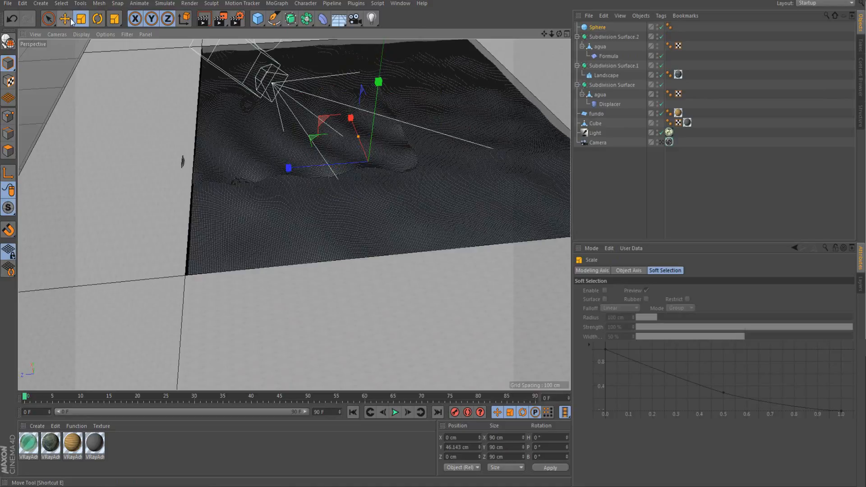
drag(413, 129, 263, 177)
Step: Move the sphere above the water surface to about X 6, Y 118, Z -25 cm
key(e)
drag(380, 93, 380, 46)
alt+drag(428, 86, 321, 118)
drag(373, 79, 406, 49)
Step: Scale the sphere down to about 32 cm across and lower it to about Y 110 cm, just above the water
click(86, 21)
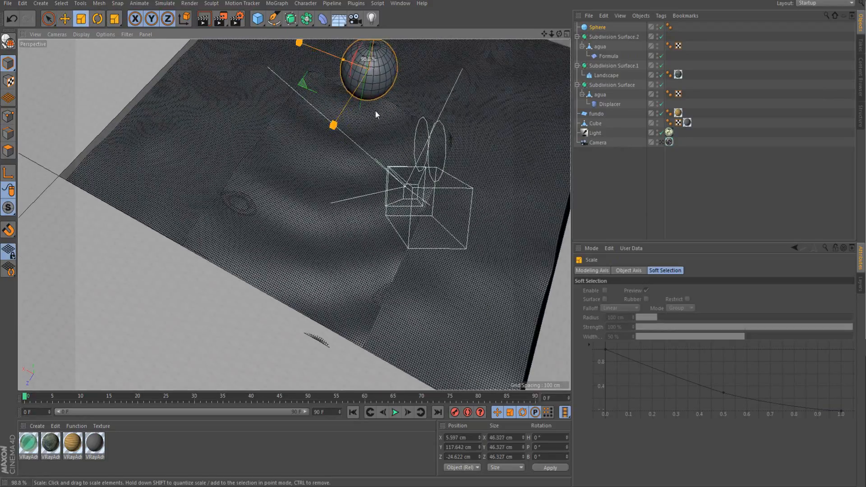
drag(375, 111, 293, 139)
click(65, 19)
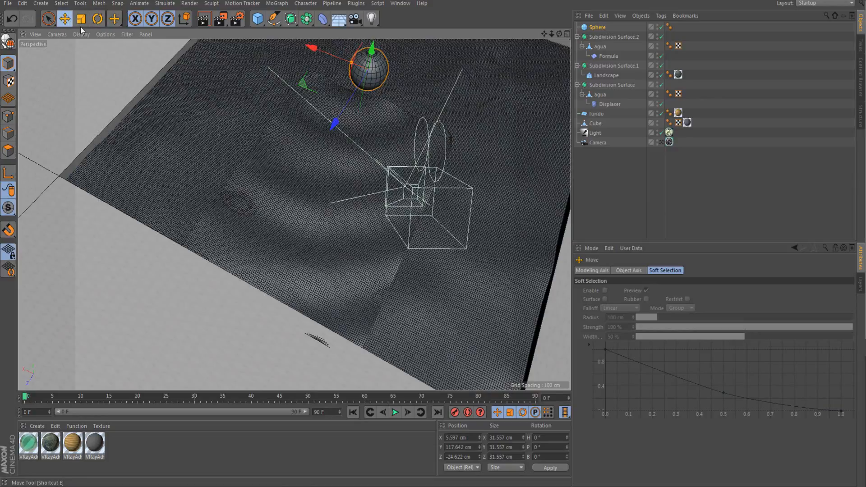
alt+drag(354, 126, 386, 69)
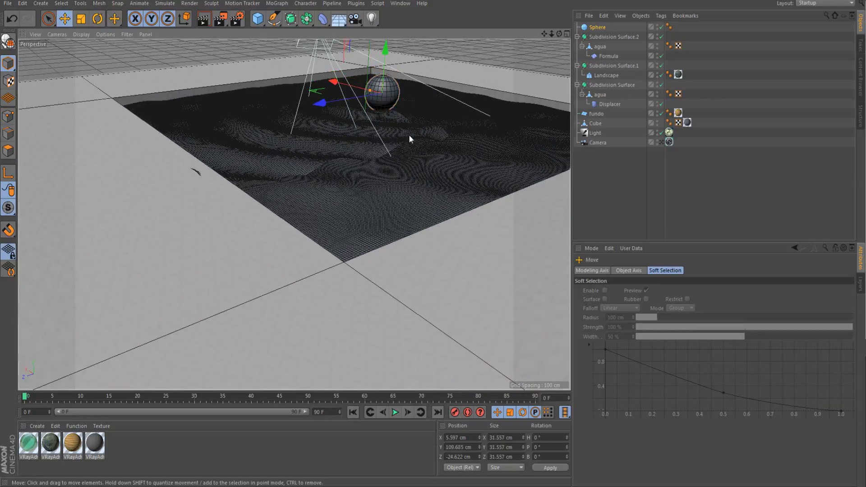
Step: Enlarge the sphere slightly to about 32.4 cm across and move it to about X -9 cm
alt+drag(409, 134, 427, 137)
drag(366, 94, 368, 94)
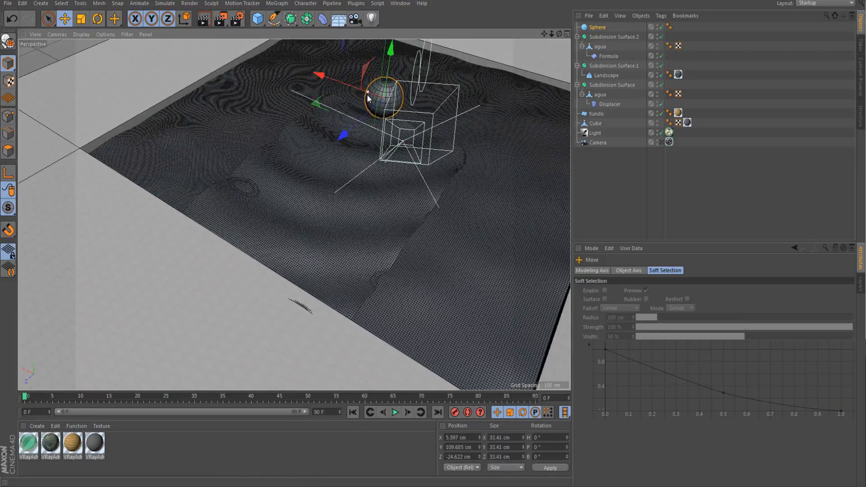
scroll(415, 126, up, 3)
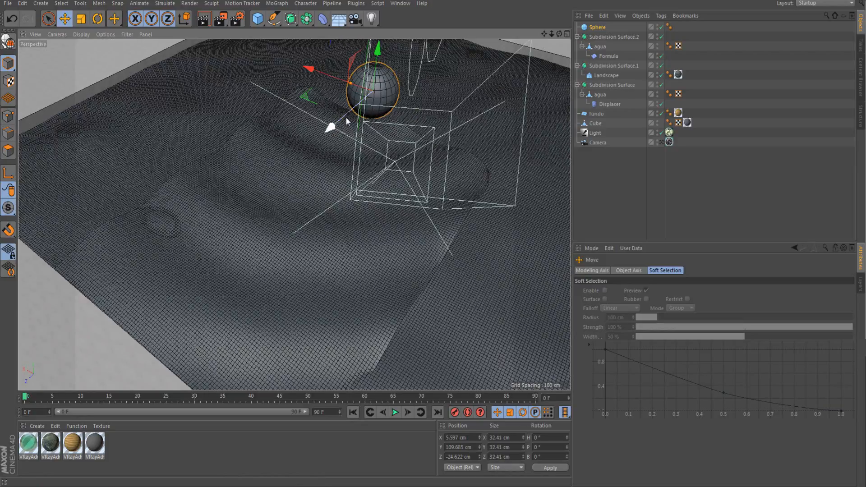
drag(306, 68, 328, 75)
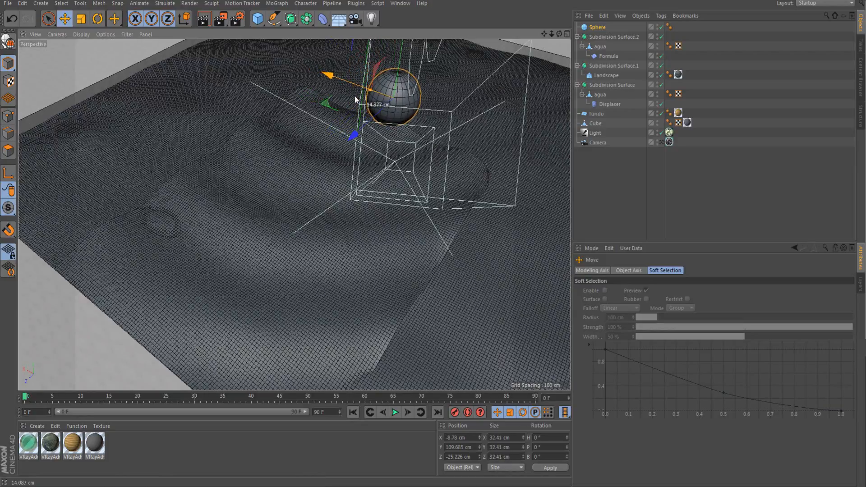
Step: Resize the Formula deformer to about 103 × 63 × 64 cm and shift the sphere to about Z -19 cm
click(609, 56)
mouse_move(445, 136)
mouse_down()
mouse_move(477, 156)
mouse_move(454, 139)
mouse_up()
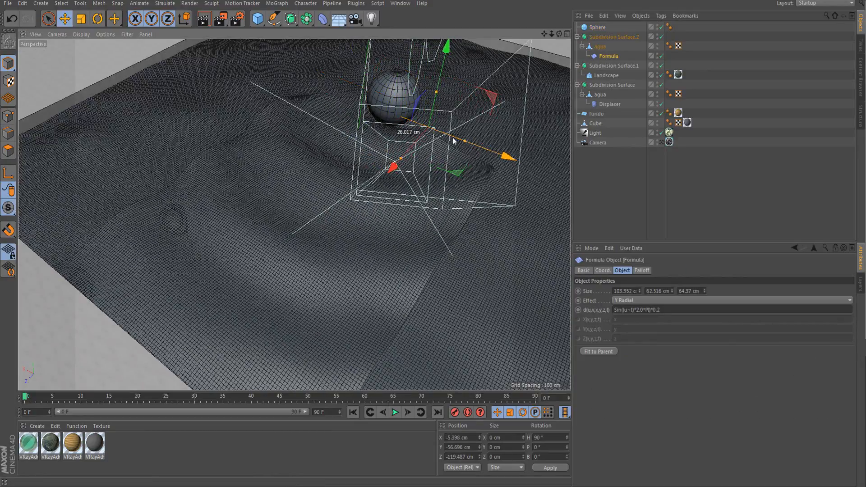
click(404, 99)
alt+drag(430, 171, 364, 170)
Step: Apply the green VRayAdvancedMaterial.3 to both agua water meshes
drag(678, 73, 600, 46)
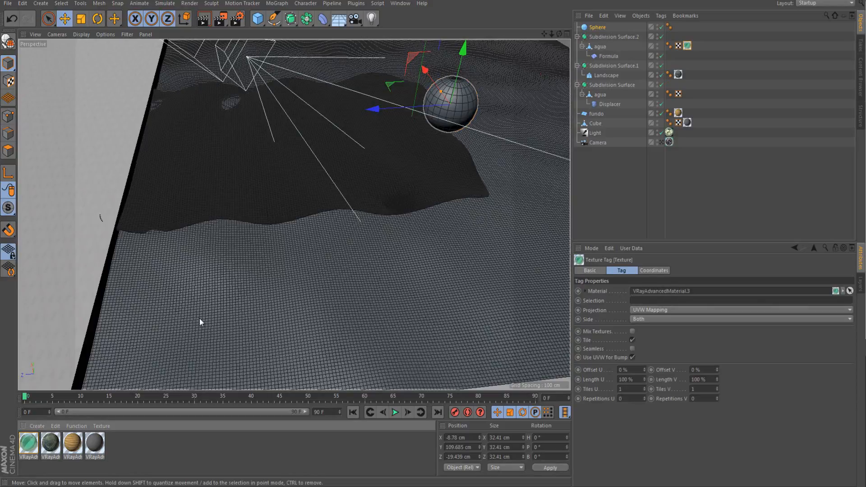
drag(29, 444, 289, 296)
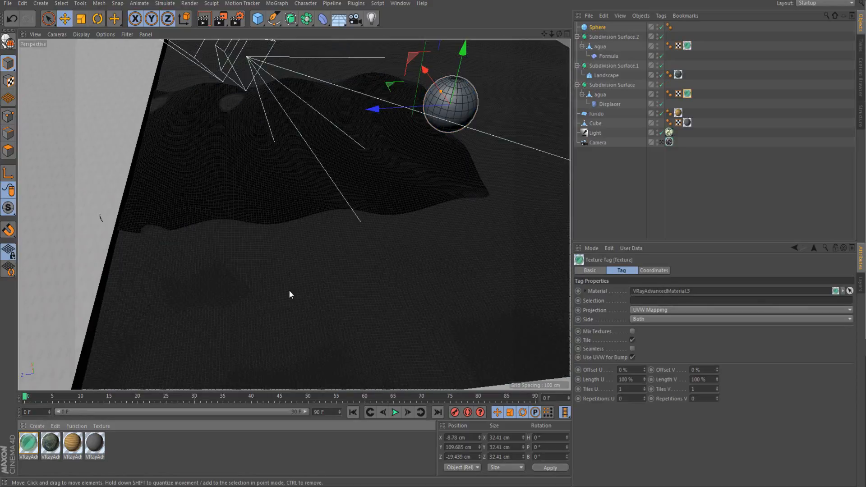
Step: Load the Brushed metal material from the metal folder of the RK_Vray_texture_Pack_v2 presets and apply it to the sphere
click(859, 74)
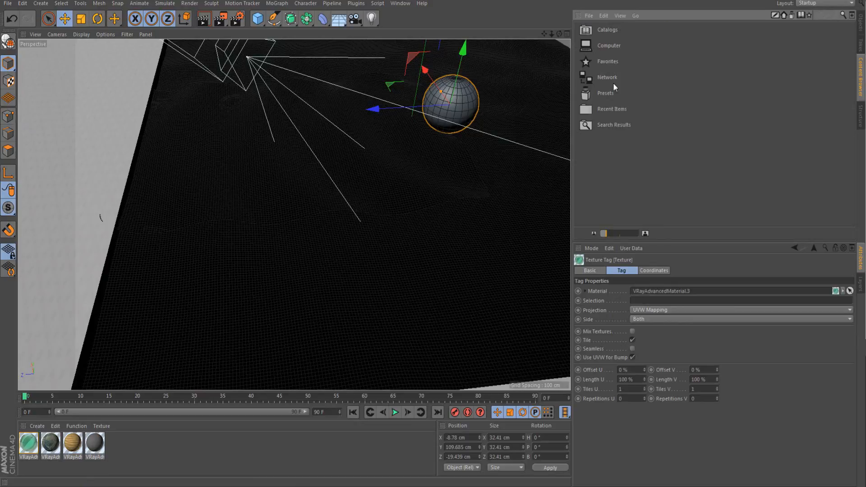
double_click(605, 96)
scroll(665, 151, down, 1)
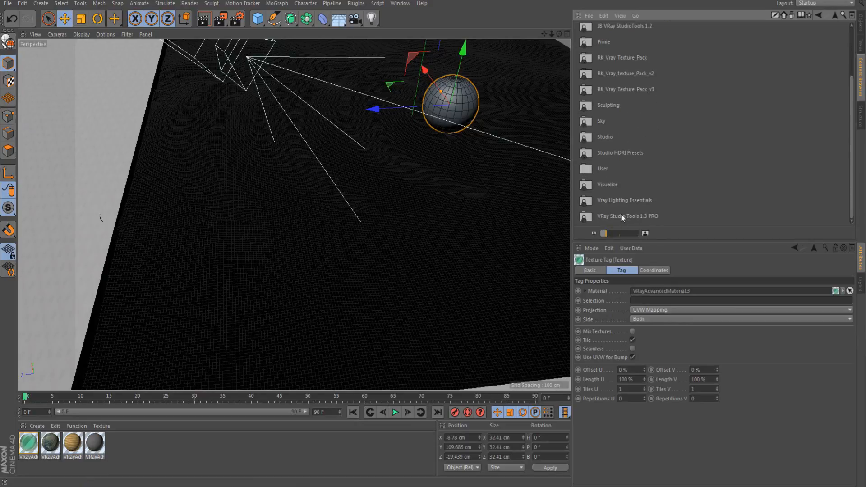
scroll(647, 167, up, 5)
click(647, 156)
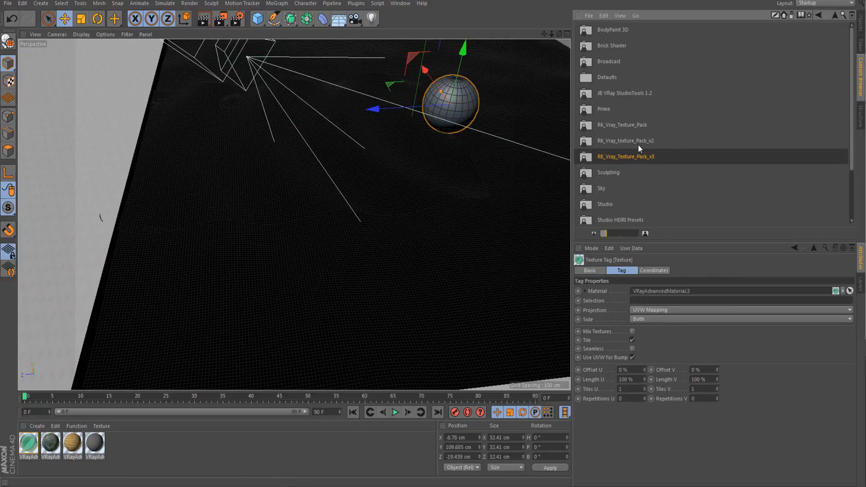
double_click(627, 140)
double_click(604, 108)
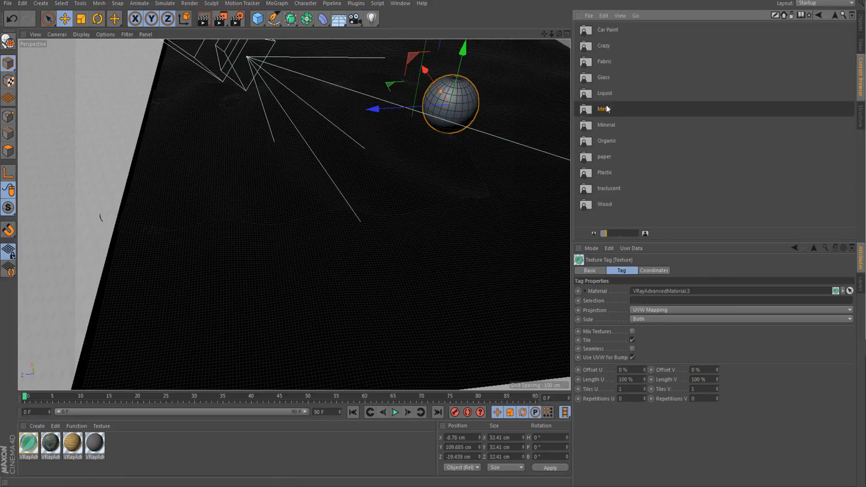
double_click(614, 61)
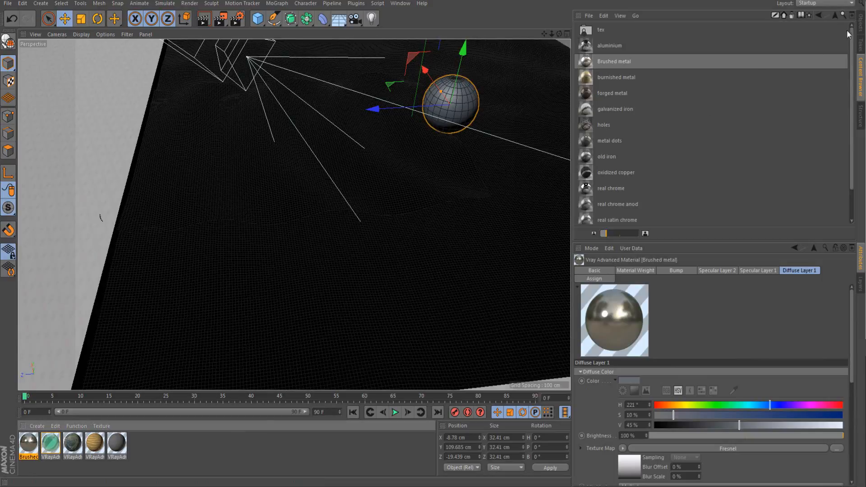
click(860, 22)
drag(36, 447, 470, 106)
Step: Look through the scene camera and reframe it so the whole sphere sits above the water in view
click(661, 143)
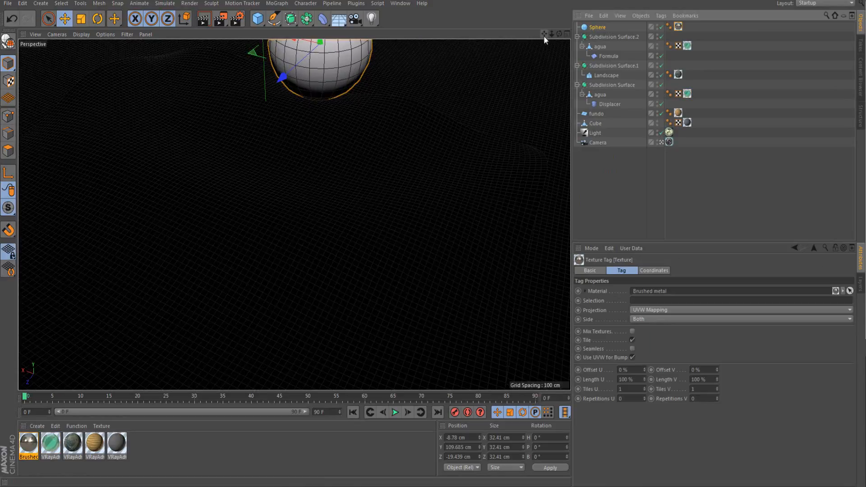
drag(545, 34, 537, 54)
drag(294, 215, 294, 214)
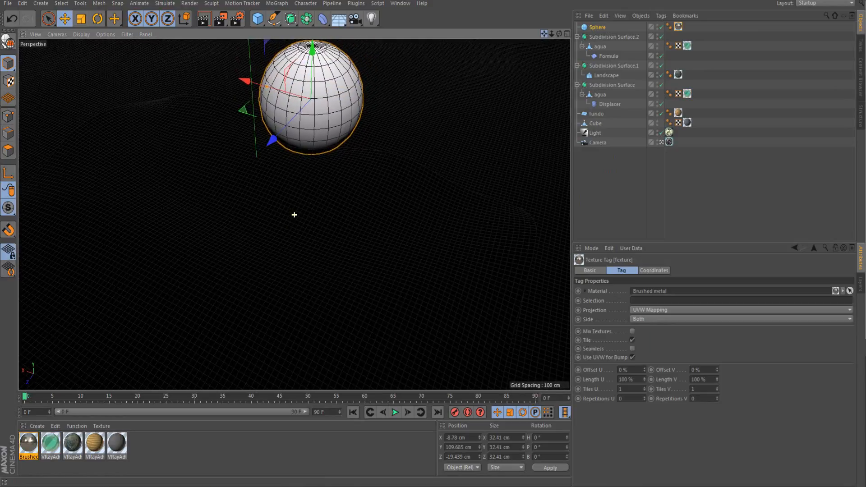
drag(551, 36, 537, 45)
Step: Scale the sphere uniformly down to about 22 cm across and lower it to about Y 106 cm
click(318, 109)
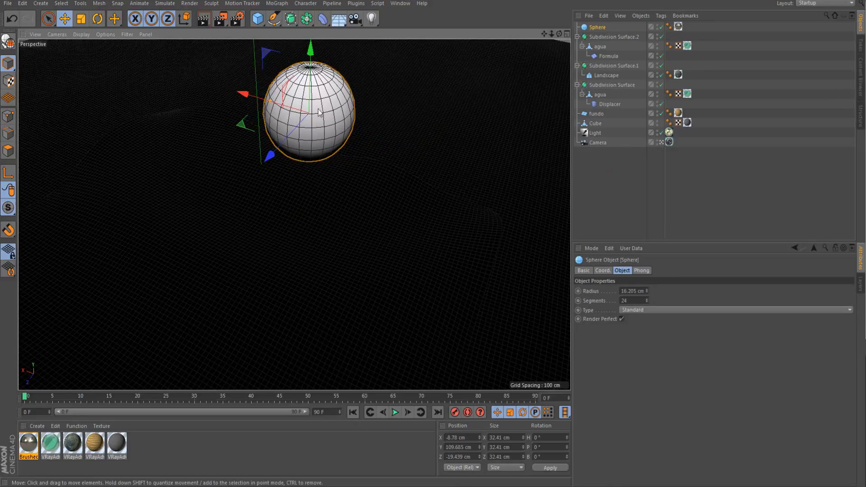
click(77, 22)
drag(271, 189, 113, 40)
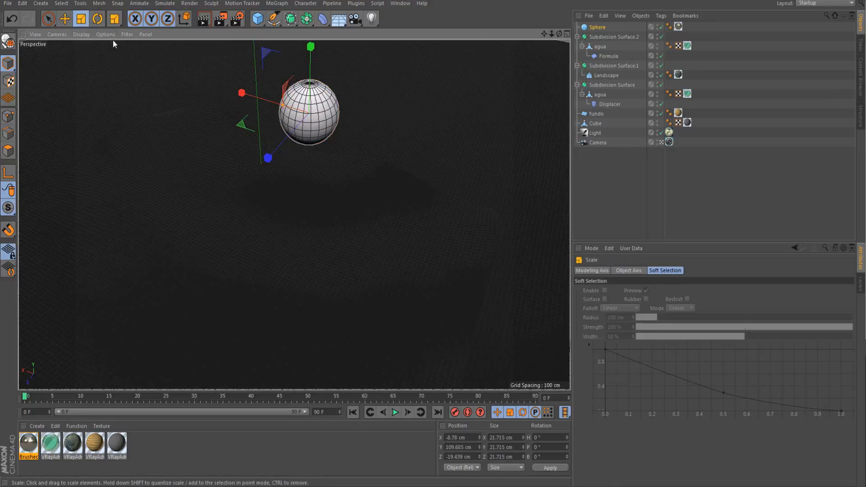
click(64, 19)
drag(313, 52, 313, 62)
Step: Render a region covering nearly the whole camera view to check the metal sphere and the water
drag(221, 19, 262, 30)
drag(73, 42, 537, 386)
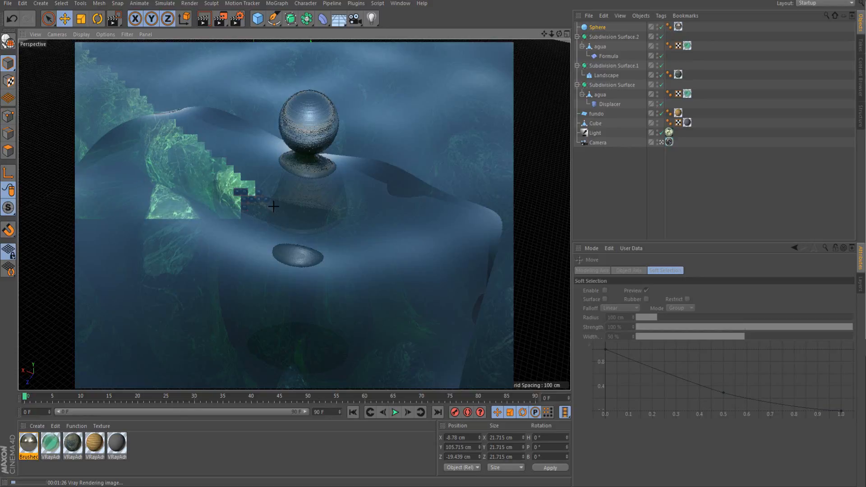
click(278, 242)
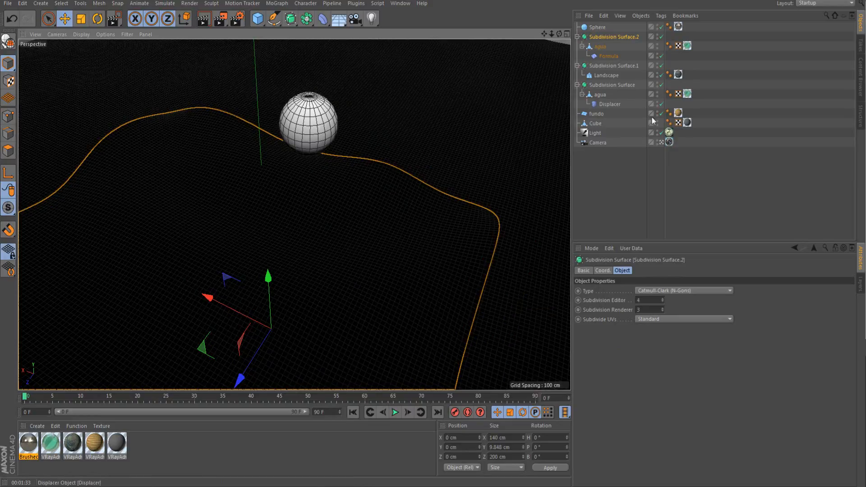
Step: Leave the camera view, lower Subdivision Surface.2 to about Y -4 cm and remove the green material from both agua meshes
click(662, 143)
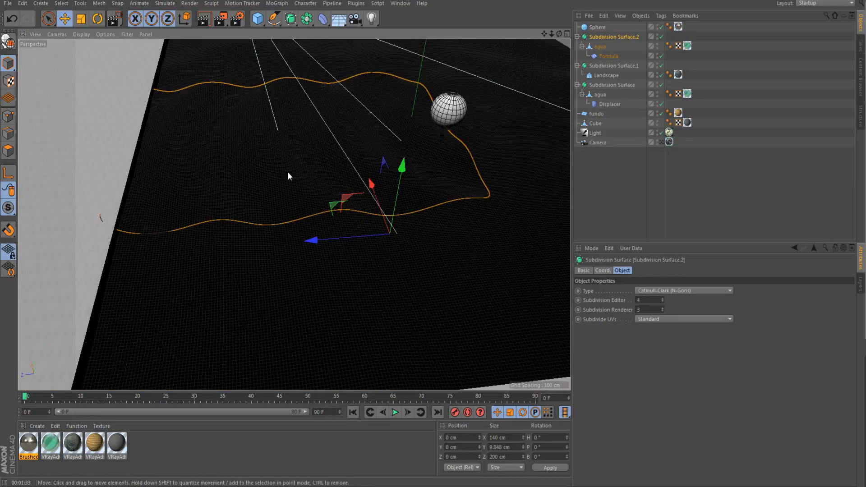
drag(399, 174, 399, 179)
click(688, 46)
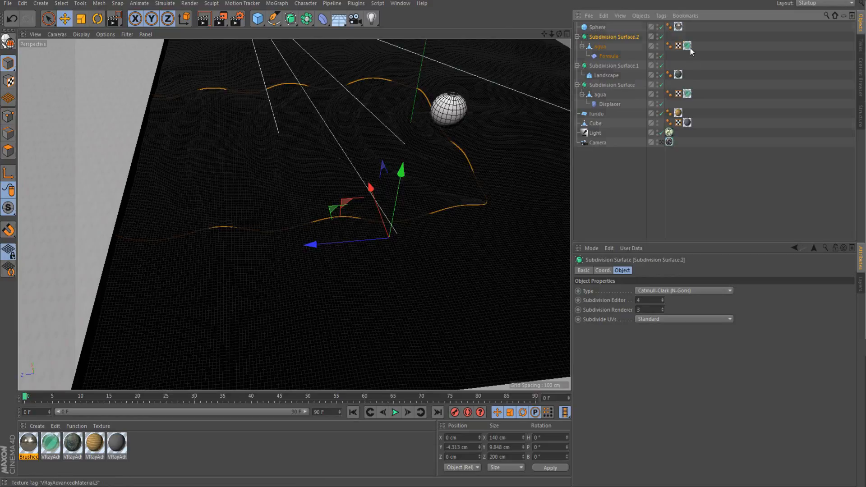
key(Delete)
click(687, 93)
key(Delete)
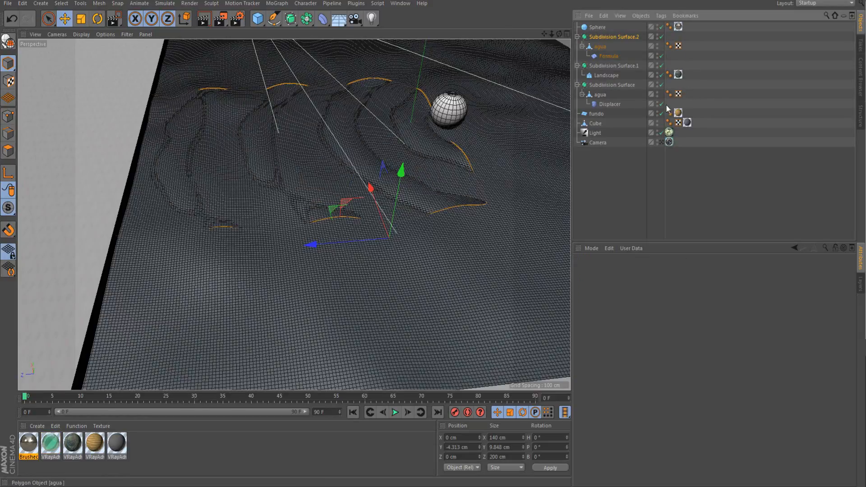
drag(401, 172, 405, 170)
Step: Shrink the Formula deformer to about 29 × 57 × 29 cm and raise it to about Y -47 cm
click(601, 56)
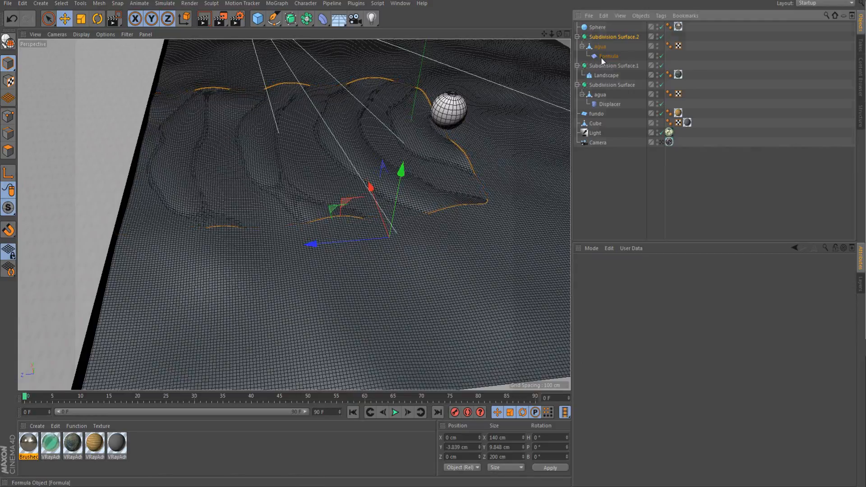
alt+right_drag(418, 196, 436, 198)
scroll(537, 215, up, 1)
mouse_move(536, 215)
mouse_down()
mouse_move(520, 195)
mouse_move(523, 205)
mouse_up()
mouse_move(528, 159)
mouse_down()
mouse_move(523, 180)
mouse_move(529, 156)
mouse_move(528, 164)
mouse_up()
drag(486, 195, 523, 204)
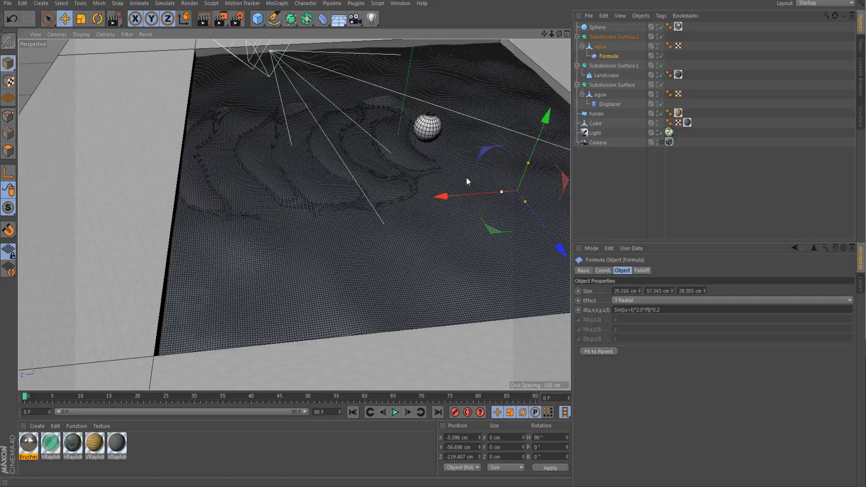
drag(536, 145, 541, 128)
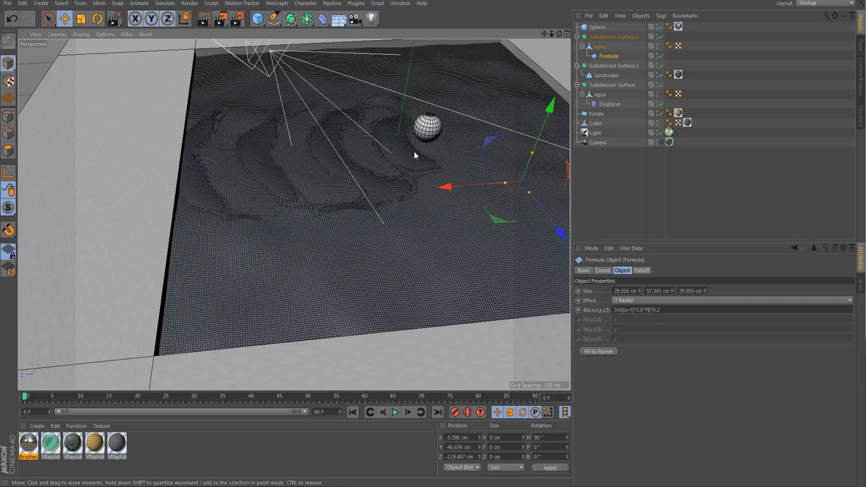
drag(542, 212, 511, 235)
Step: Try lowering Subdivision Surface.2 to about Y -9 cm and stretching the Formula deformer to about 16 × 217 × 2.5 cm
click(378, 172)
drag(393, 162, 391, 174)
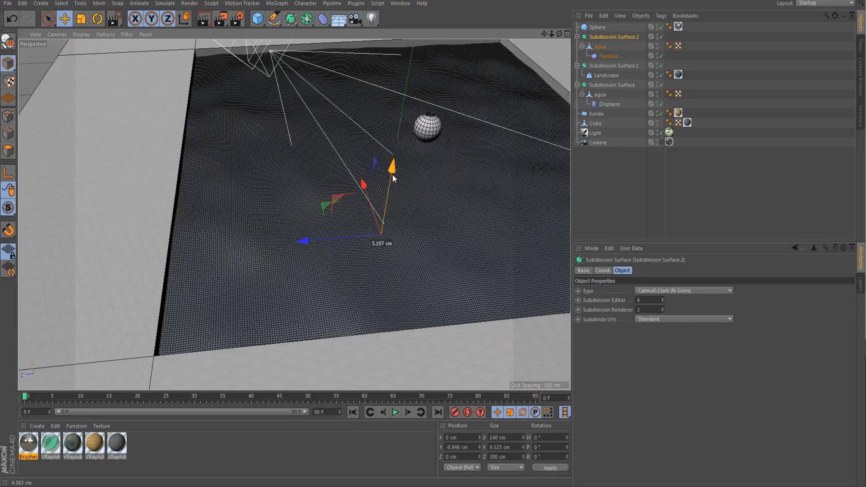
click(609, 56)
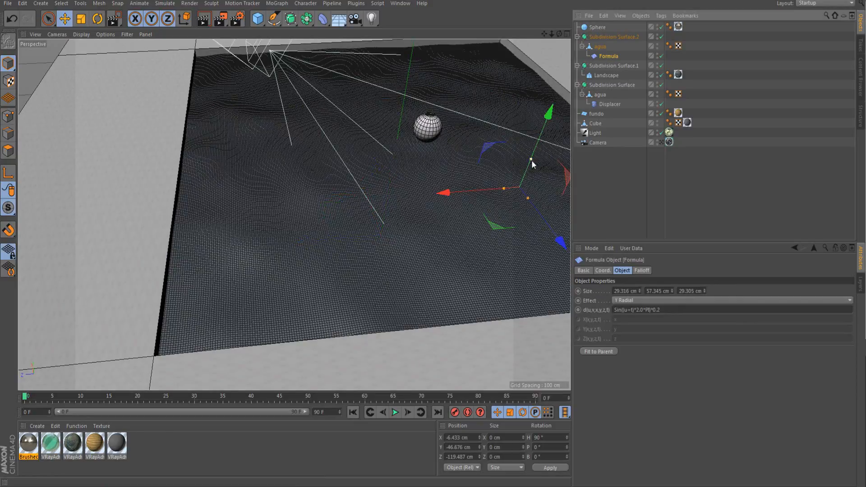
drag(532, 161, 569, 63)
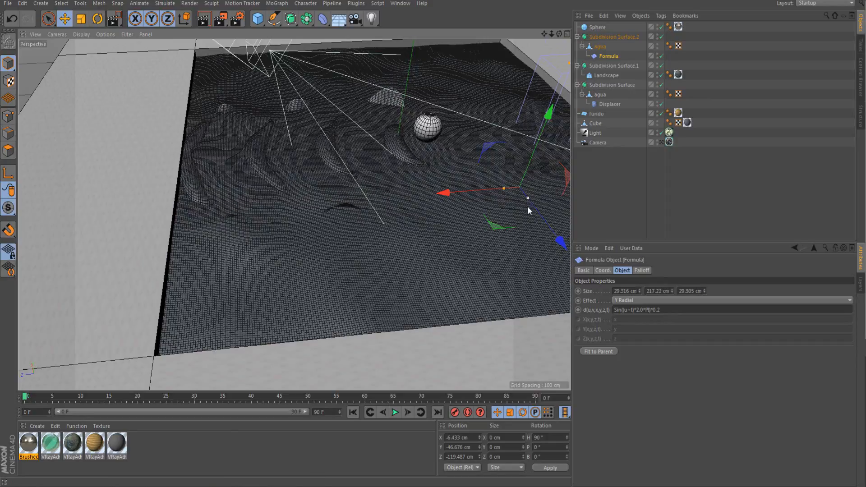
mouse_move(528, 199)
mouse_down()
mouse_move(527, 186)
mouse_move(512, 188)
mouse_move(529, 191)
mouse_move(531, 203)
mouse_move(521, 189)
mouse_up()
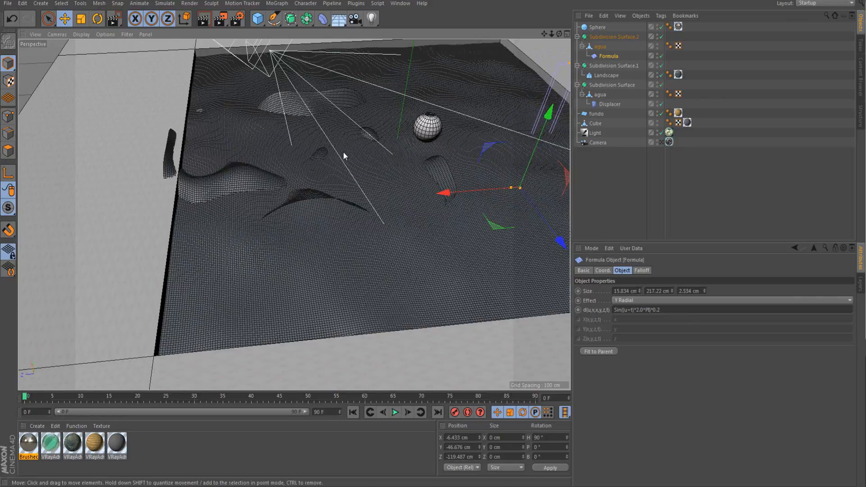
Step: Raise Subdivision Surface.2 to about Y -4 cm and disable its subdivision to expose the coarse wave mesh
click(344, 155)
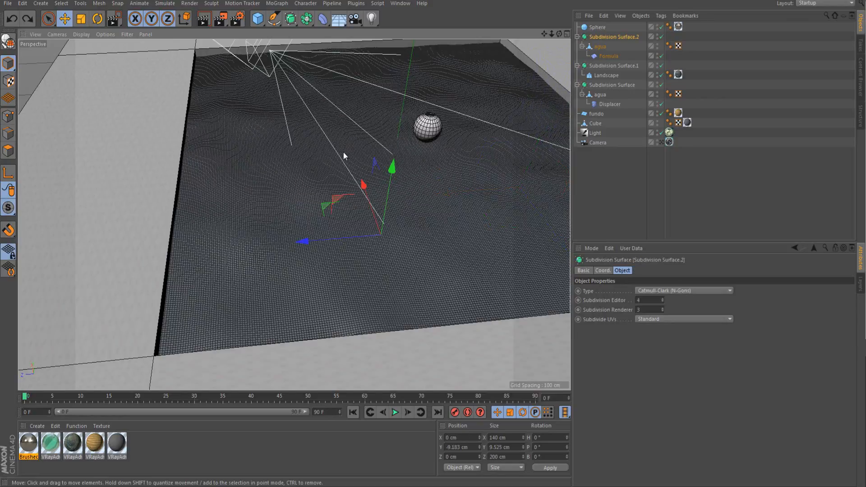
drag(391, 170, 395, 170)
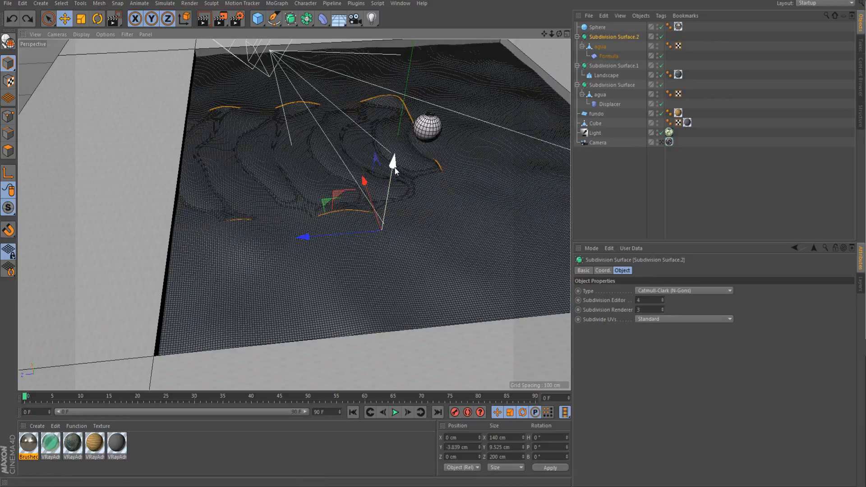
click(661, 37)
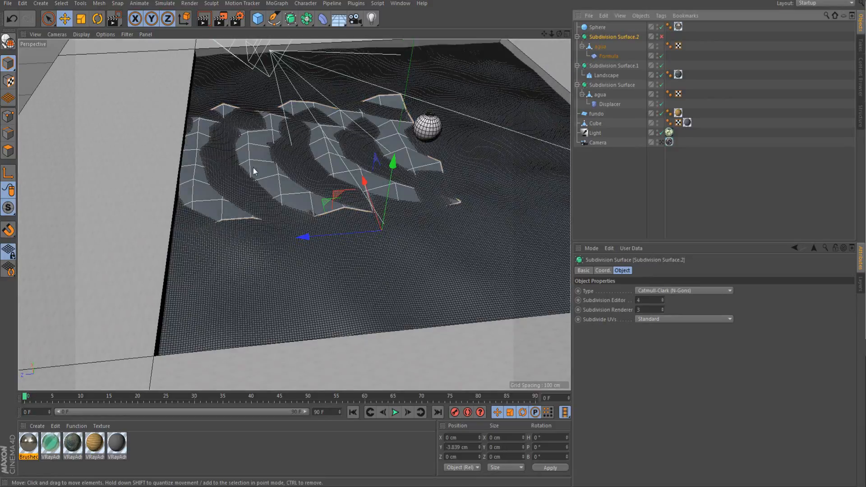
Step: Enter edge editing and isolate the agua mesh of Subdivision Surface.2 with Viewport Solo Single
click(8, 133)
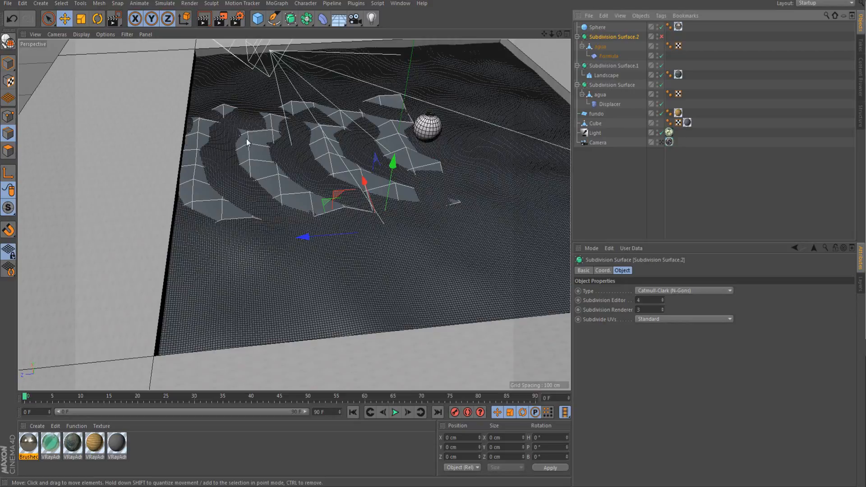
click(8, 209)
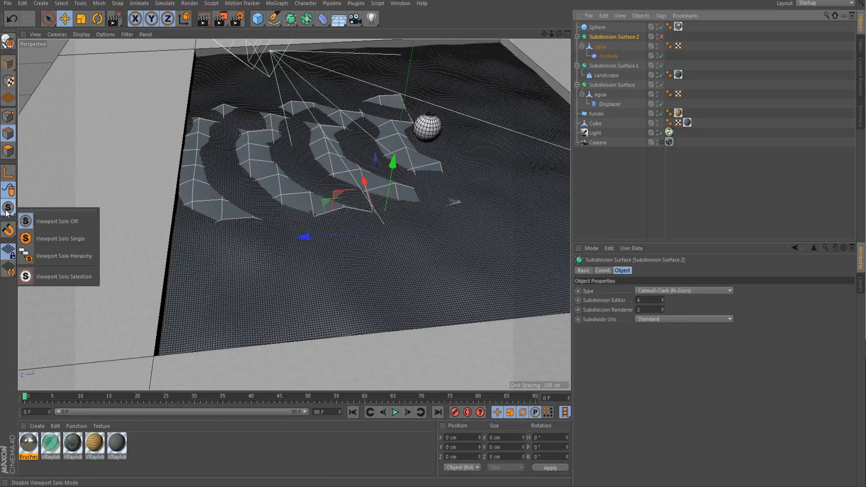
click(49, 234)
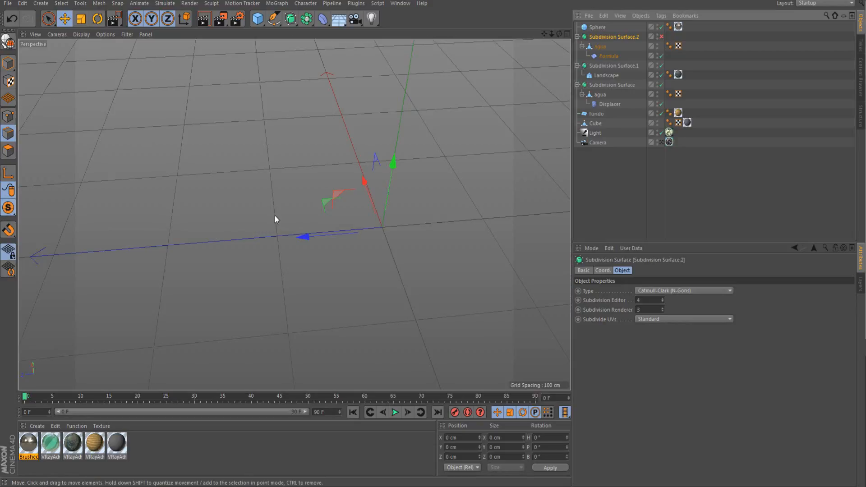
click(599, 47)
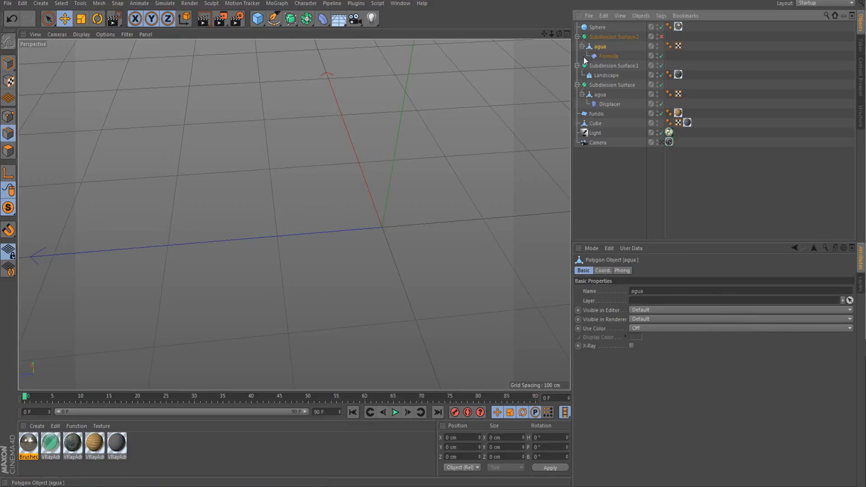
click(7, 209)
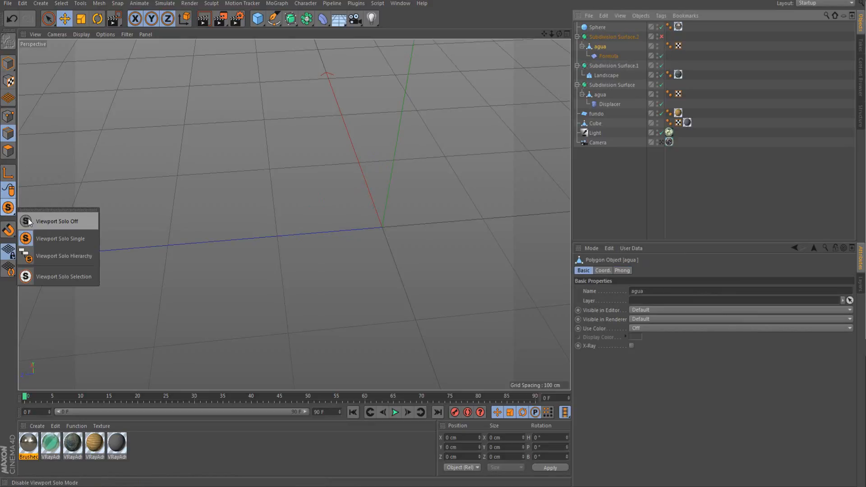
click(28, 222)
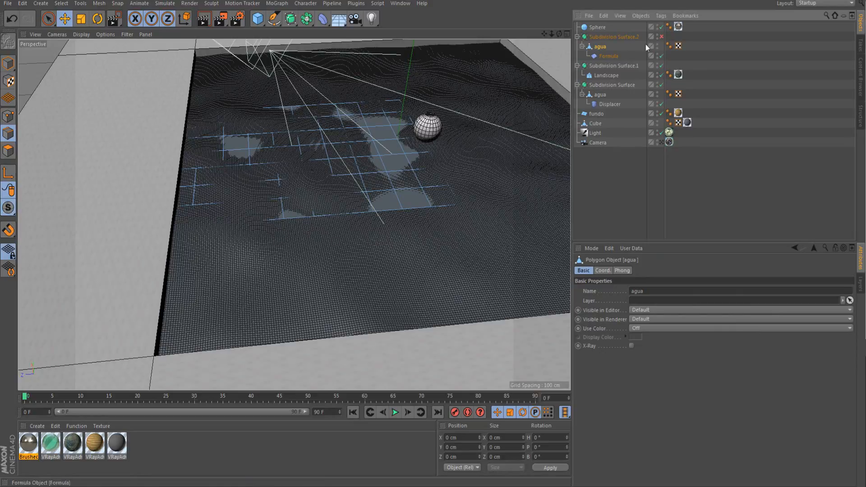
click(334, 143)
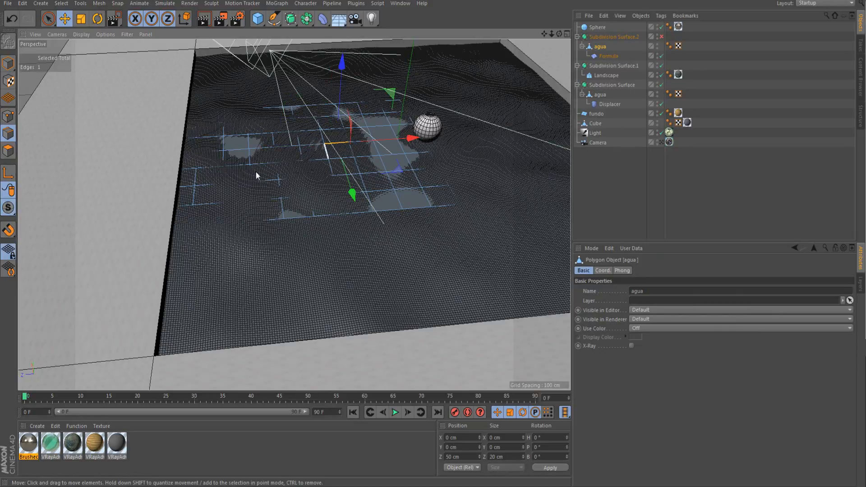
click(8, 208)
click(78, 234)
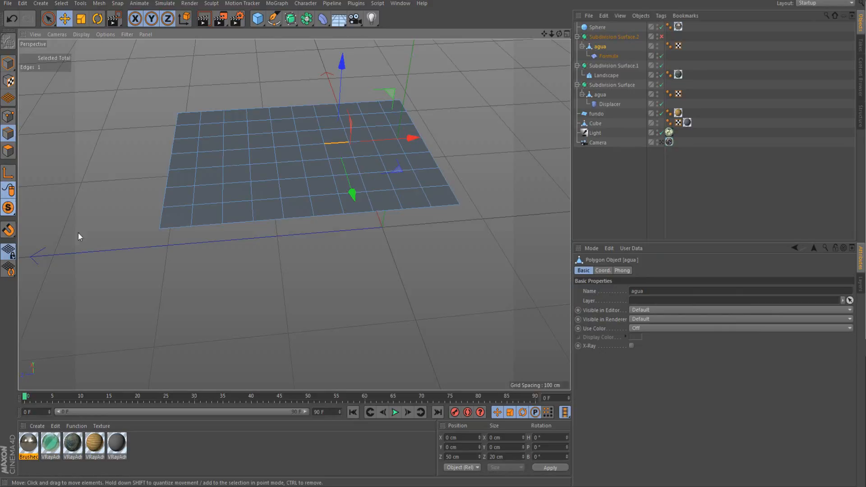
Step: Lower two opposite border edge rows of the agua mesh to about Y -11.5 cm and end the viewport isolation
double_click(275, 220)
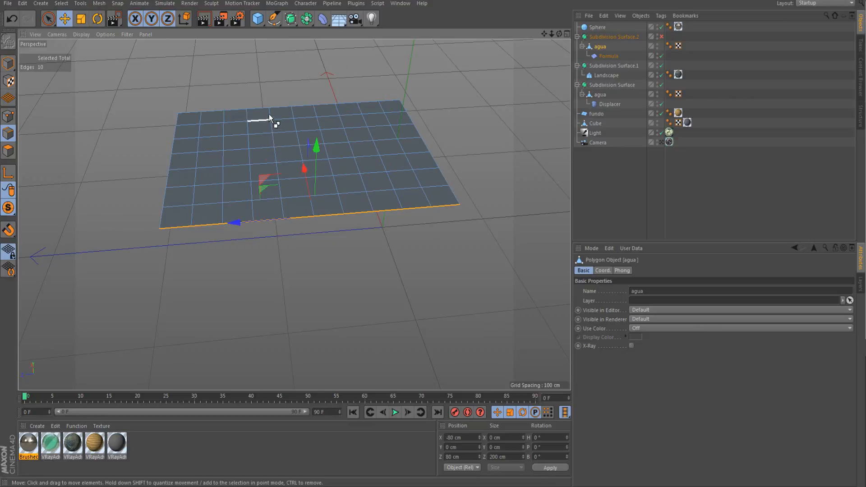
shift+double_click(278, 106)
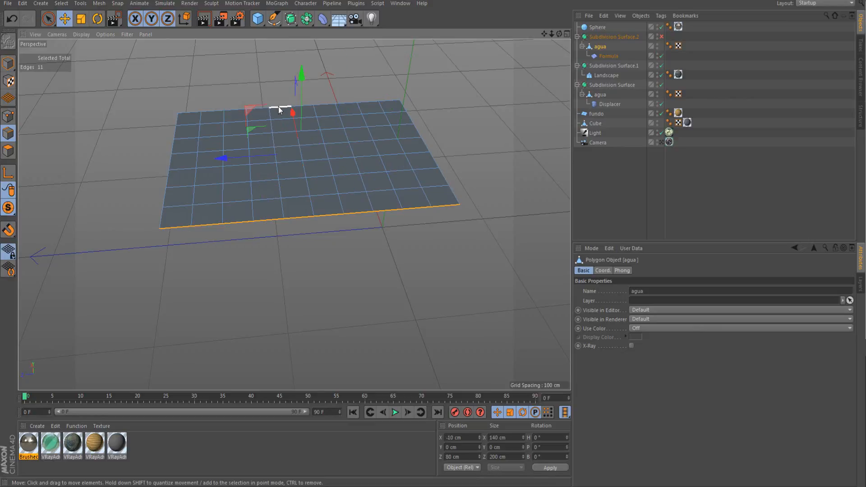
drag(302, 91, 303, 96)
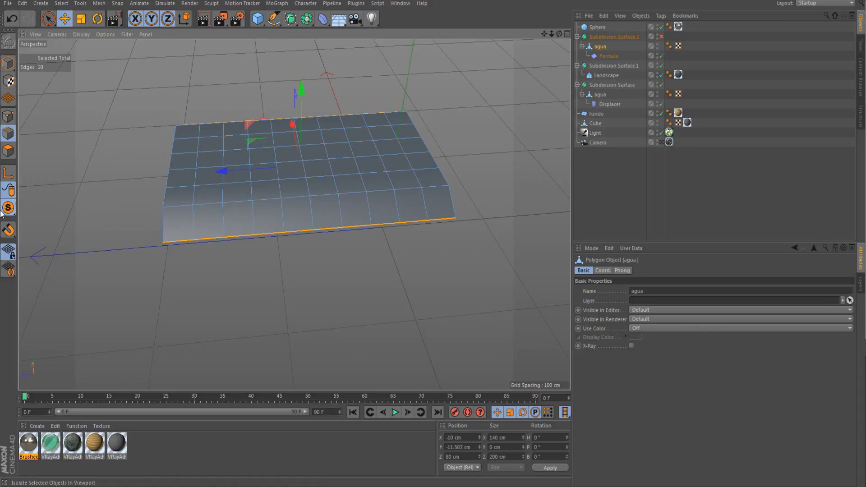
drag(8, 209, 35, 219)
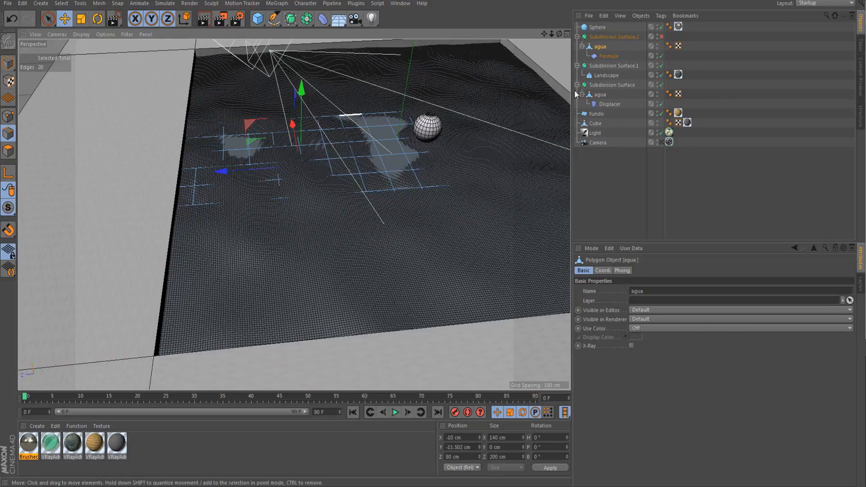
Step: Re-enable Subdivision Surface.2 and move its Formula deformer closer to the sphere
click(661, 36)
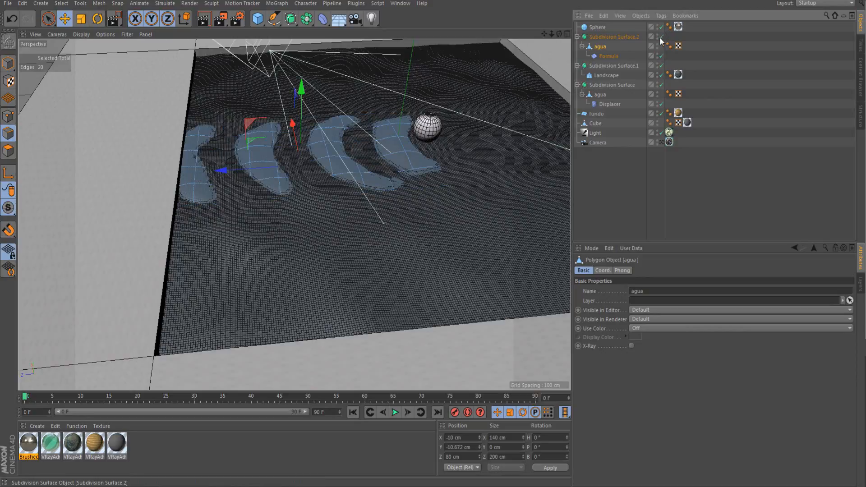
click(606, 57)
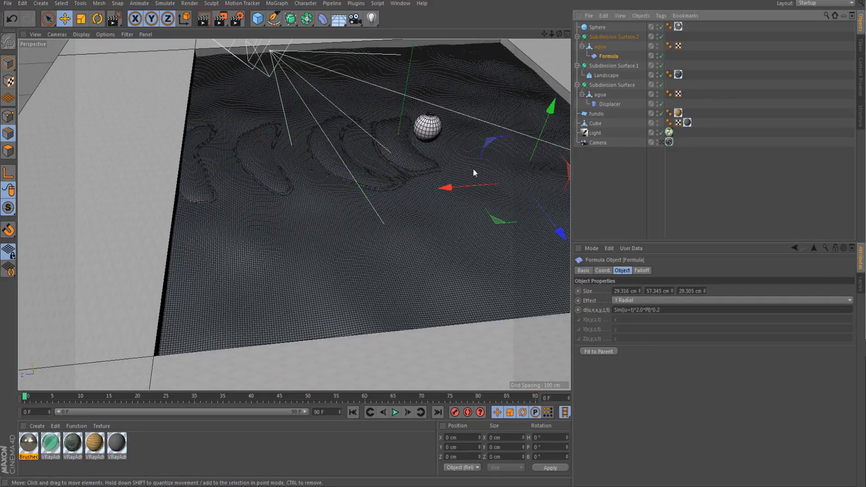
drag(527, 195, 499, 163)
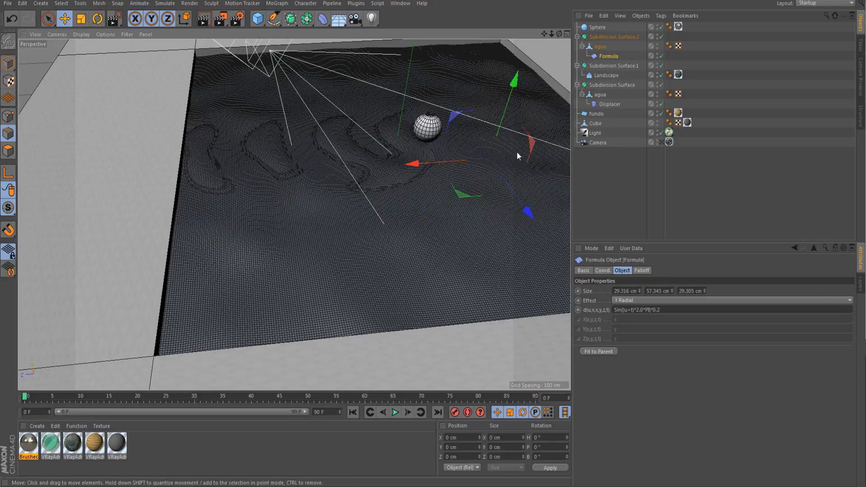
Step: Return to the camera view, apply green VRayAdvancedMaterial.3 to both agua meshes and render a region around the sphere and nearby waves
click(662, 143)
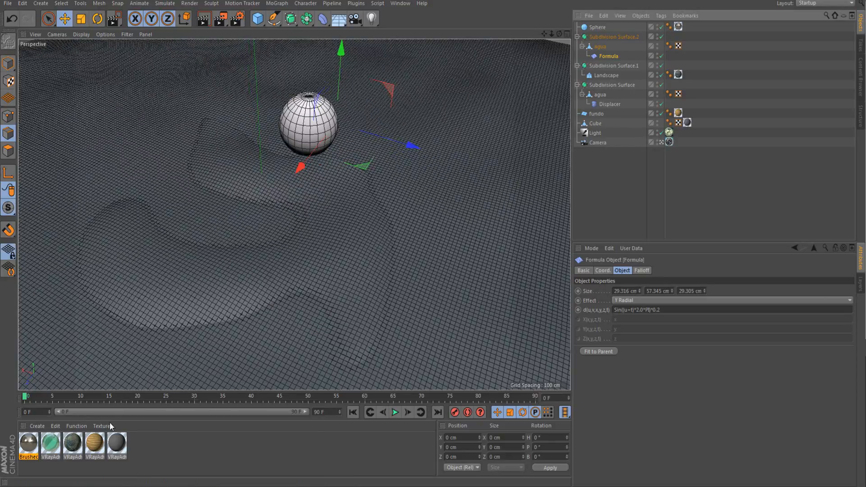
drag(51, 443, 75, 342)
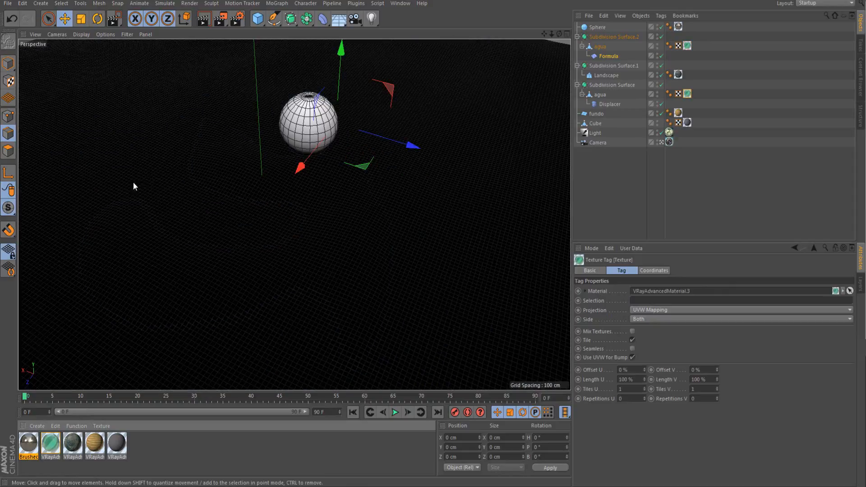
drag(220, 19, 263, 31)
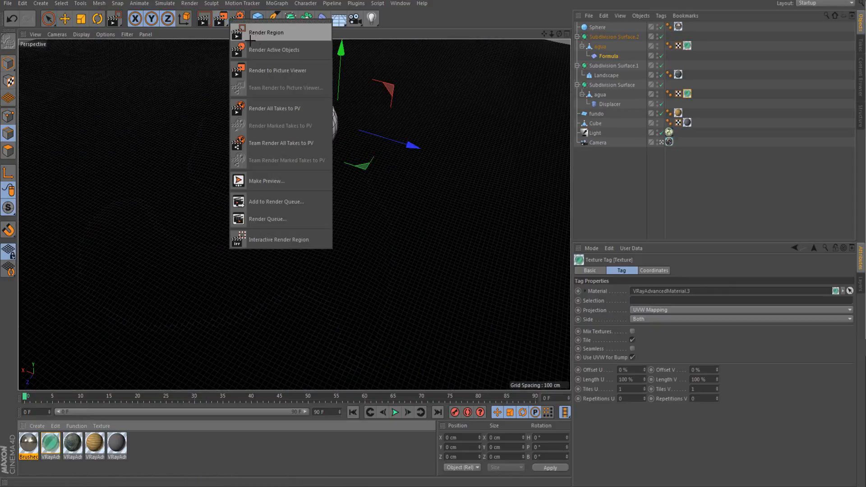
drag(193, 64, 364, 292)
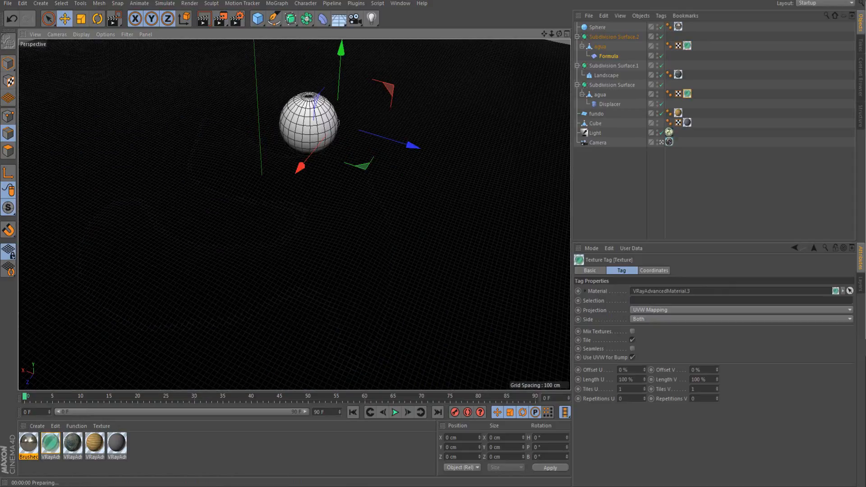